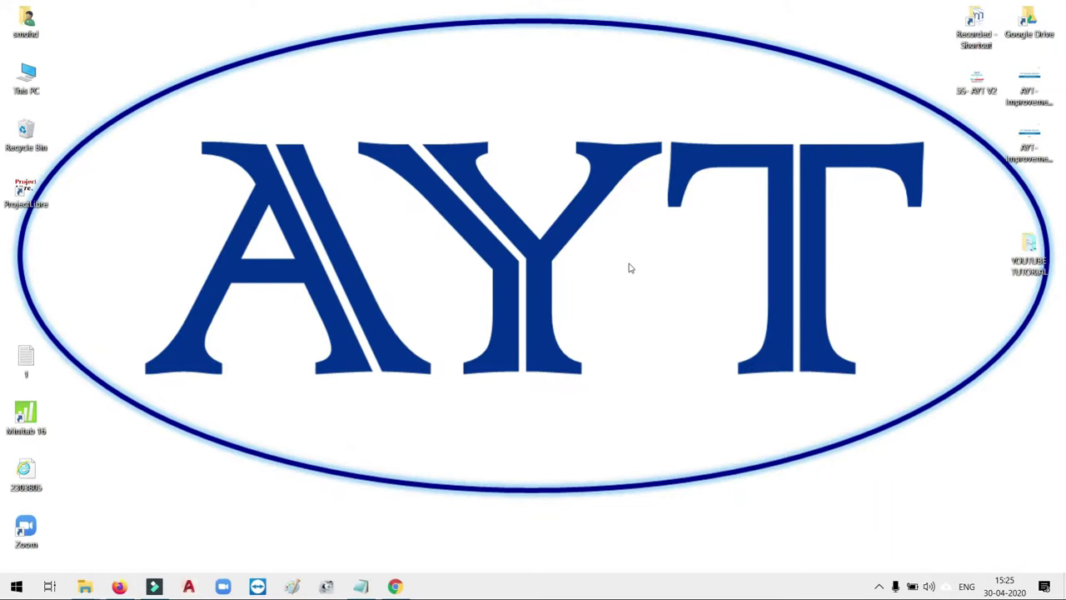
Create a new blank Microsoft PowerPoint Presentation file on the desktop.
right_click(630, 268)
click(695, 400)
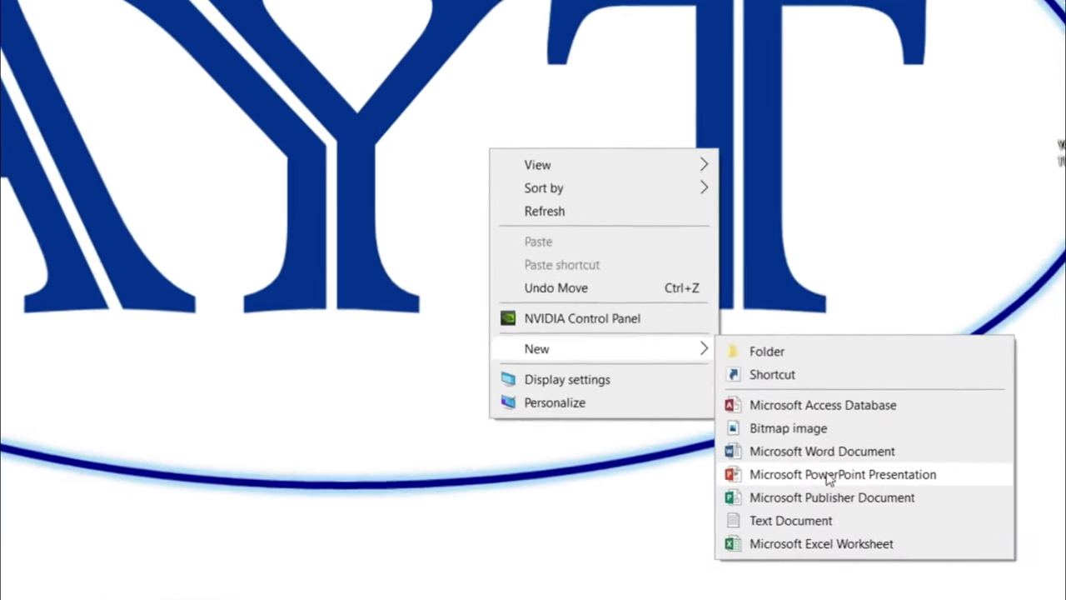
click(861, 483)
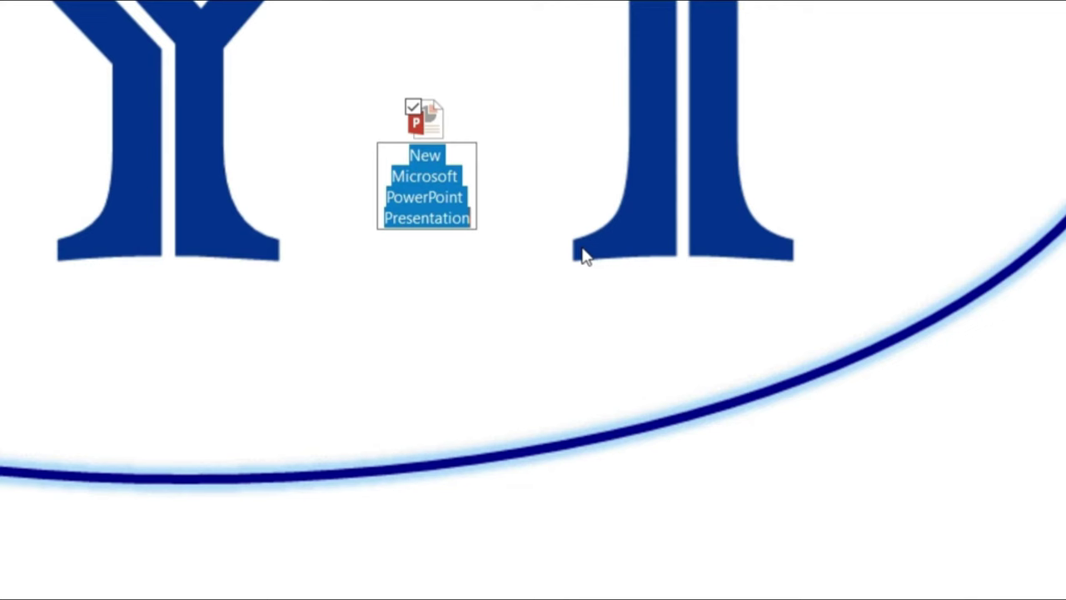
Name the new file 'AYT Business Sol Profile'.
text(AYT)
text( Nu)
key(BackSpace)
key(BackSpace)
text(Business Si)
key(BackSpace)
text(ol Profile)
key(Return)
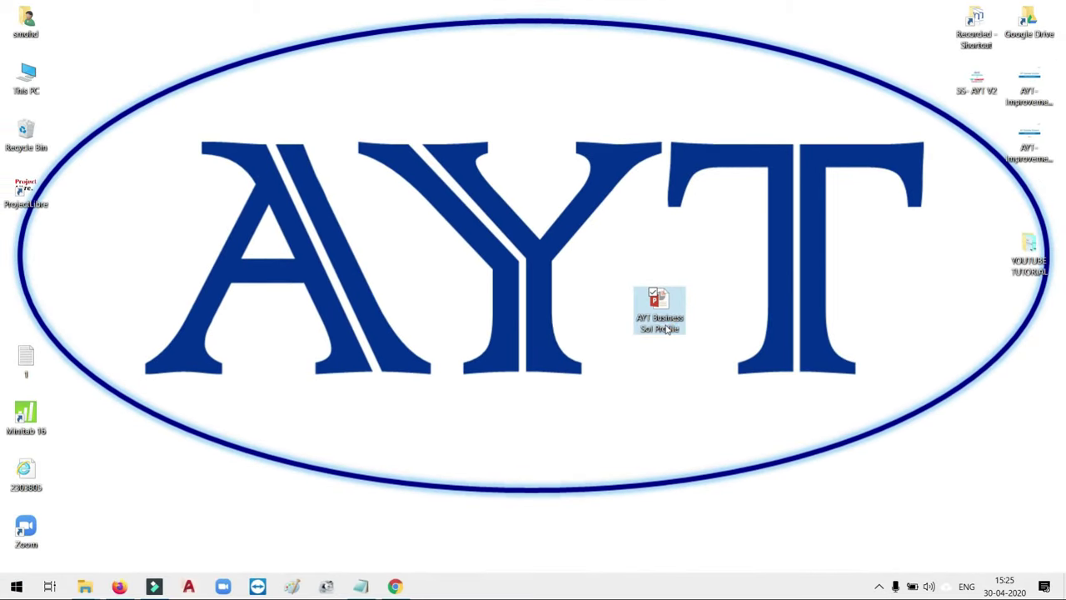
Open AYT Business Sol Profile, add its first slide and apply the Crop theme.
double_click(665, 324)
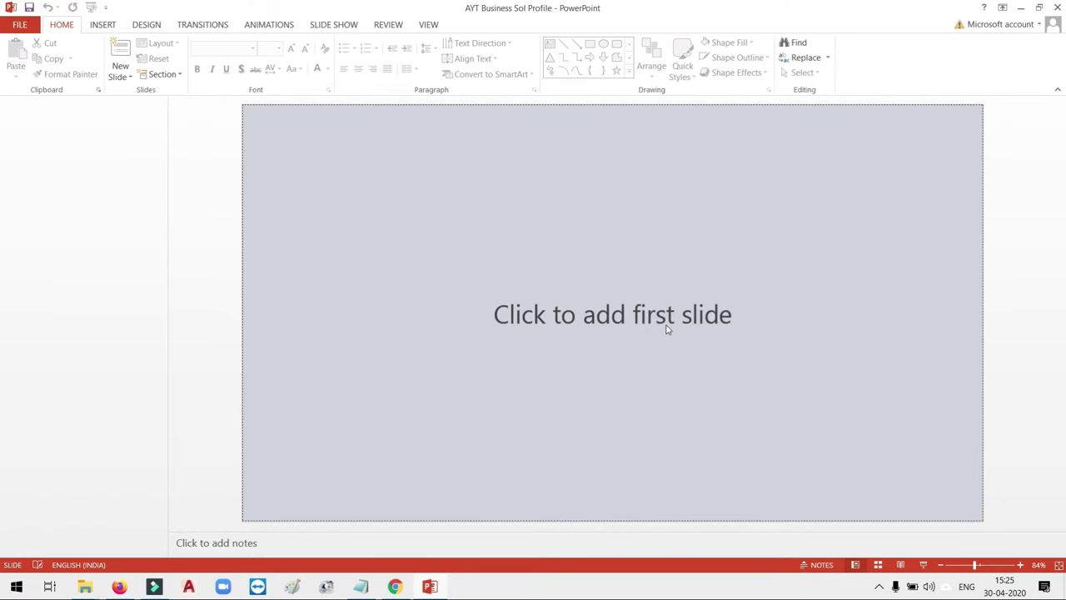
click(621, 274)
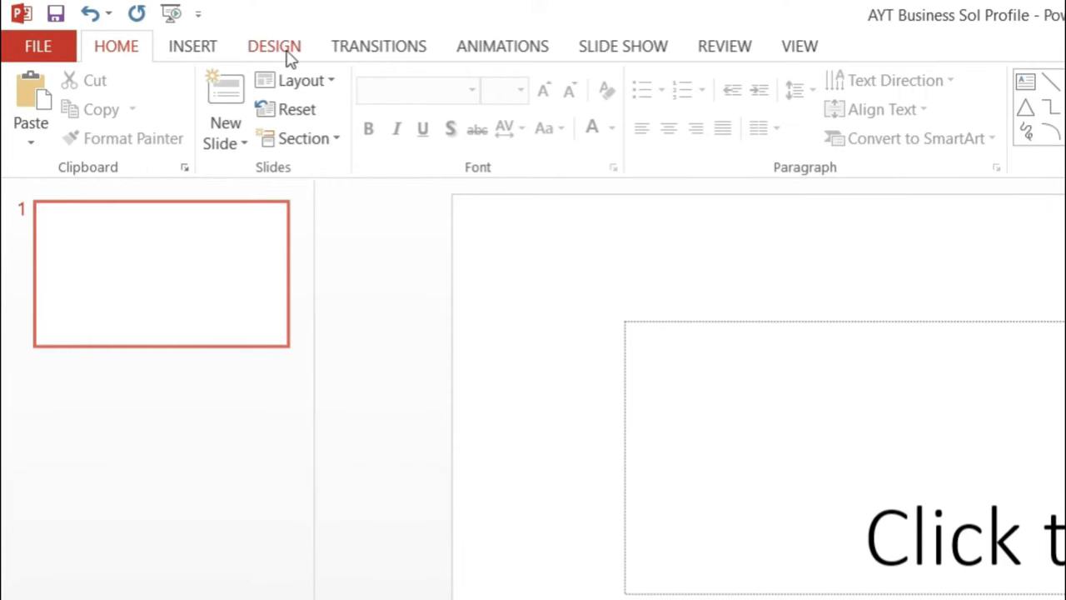
click(289, 55)
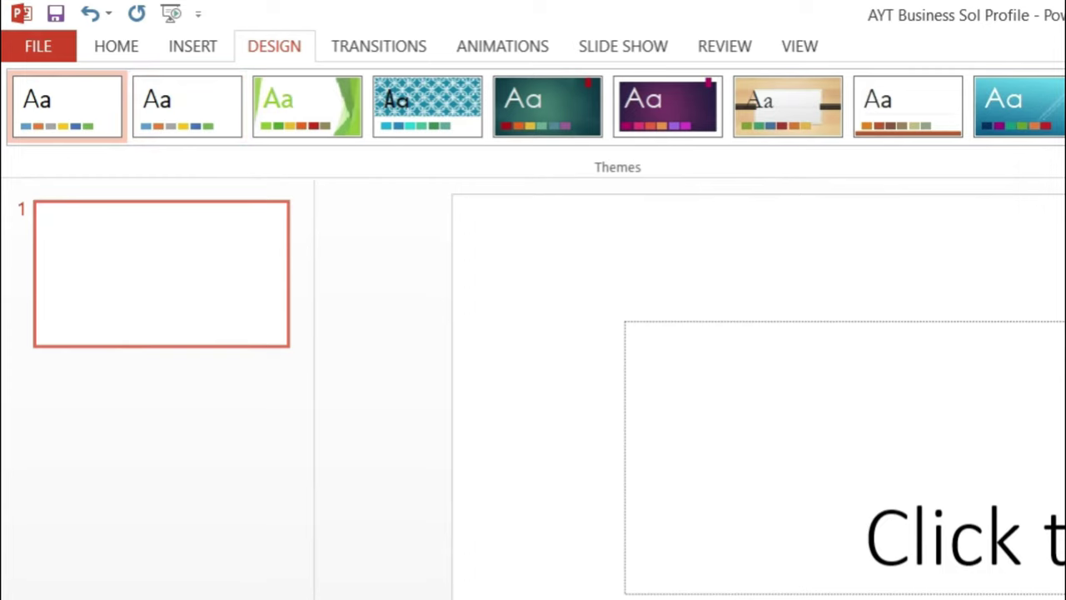
click(1064, 124)
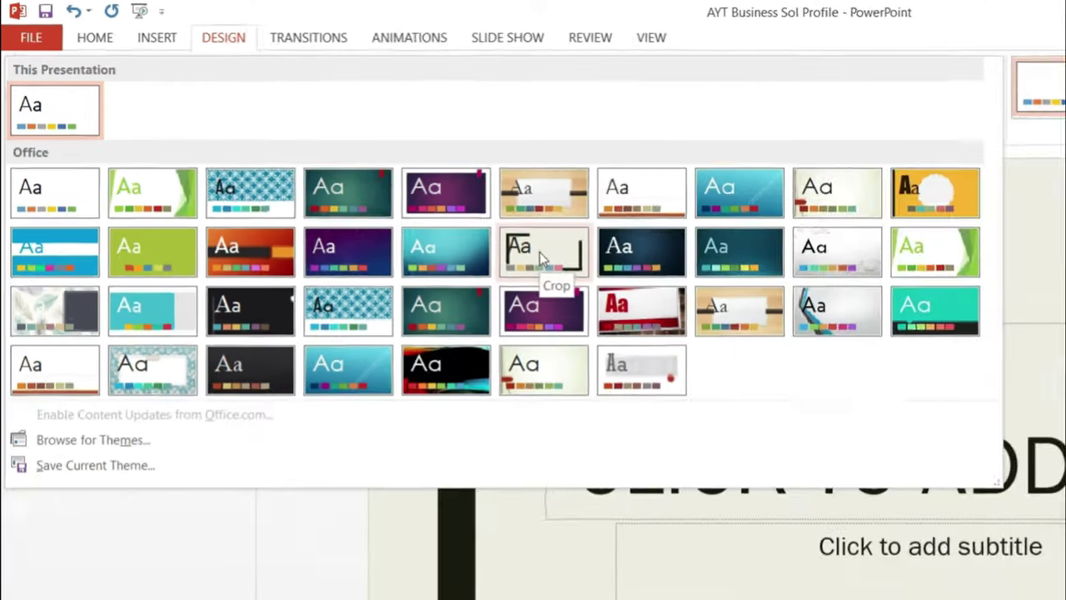
click(662, 308)
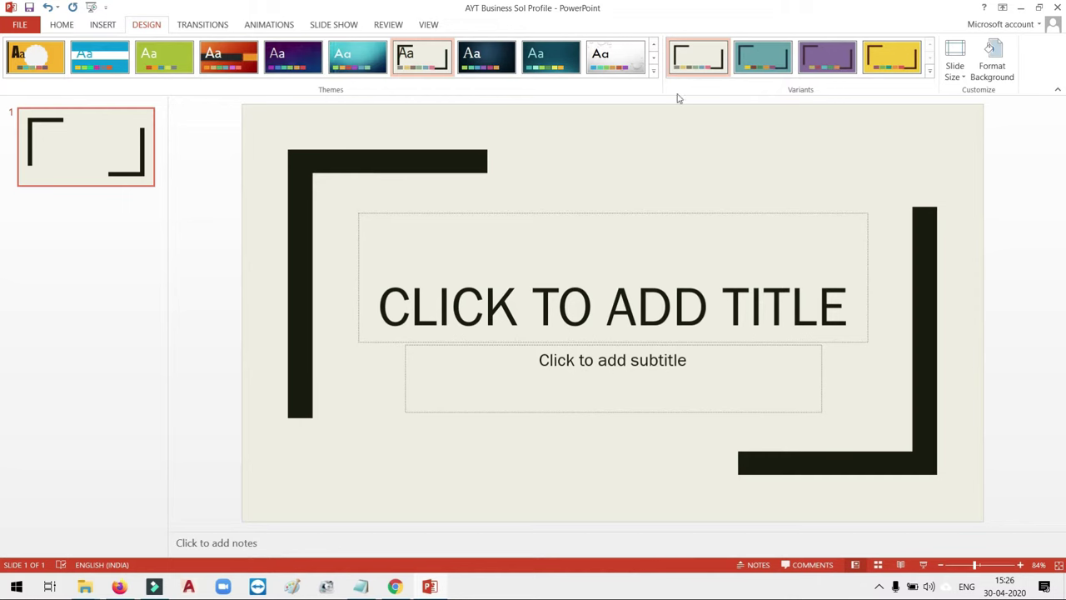
Apply the Blue variant colours for a light blue background with navy brackets.
click(930, 71)
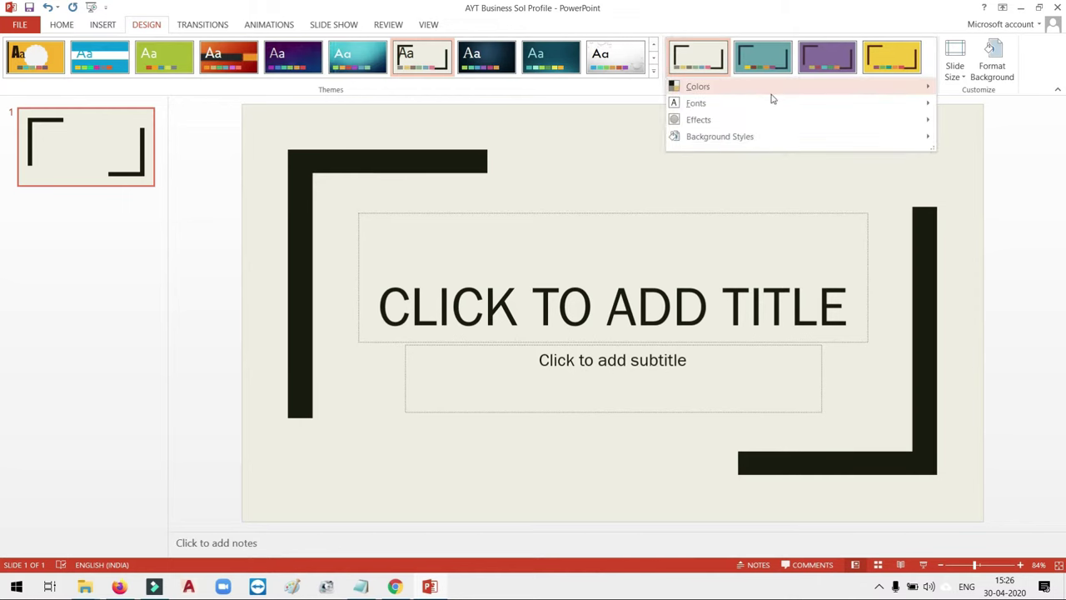
mouse_move(761, 91)
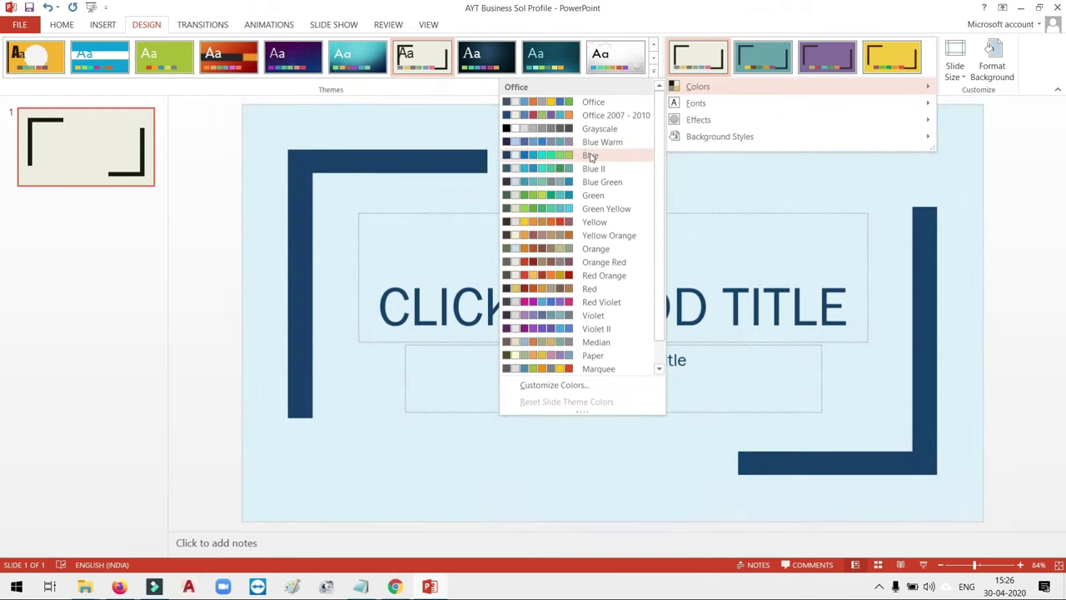
click(590, 157)
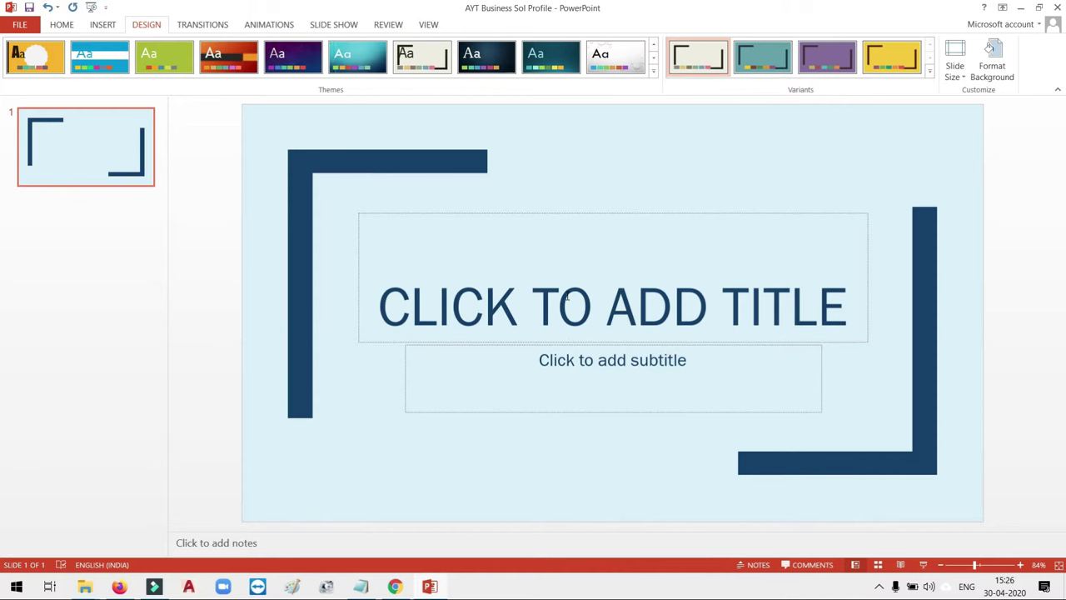
Enter the title 'AYT BUSINESS SOLUTIONS' and the subtitle 'Company Profile'.
click(538, 309)
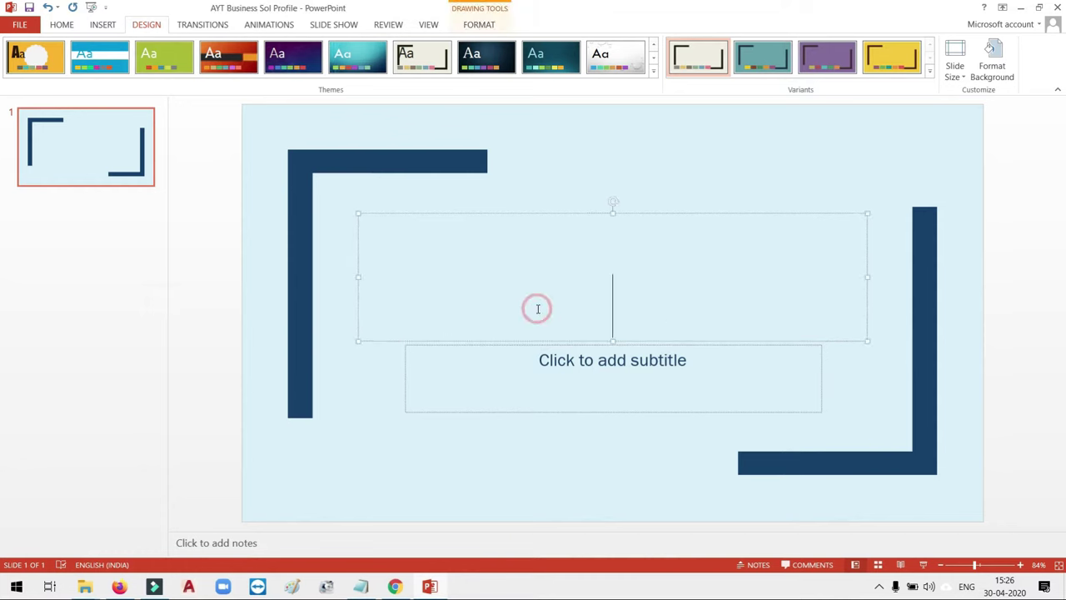
text(AYT B)
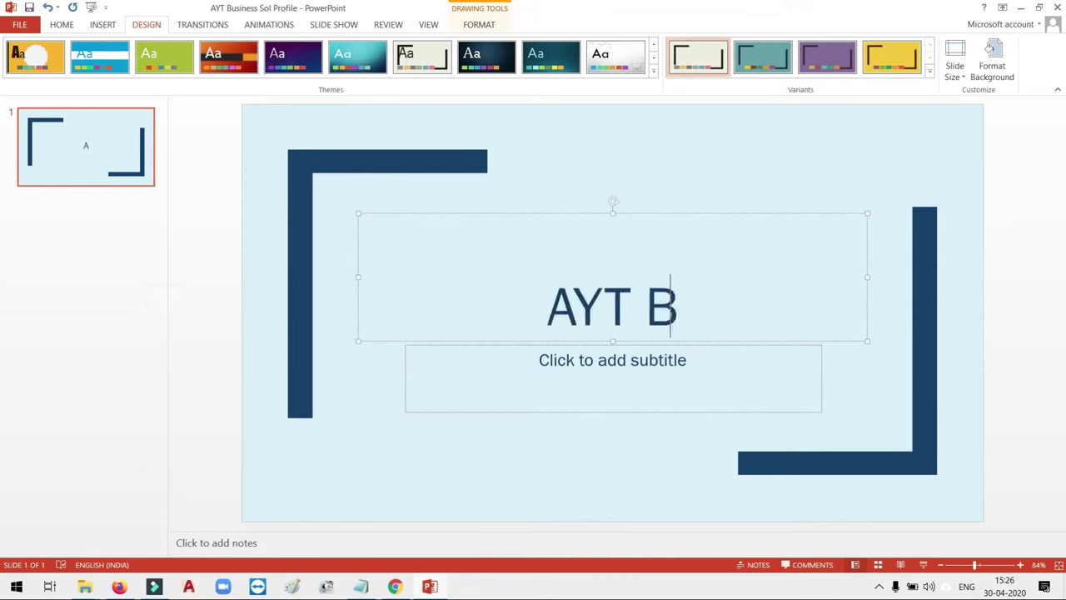
text(USINESS SOLUT)
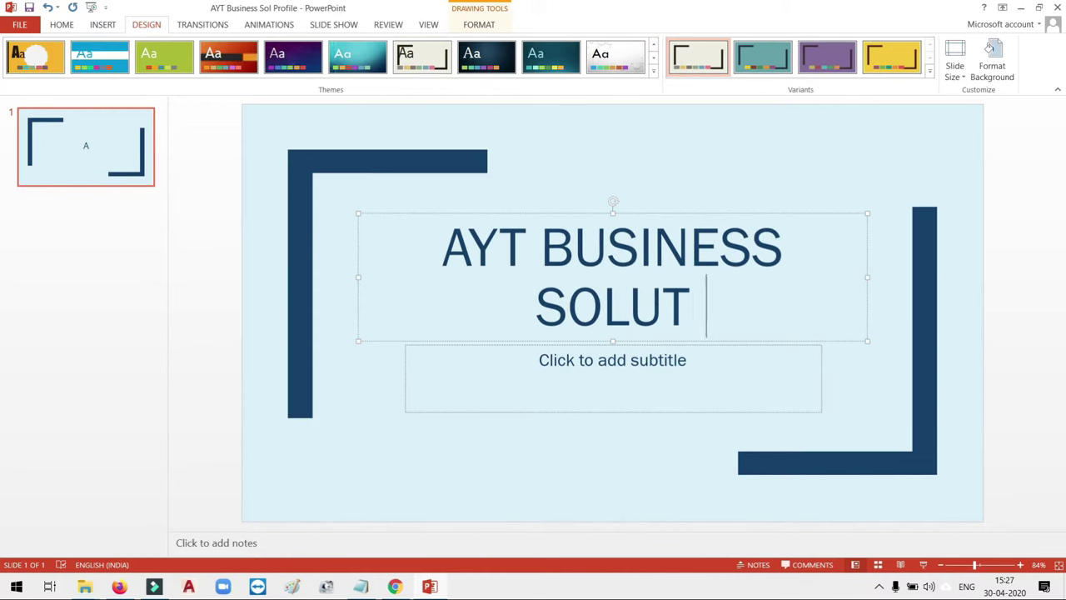
text(IONSA)
key(BackSpace)
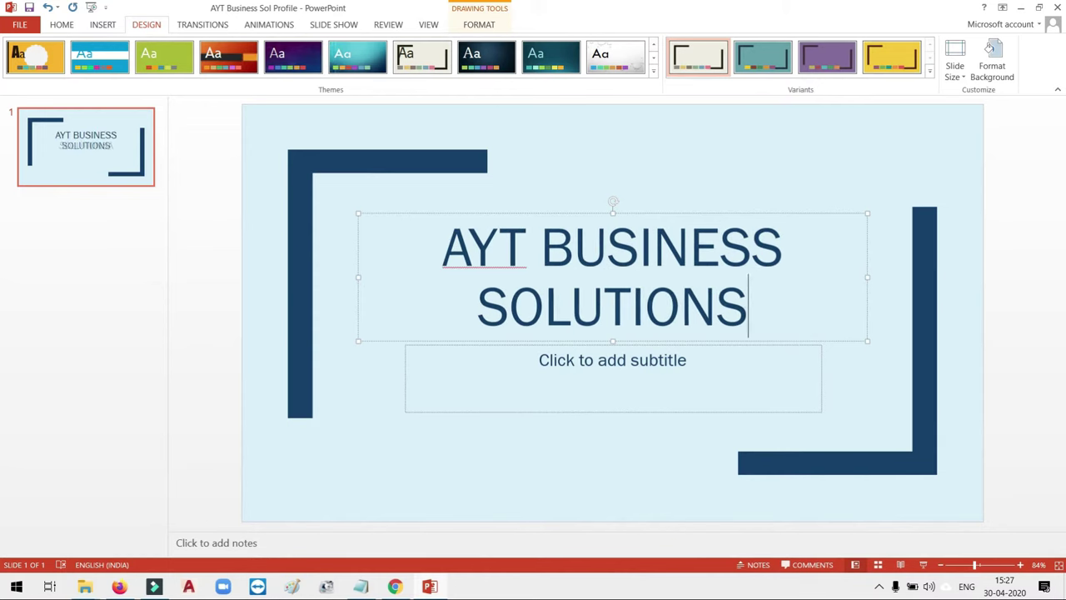
click(618, 372)
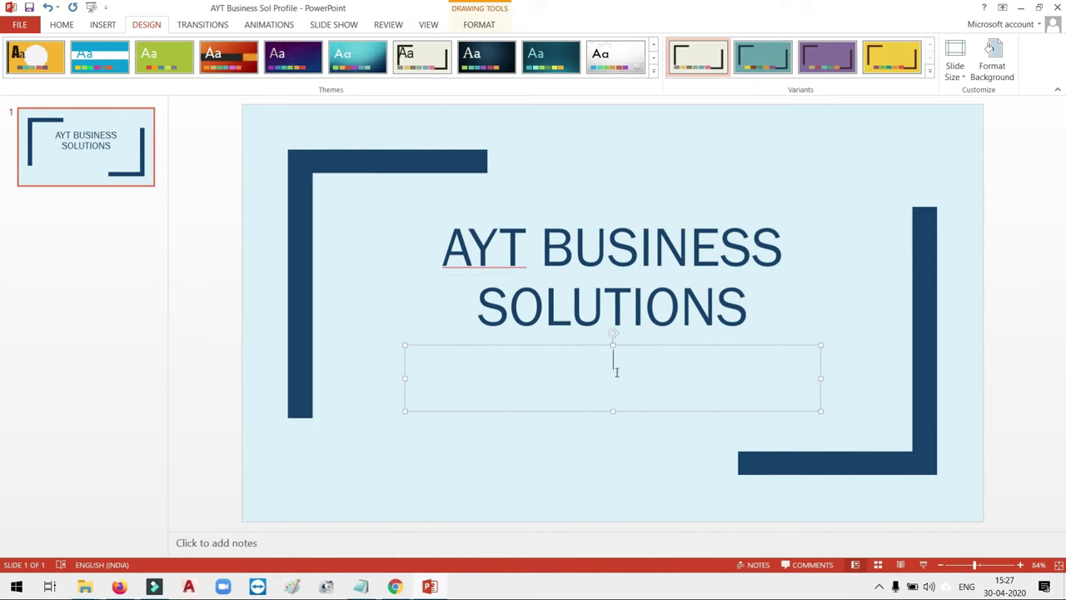
text(company Profile)
Widen the title box and shrink the title to 66 pt so it fits one line.
click(690, 268)
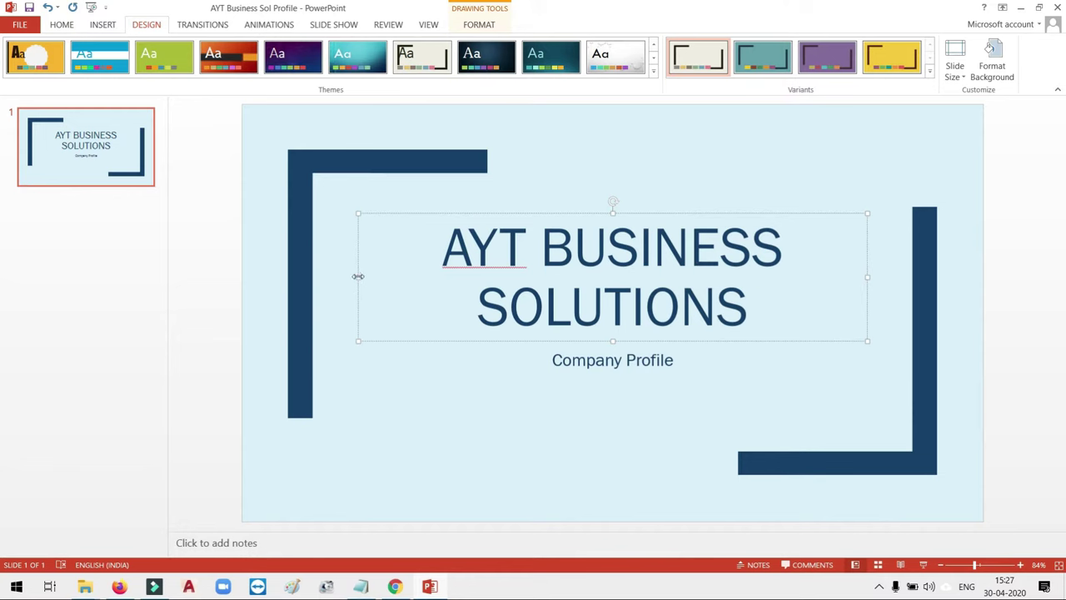
drag(358, 276, 313, 277)
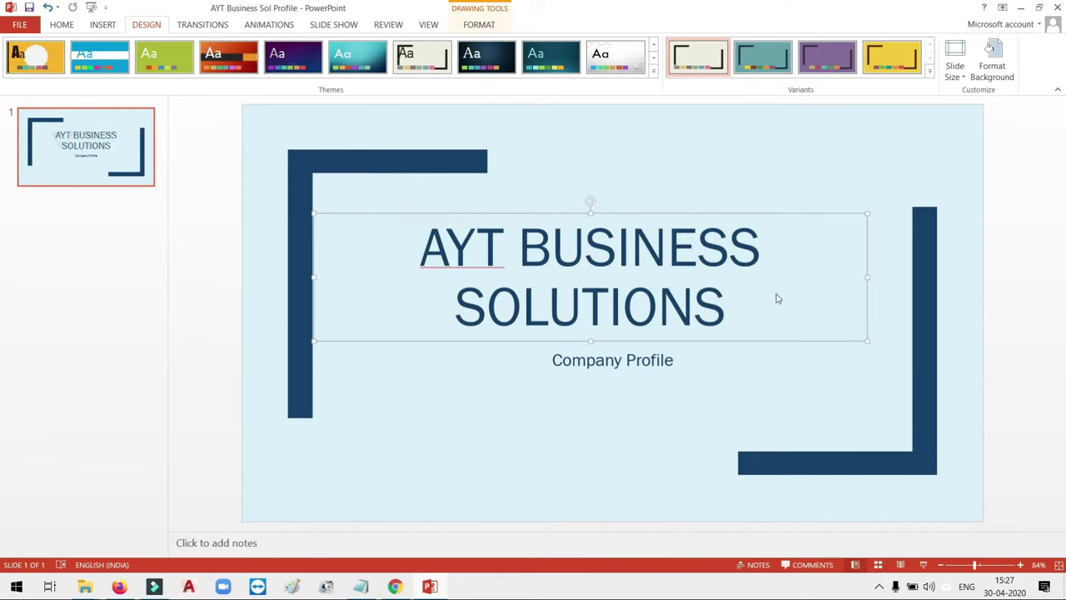
drag(867, 277, 907, 276)
click(63, 24)
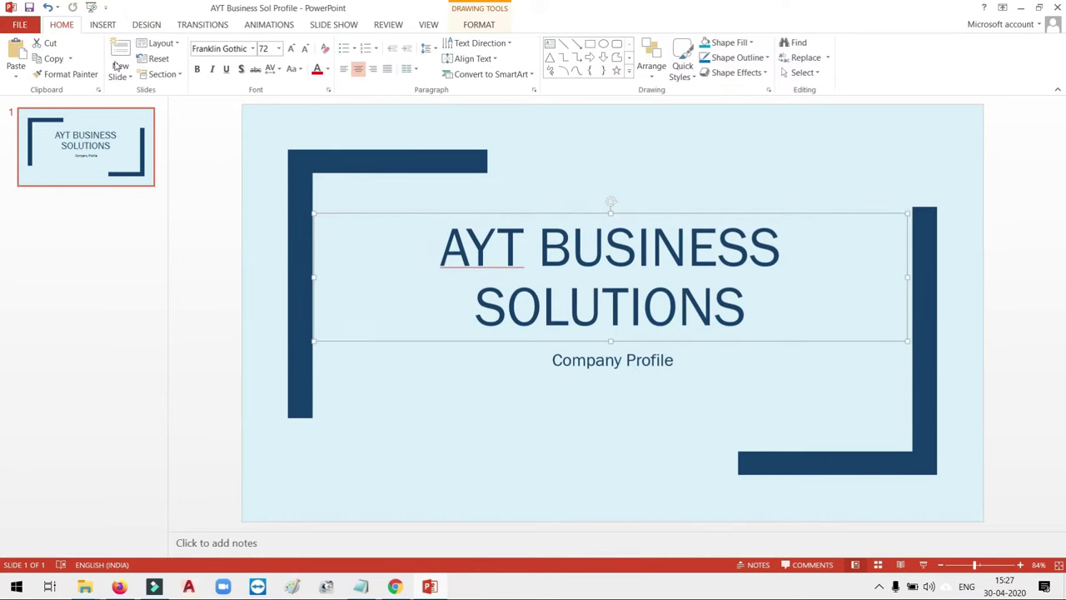
click(305, 48)
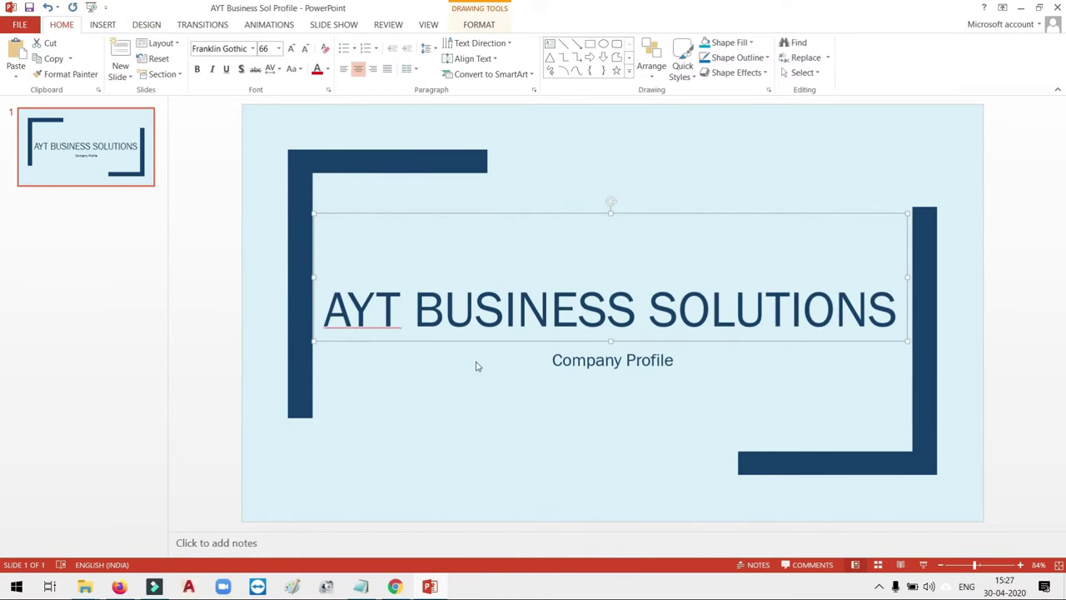
click(511, 435)
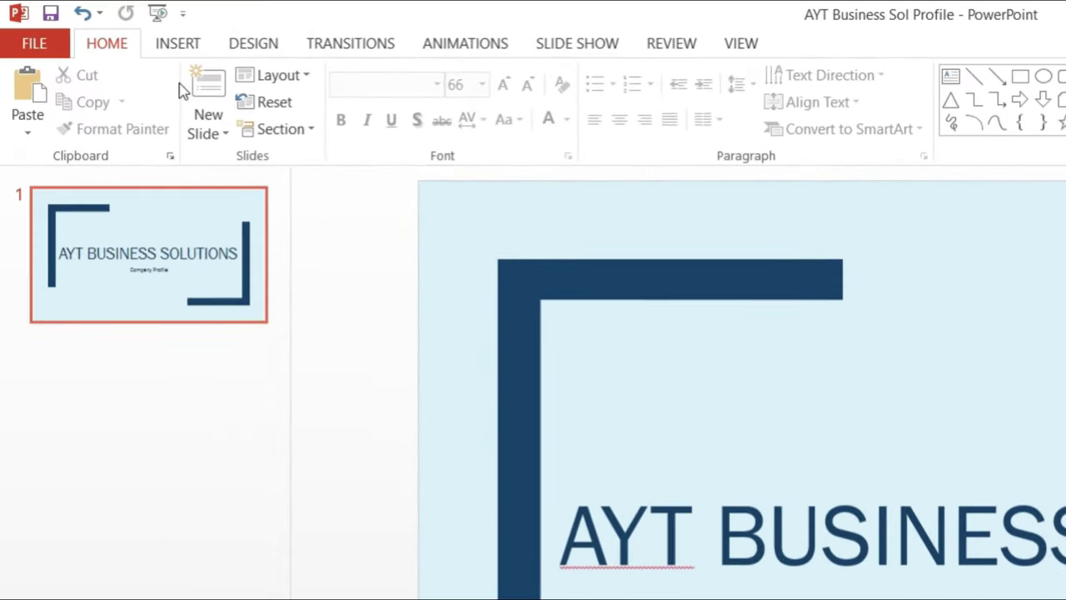
Insert a picture from Desktop > YOUTUBE TUTORIAL > Pictures, selecting the logo image.
click(167, 41)
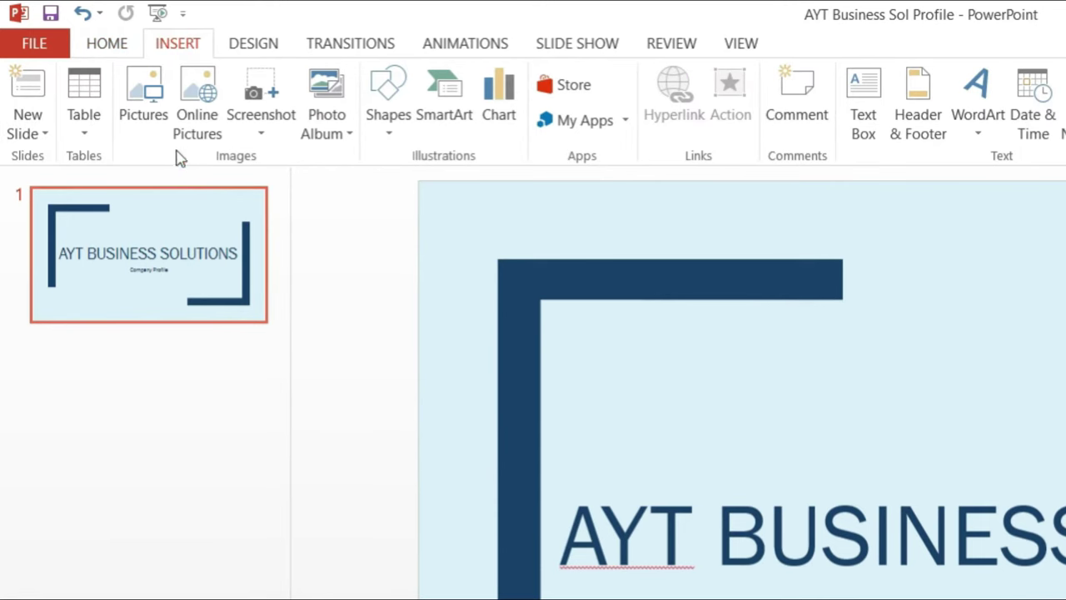
click(155, 98)
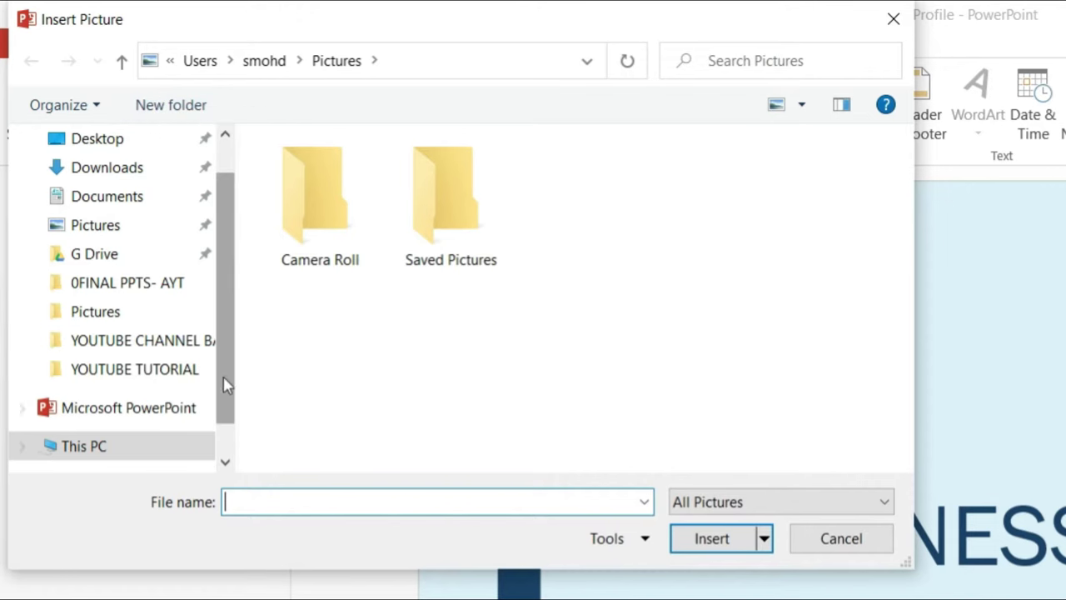
drag(220, 370, 220, 388)
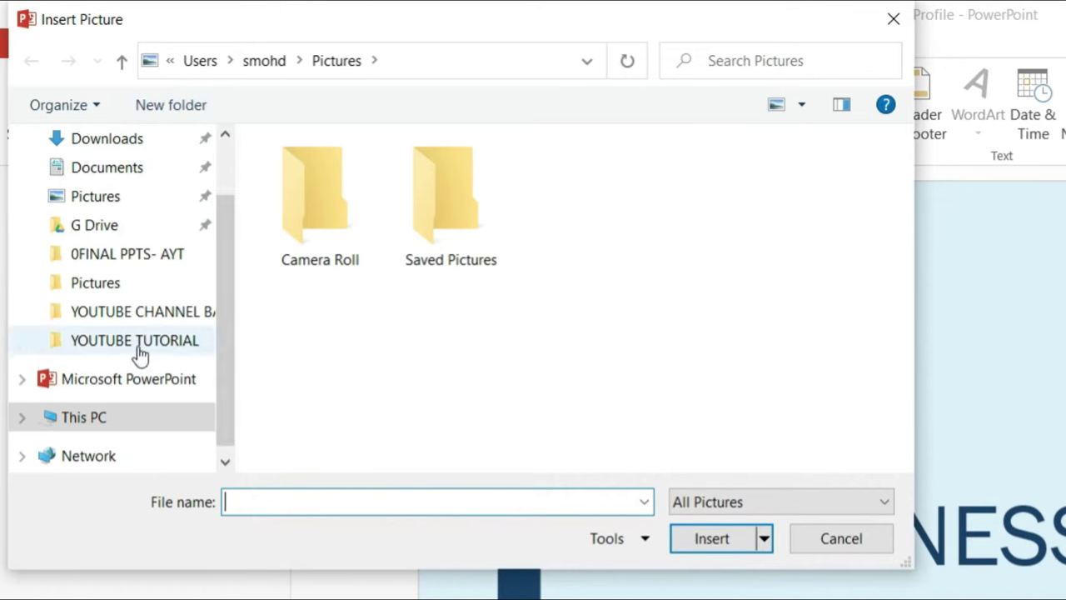
click(139, 352)
double_click(323, 185)
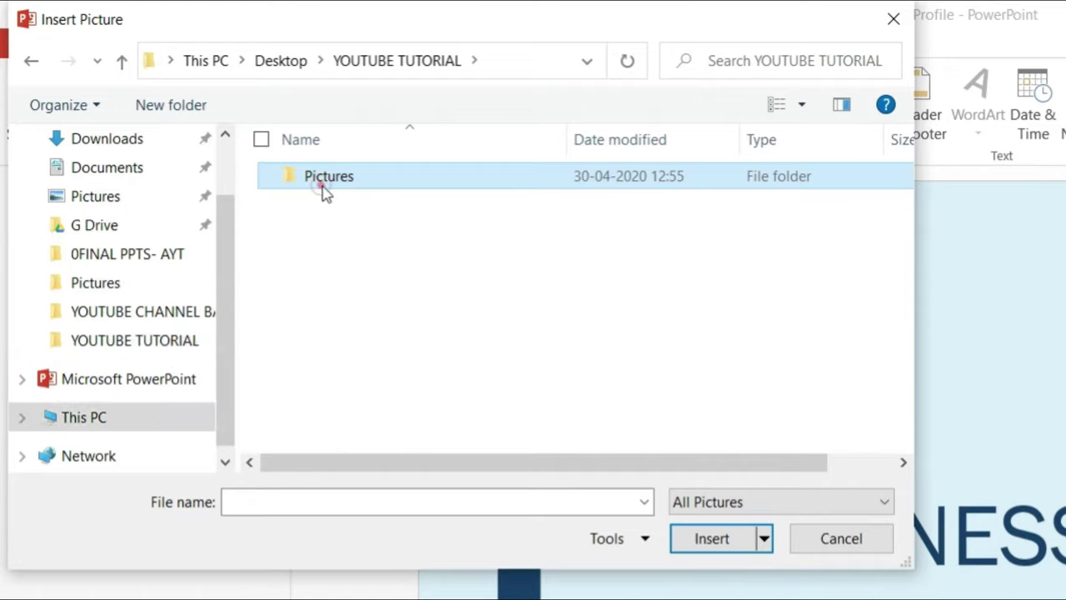
scroll(670, 357, down, 2)
click(308, 402)
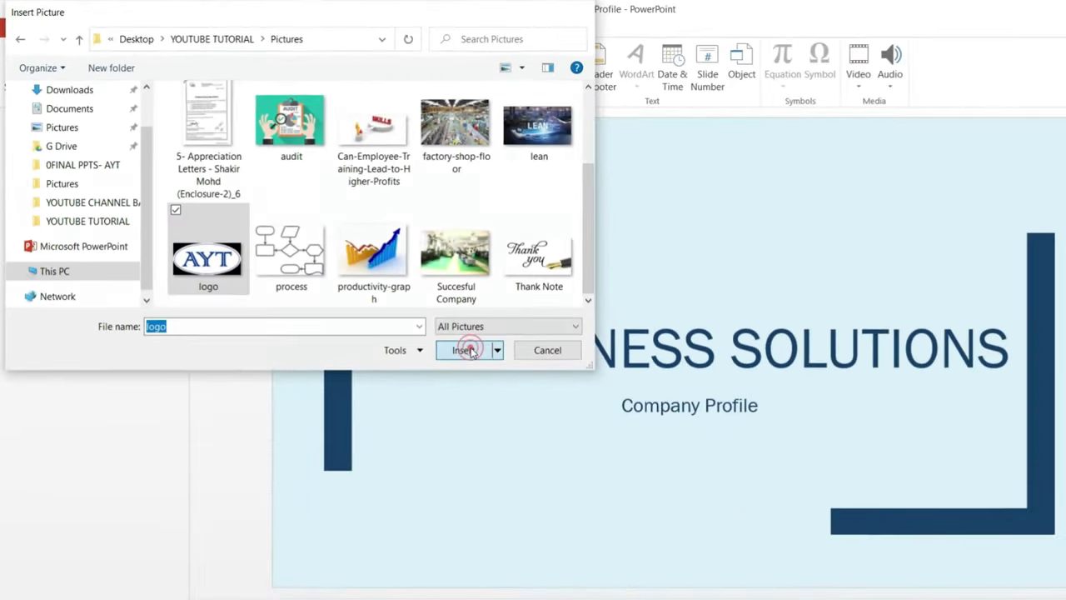
Insert the logo, move it above the title and enlarge it to about 4.85 × 10.27 cm.
click(711, 538)
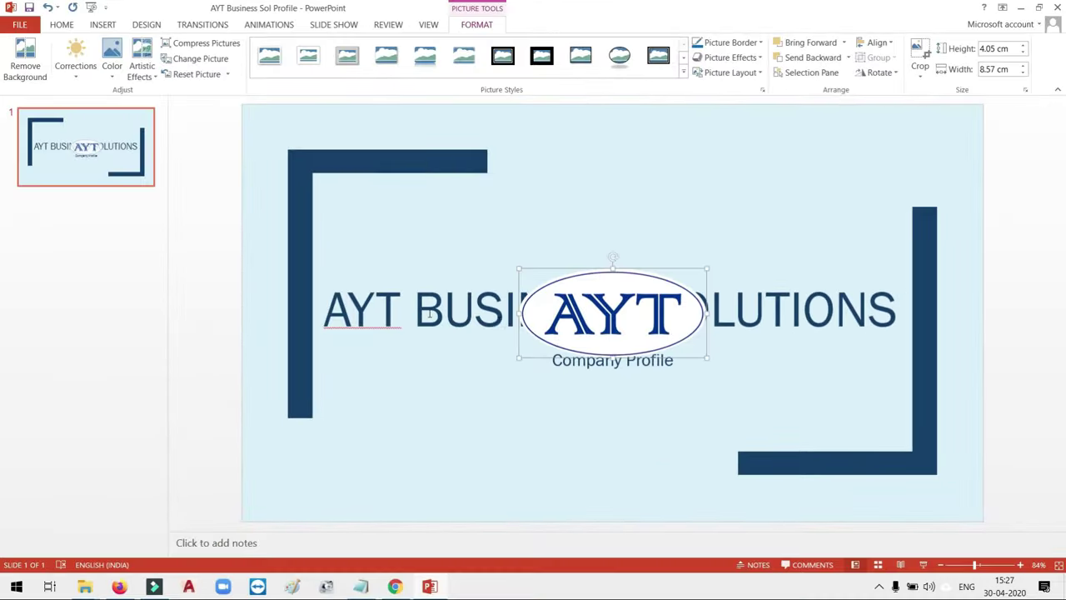
drag(601, 325, 620, 250)
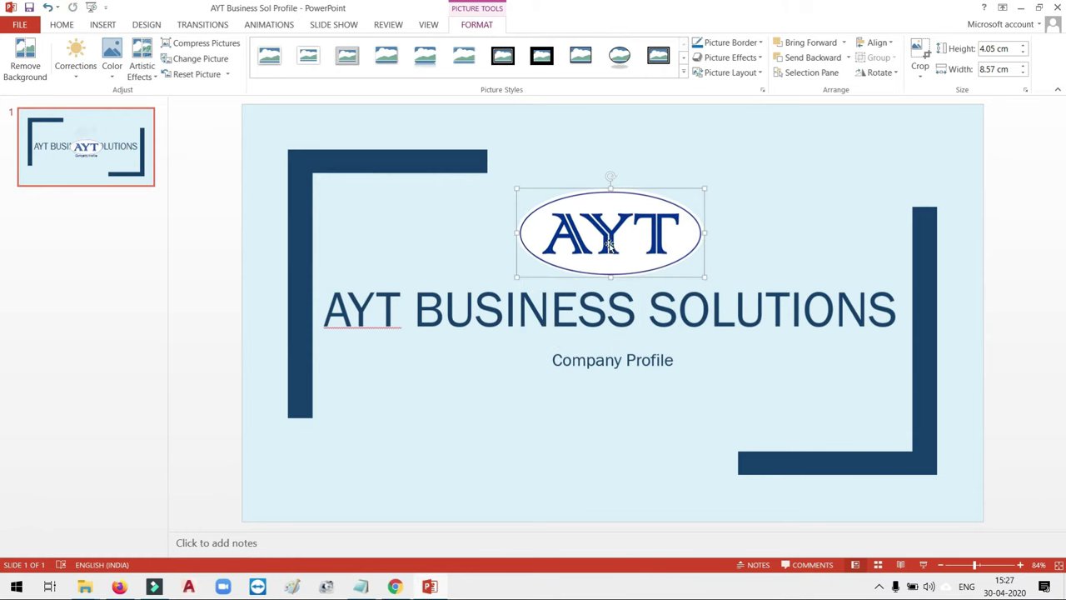
drag(704, 277, 721, 285)
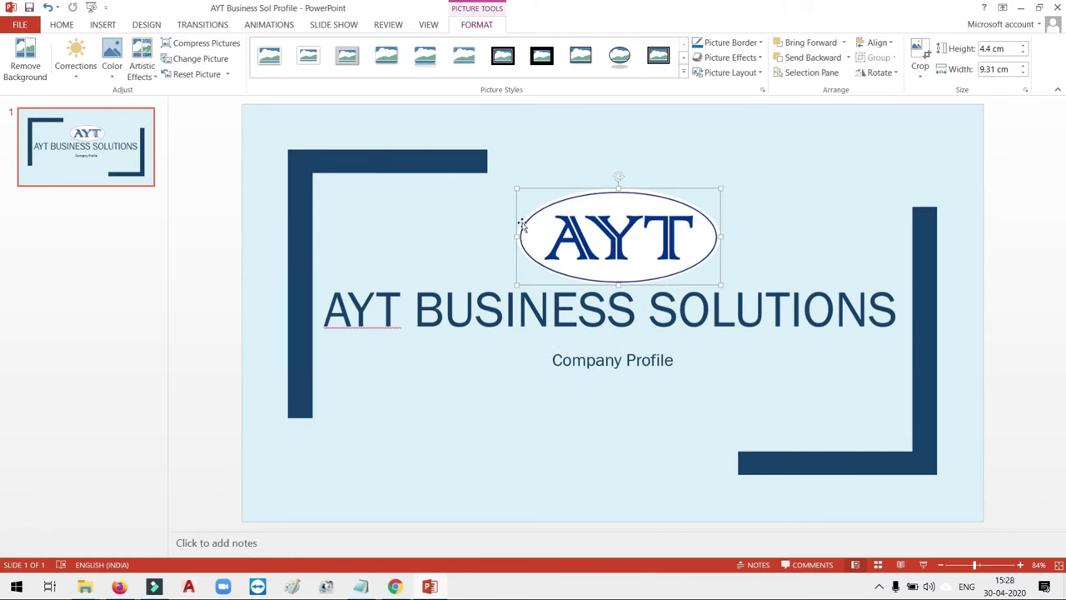
drag(516, 190, 489, 176)
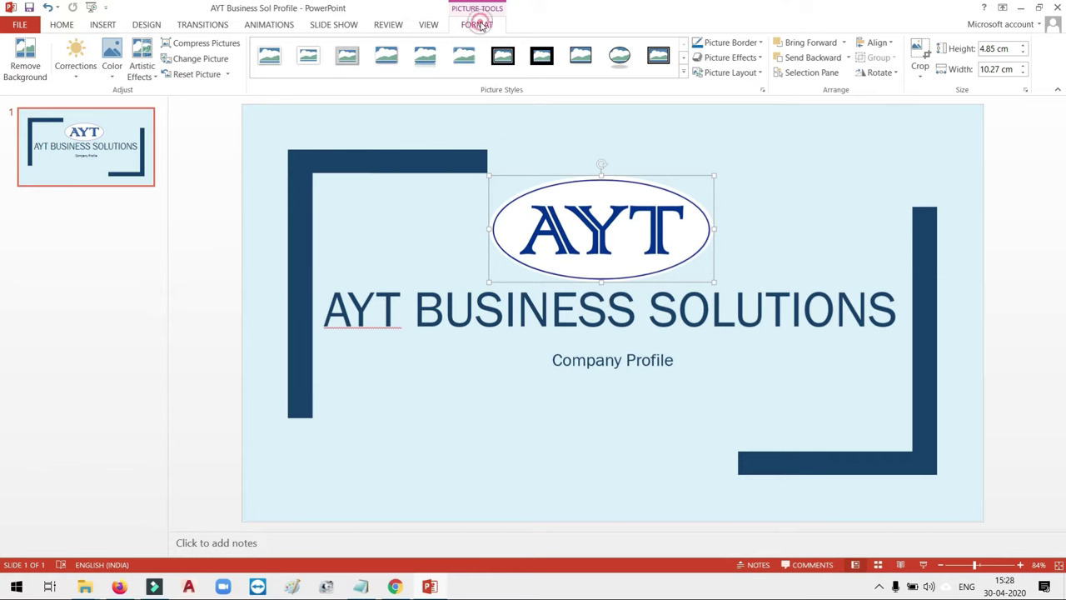
Try the Align options on the logo, ending with Align Center.
click(889, 46)
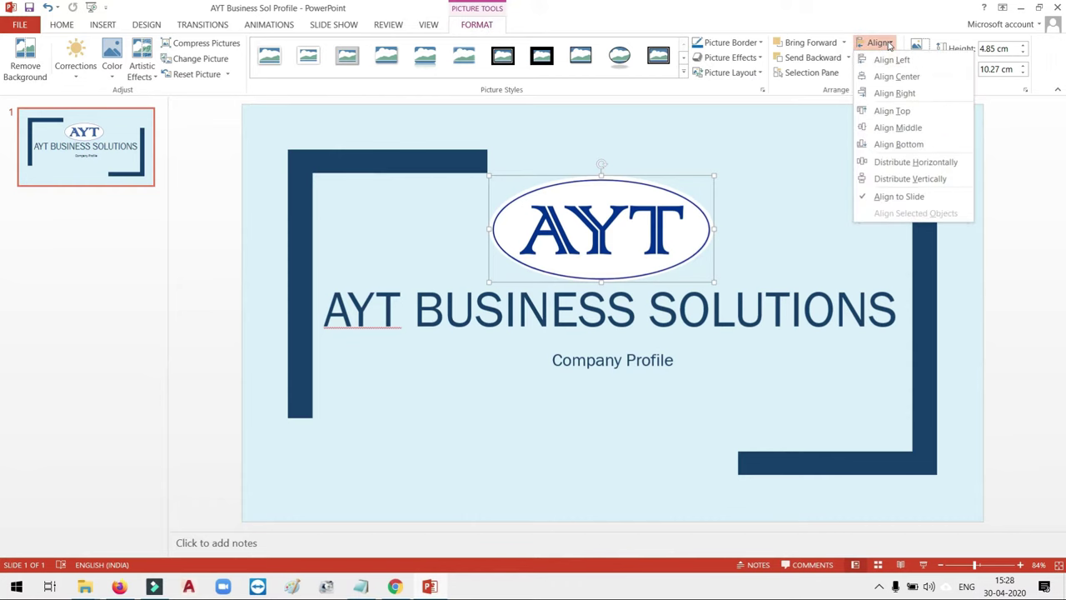
click(897, 76)
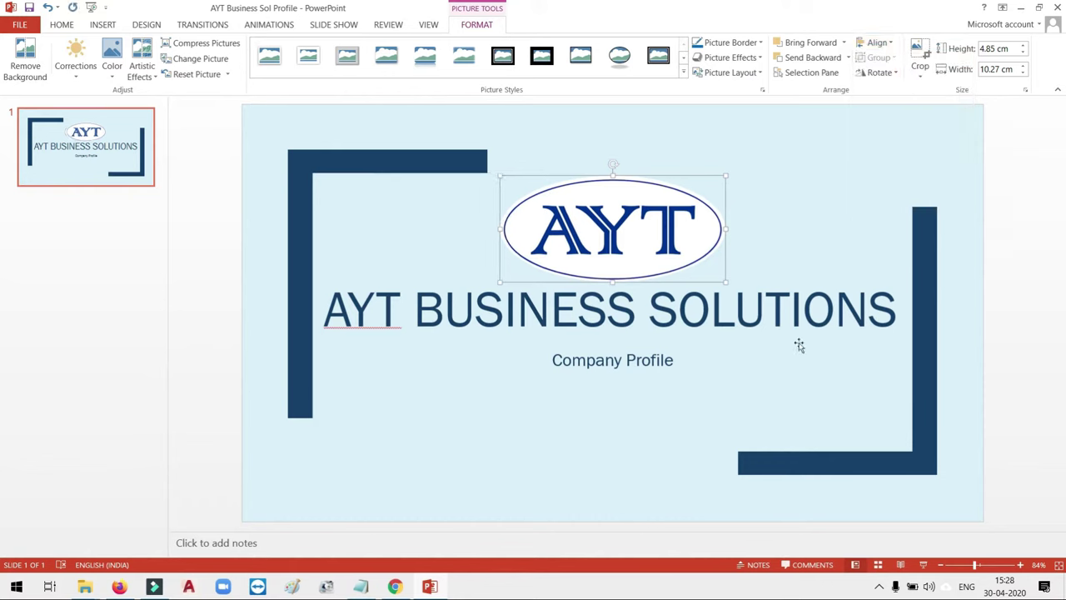
click(889, 44)
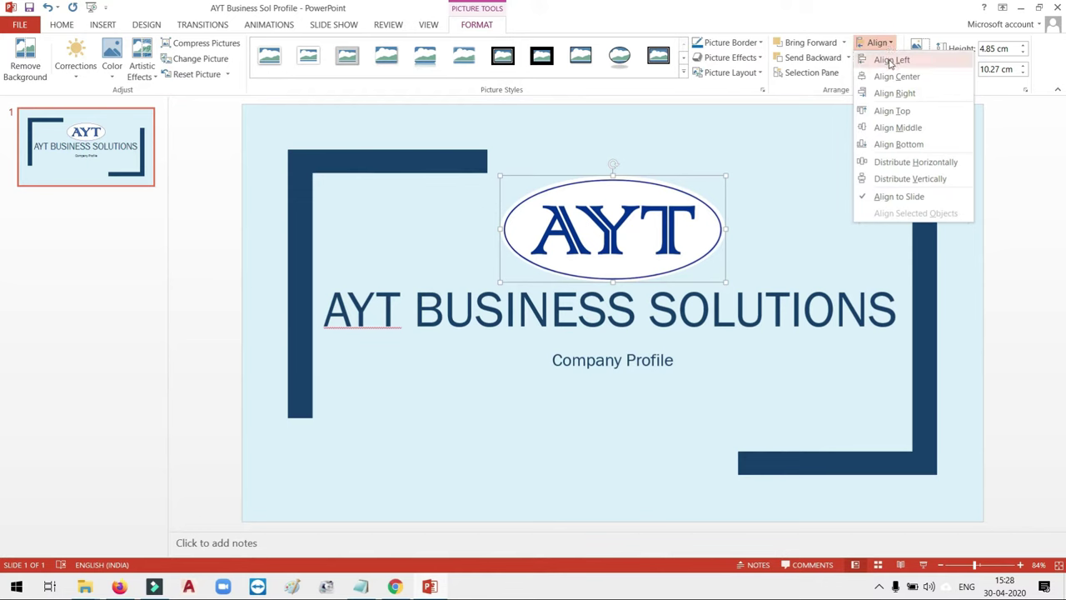
click(887, 60)
click(879, 44)
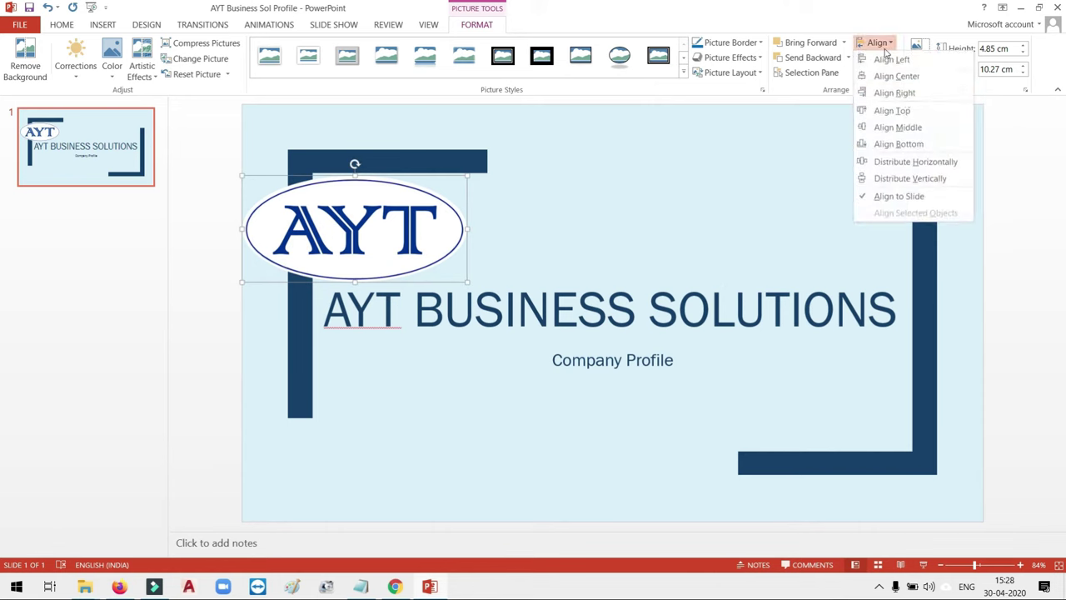
click(908, 100)
click(878, 44)
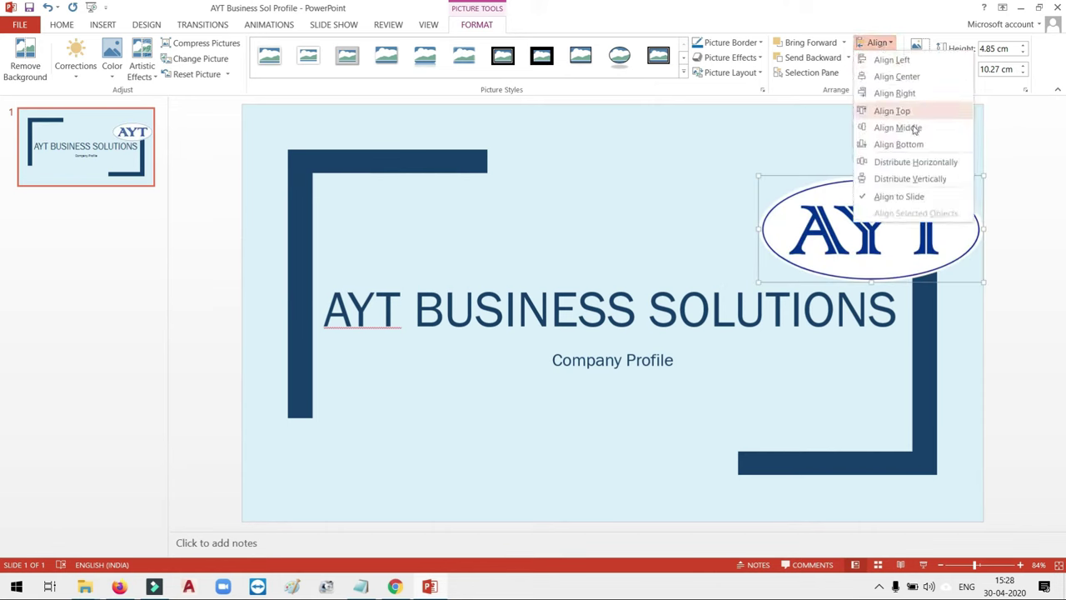
click(907, 122)
click(877, 42)
click(903, 76)
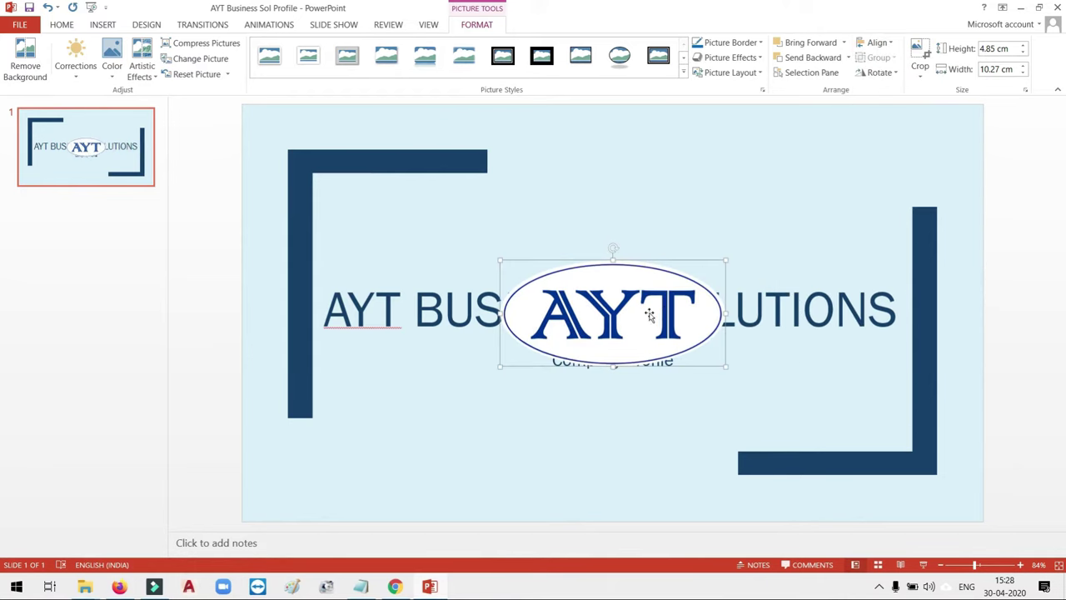
Move the logo up above the title and centre it horizontally again.
drag(614, 309, 618, 232)
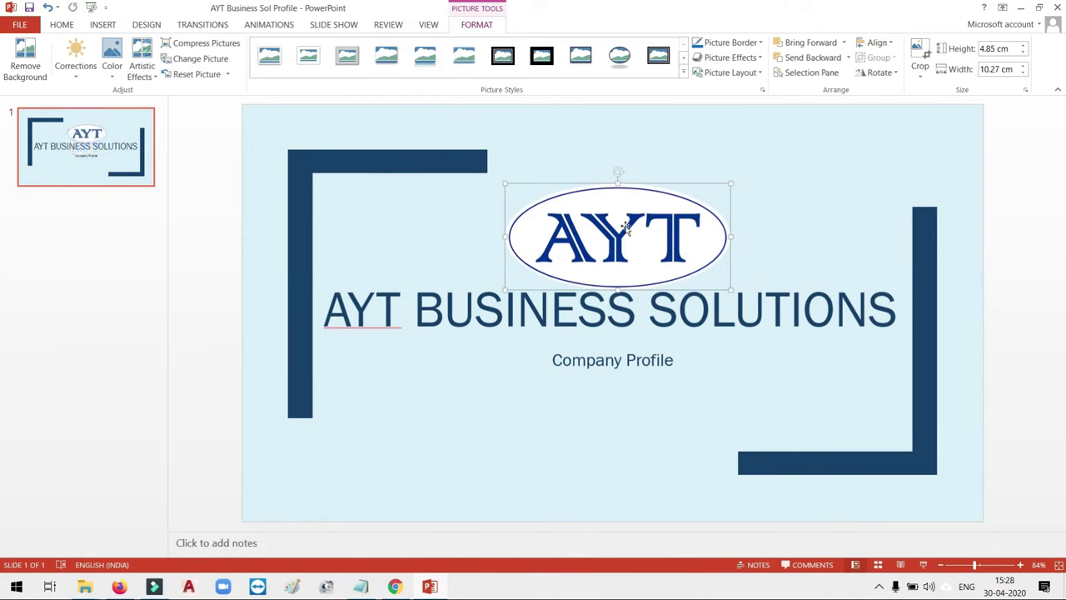
click(882, 46)
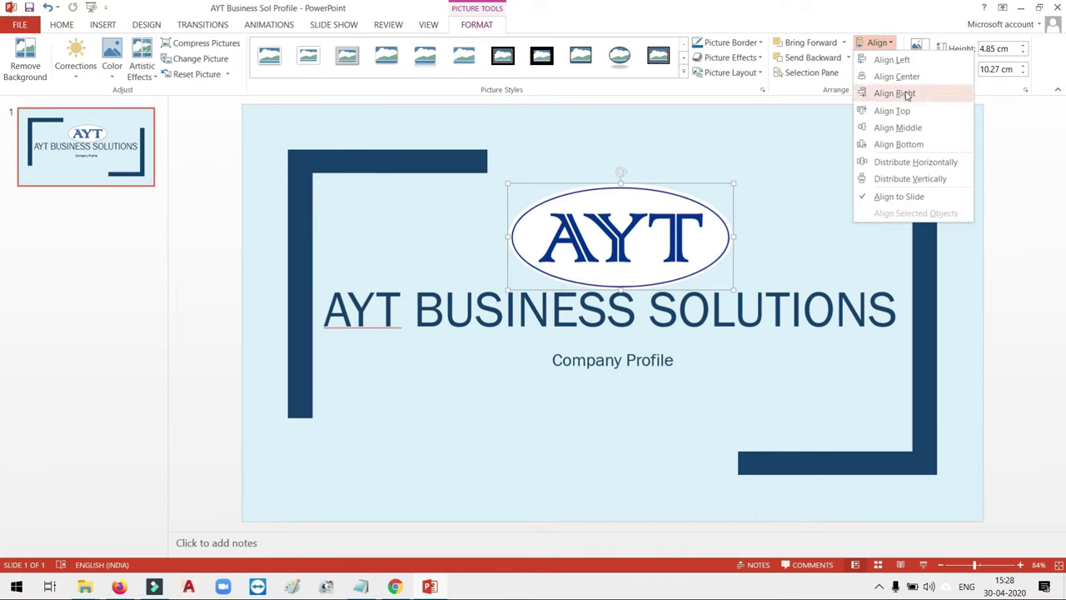
click(892, 92)
click(630, 419)
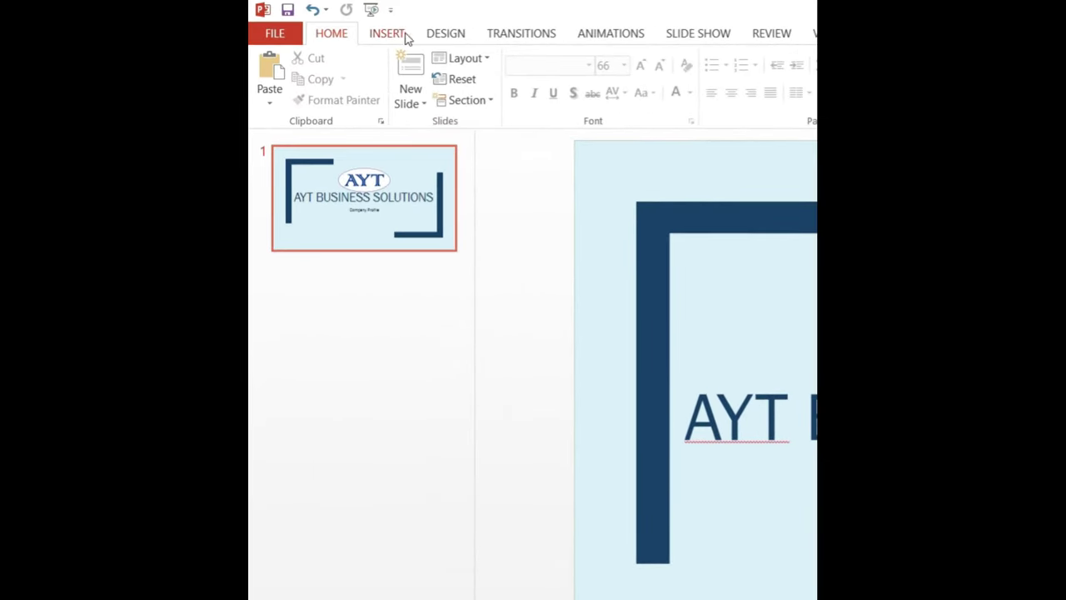
Insert a new Title and Content slide.
click(395, 35)
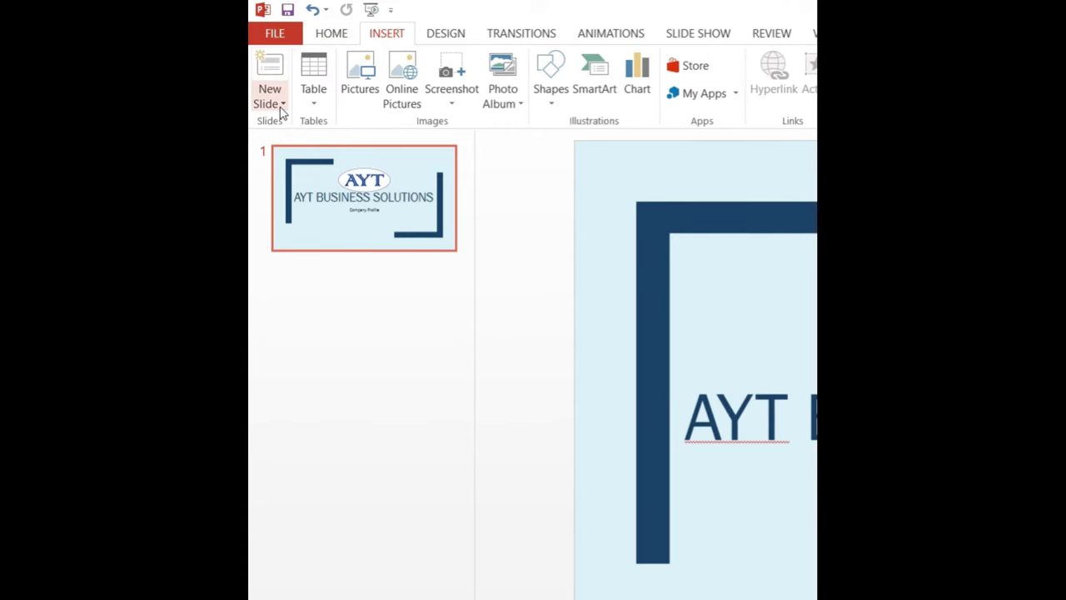
click(281, 107)
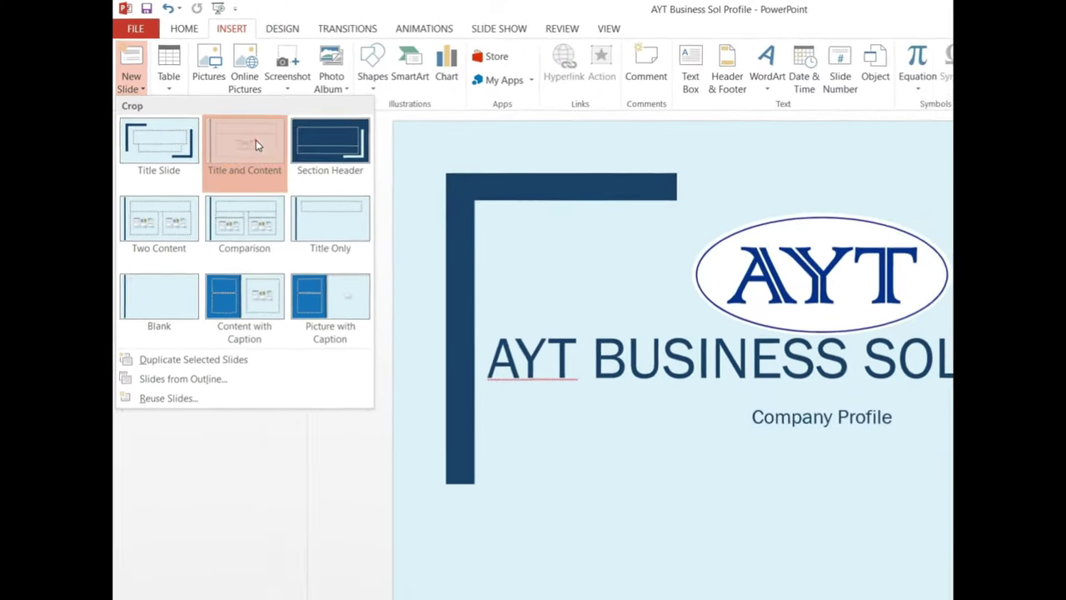
click(401, 167)
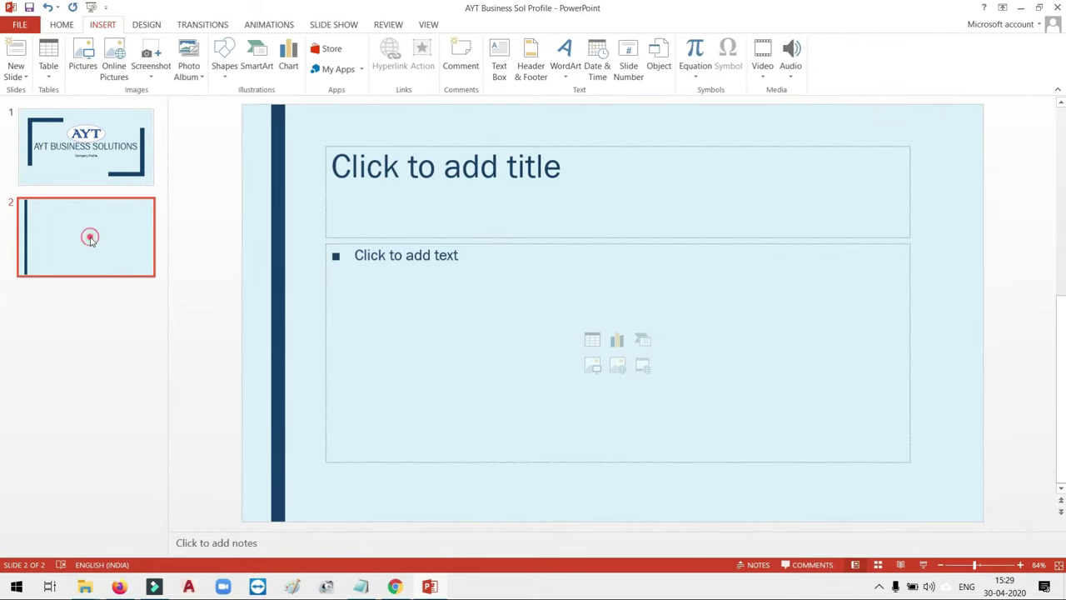
Delete the extra slides so the deck holds only two slides.
click(87, 173)
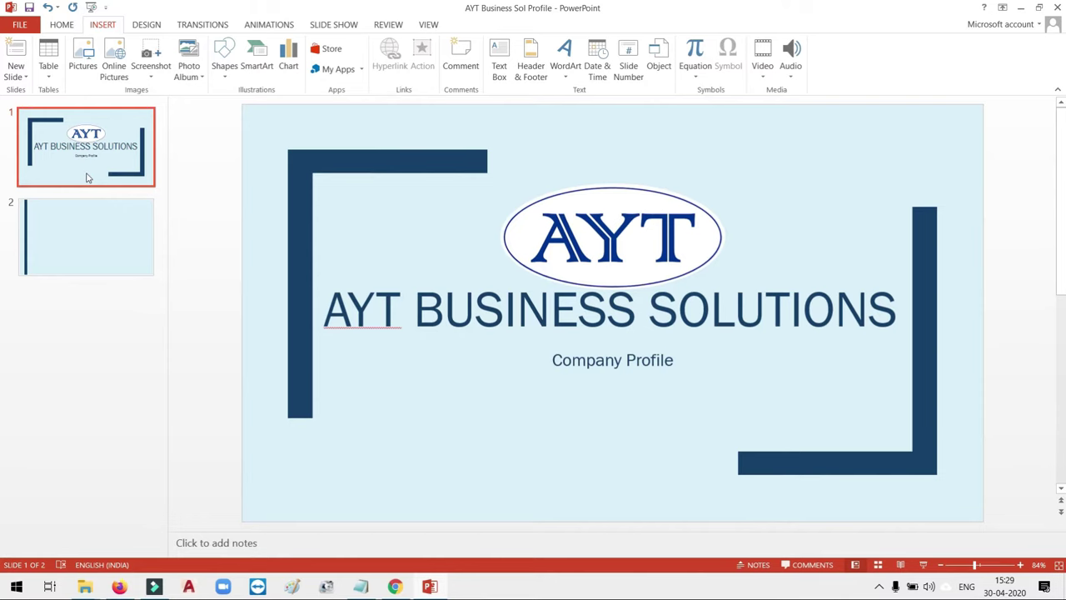
key(Return)
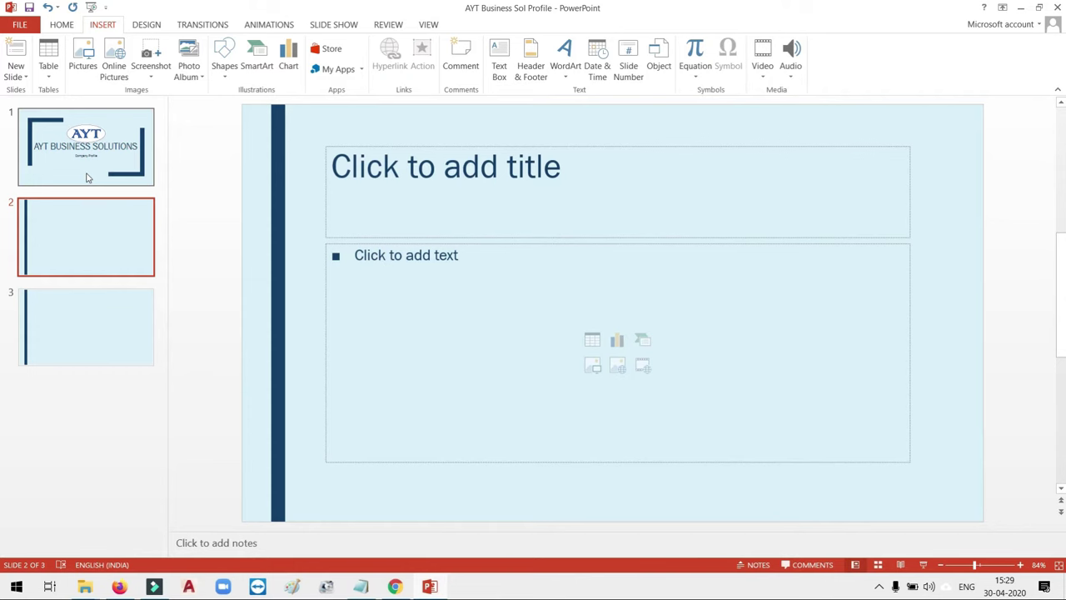
click(86, 178)
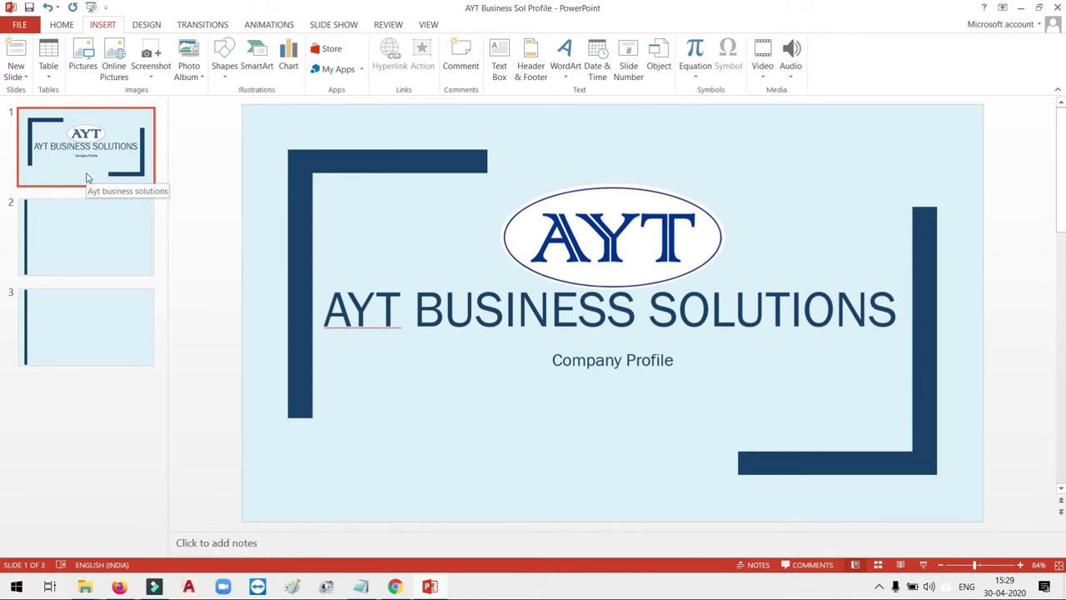
right_click(87, 177)
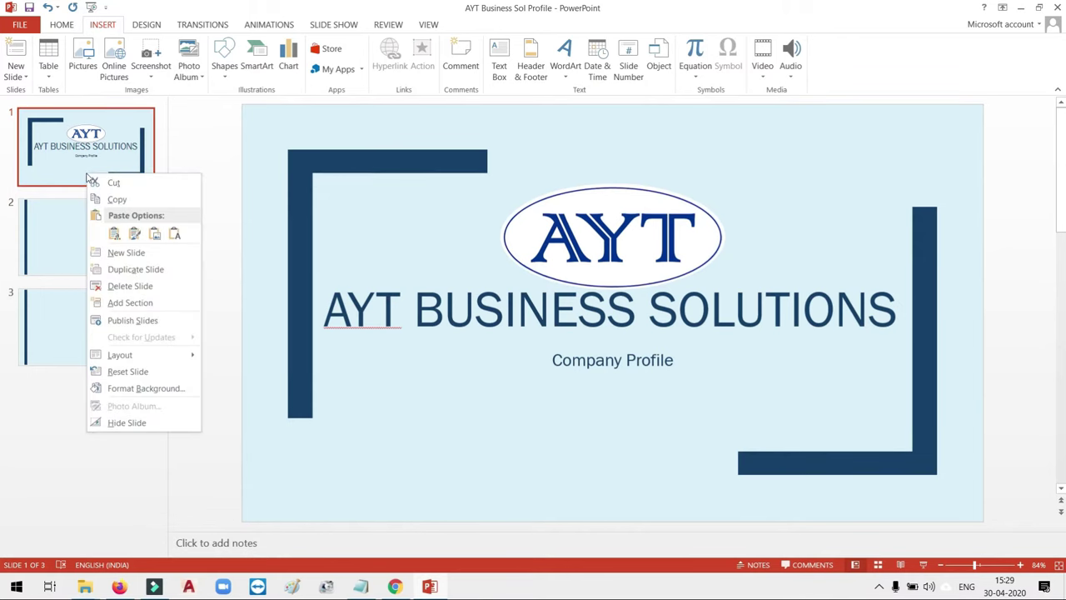
click(141, 253)
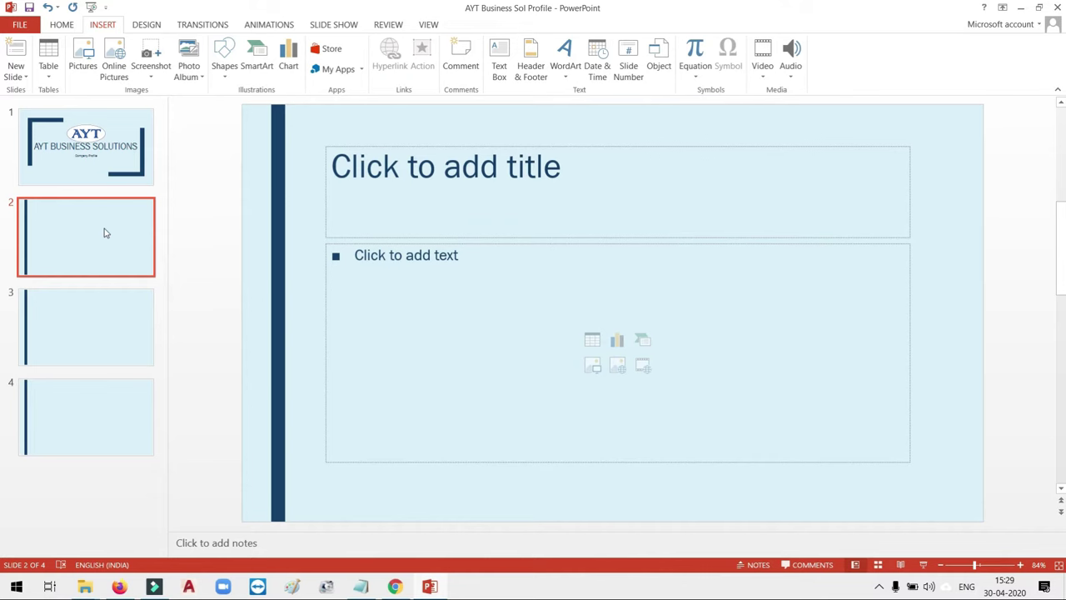
click(59, 344)
click(62, 404)
key(Delete)
key(Delete)
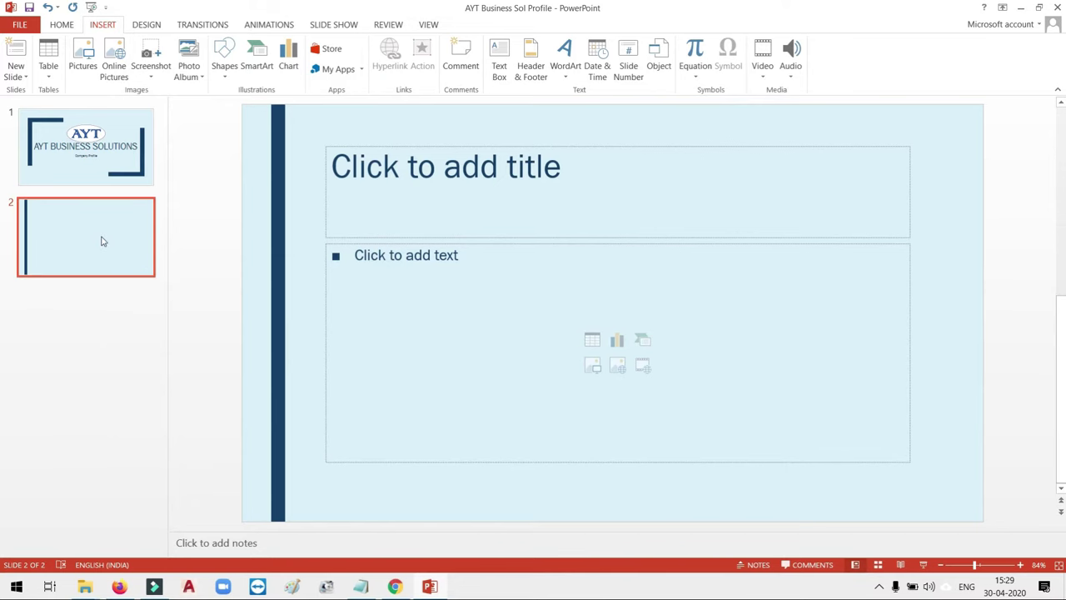
Title slide 2 'About us'.
click(538, 179)
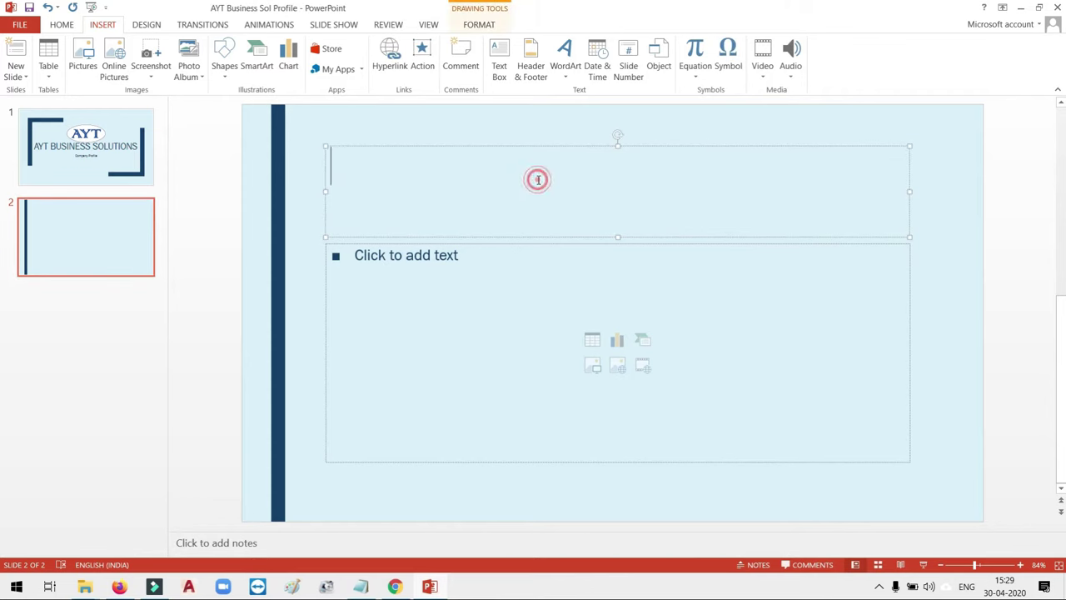
text(aout)
key(BackSpace)
key(BackSpace)
key(BackSpace)
text(bout us)
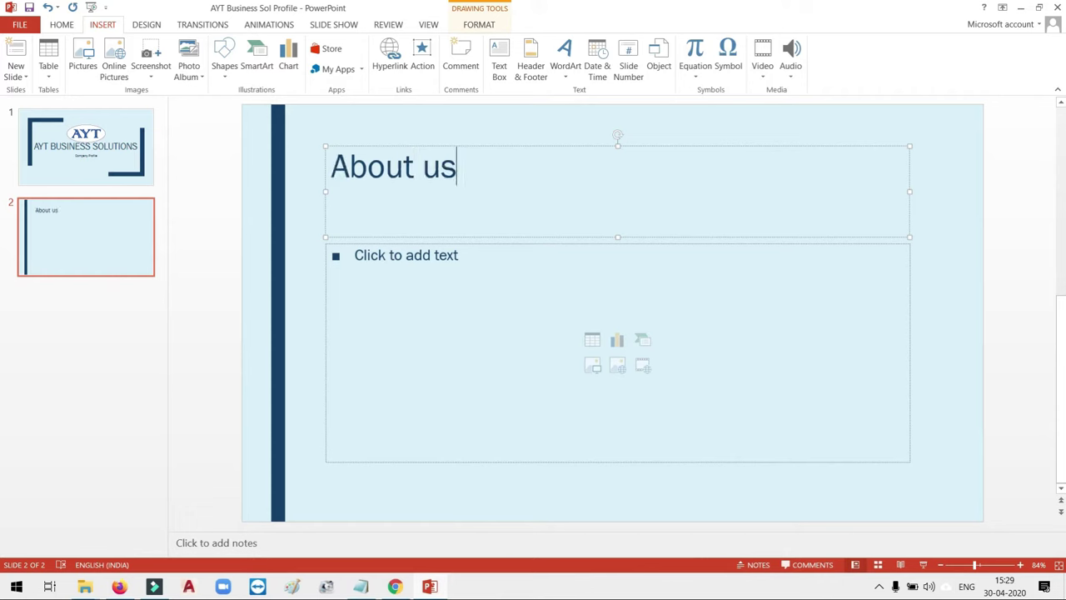
click(575, 135)
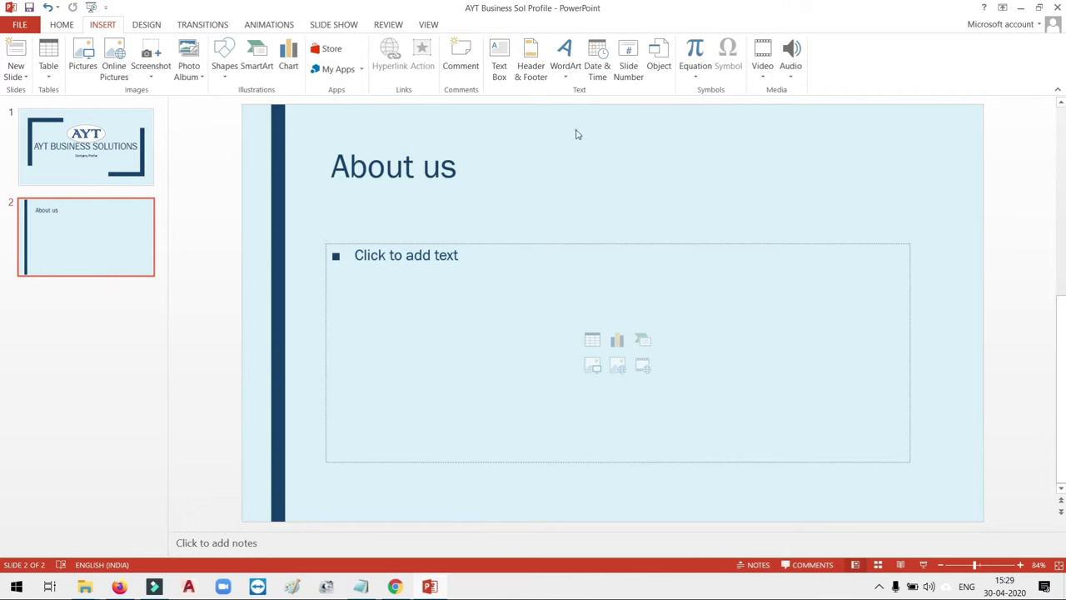
Enlarge the About us title text to 60 pt.
click(460, 169)
drag(470, 174, 255, 169)
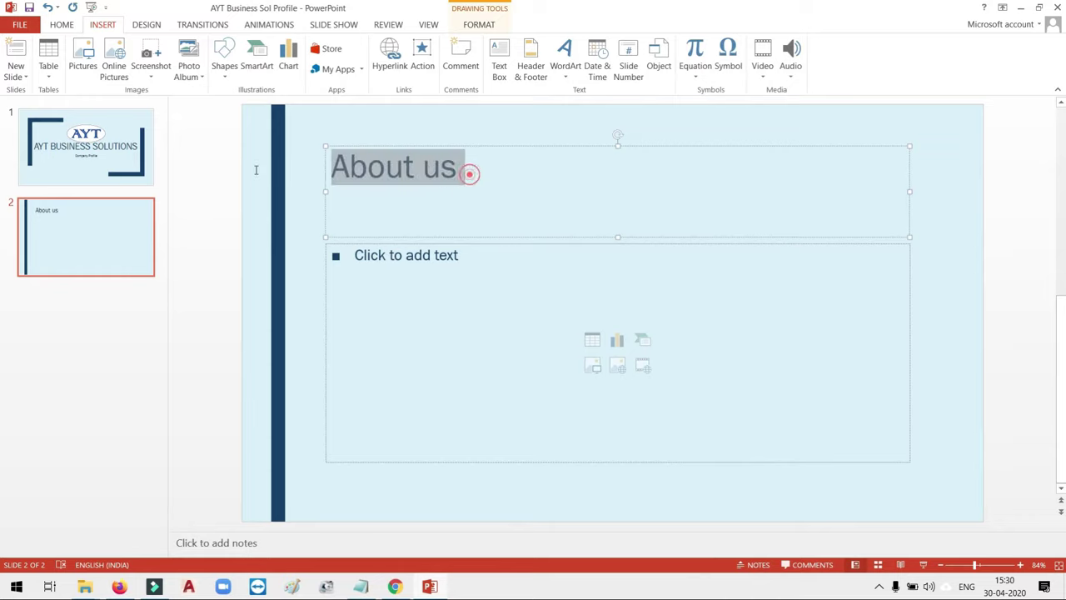
click(66, 28)
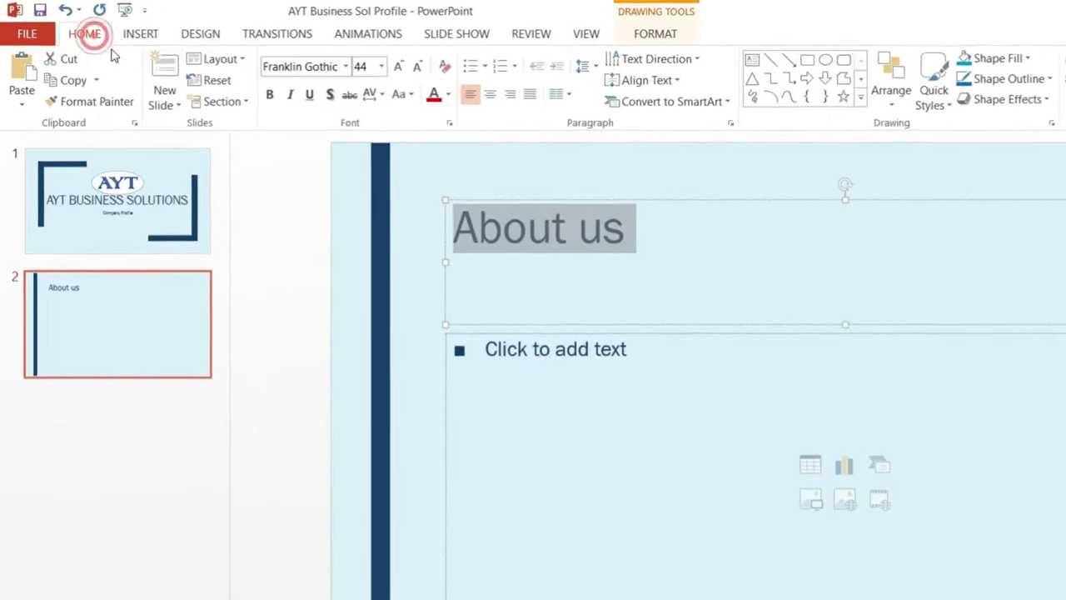
click(398, 66)
click(399, 65)
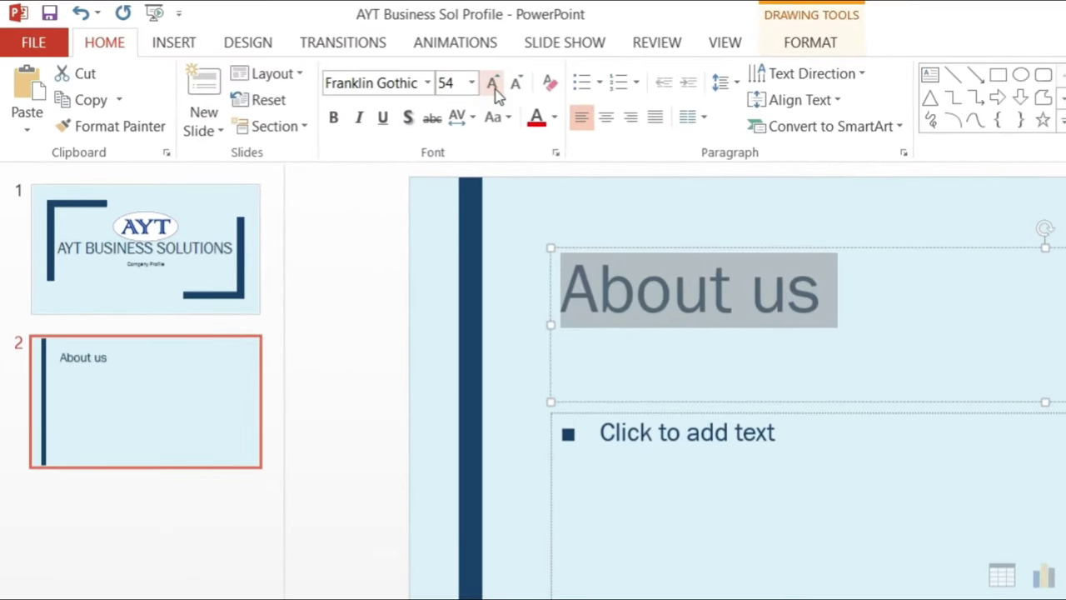
click(493, 84)
Try Arial Rounded MT Bold and Algerian, then keep the title in Franklin Gothic Book.
click(428, 83)
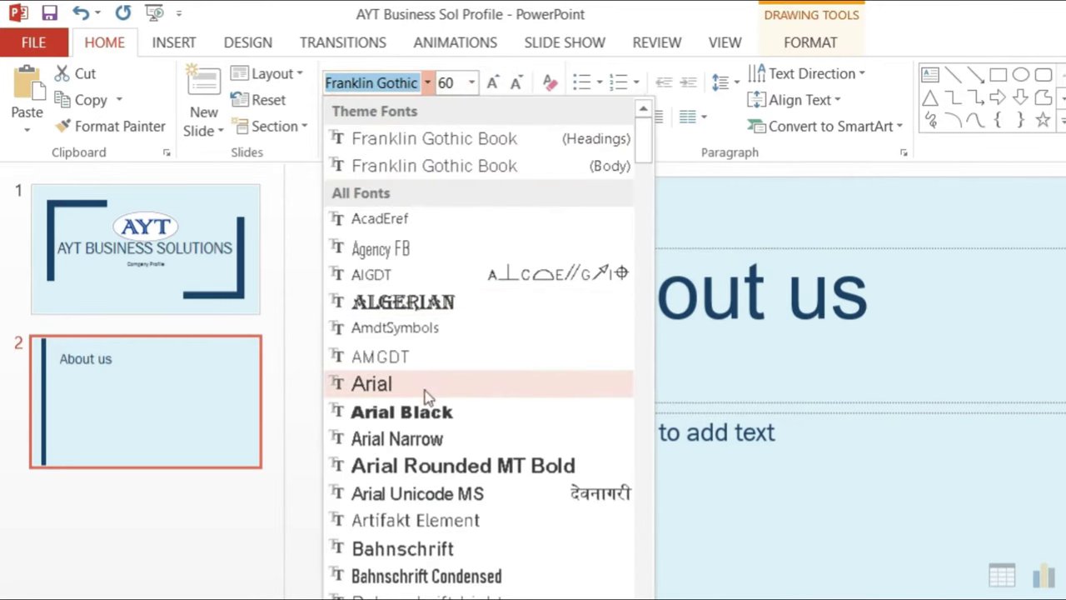
click(454, 469)
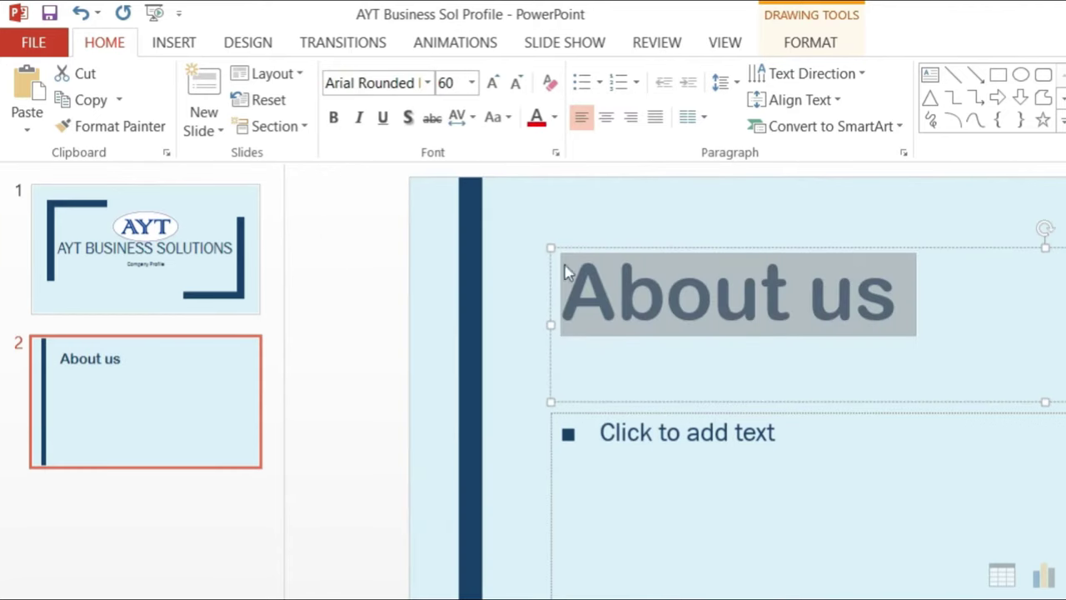
click(427, 83)
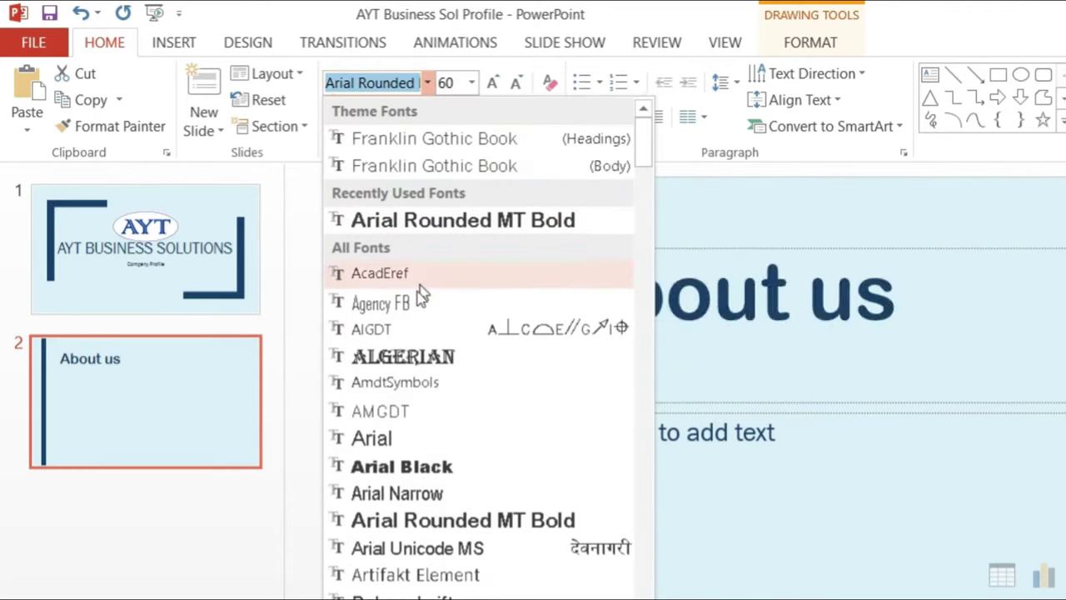
click(429, 356)
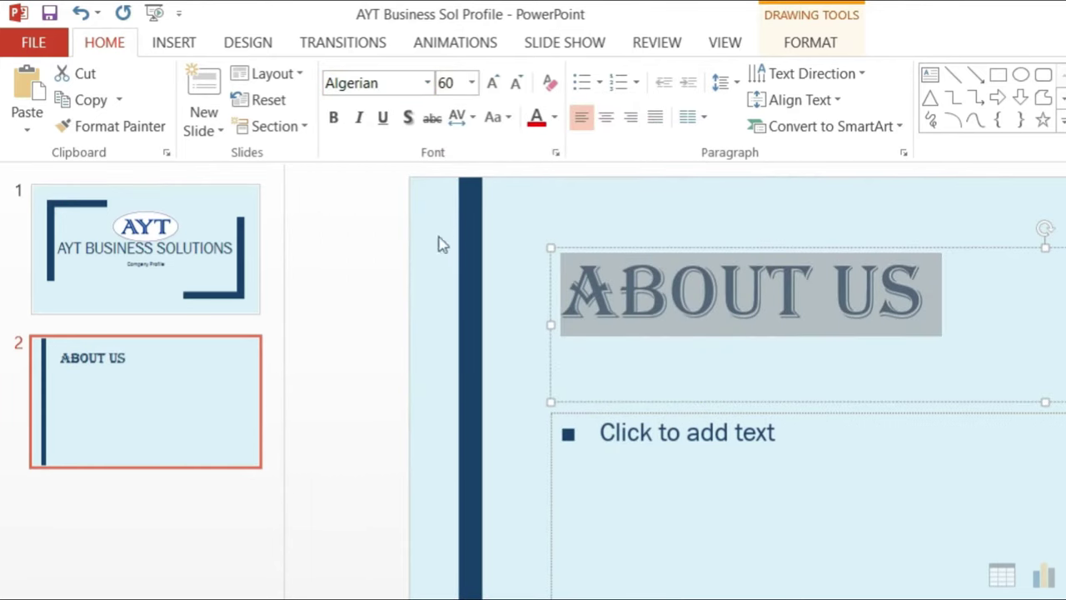
click(427, 82)
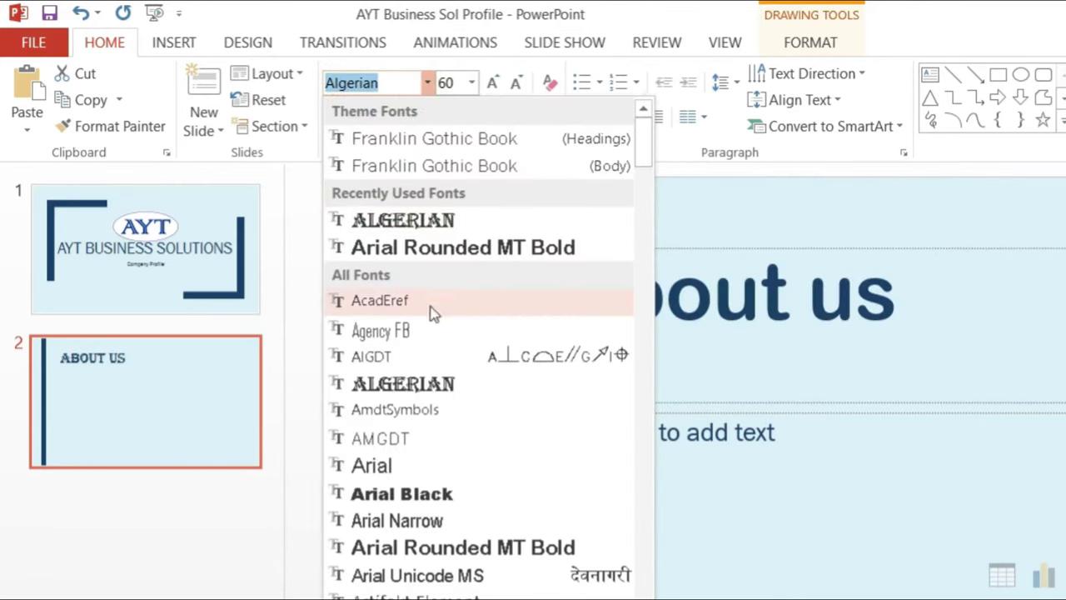
click(392, 494)
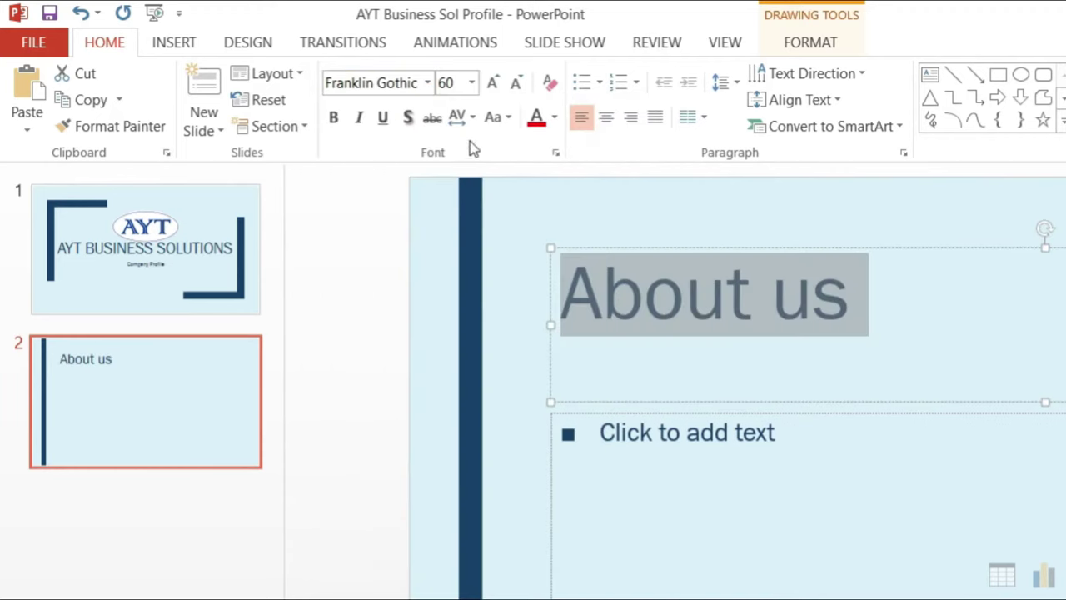
click(428, 84)
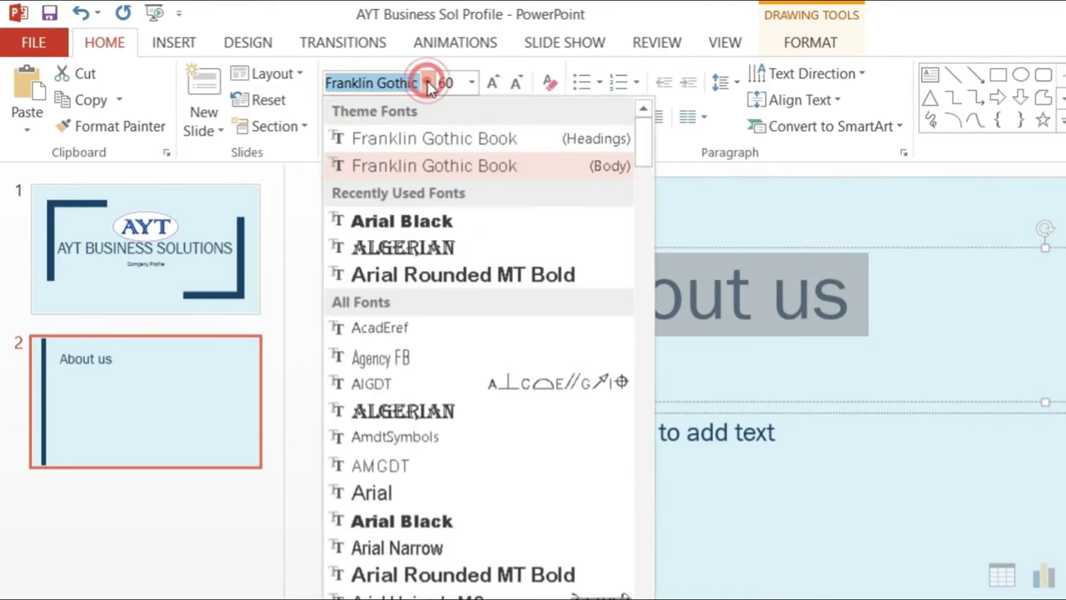
click(437, 164)
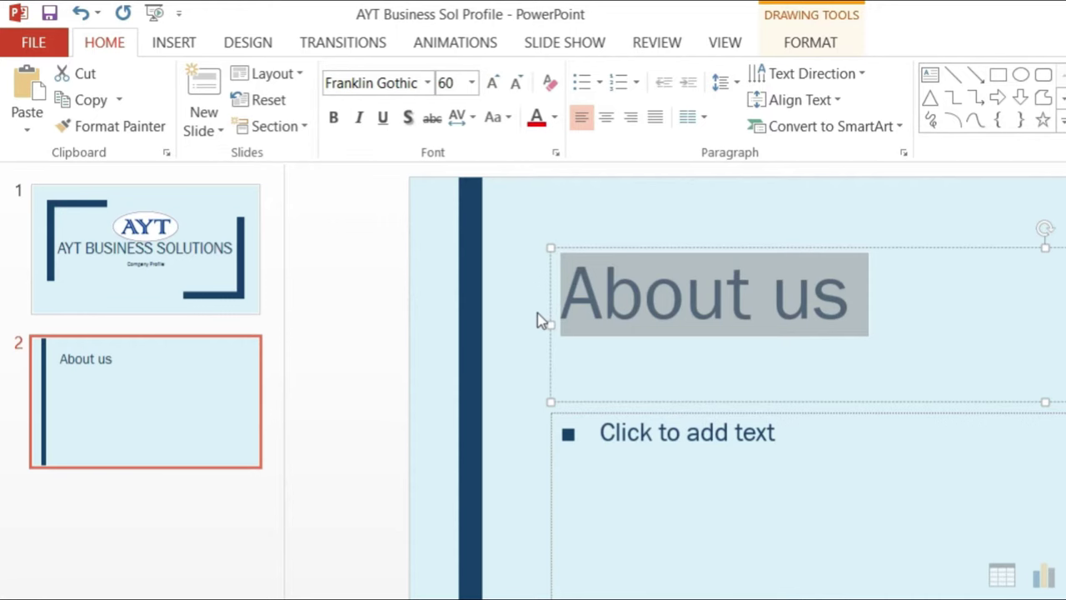
Compare the case options, then set the title to UPPERCASE, reading ABOUT US.
click(502, 123)
click(529, 202)
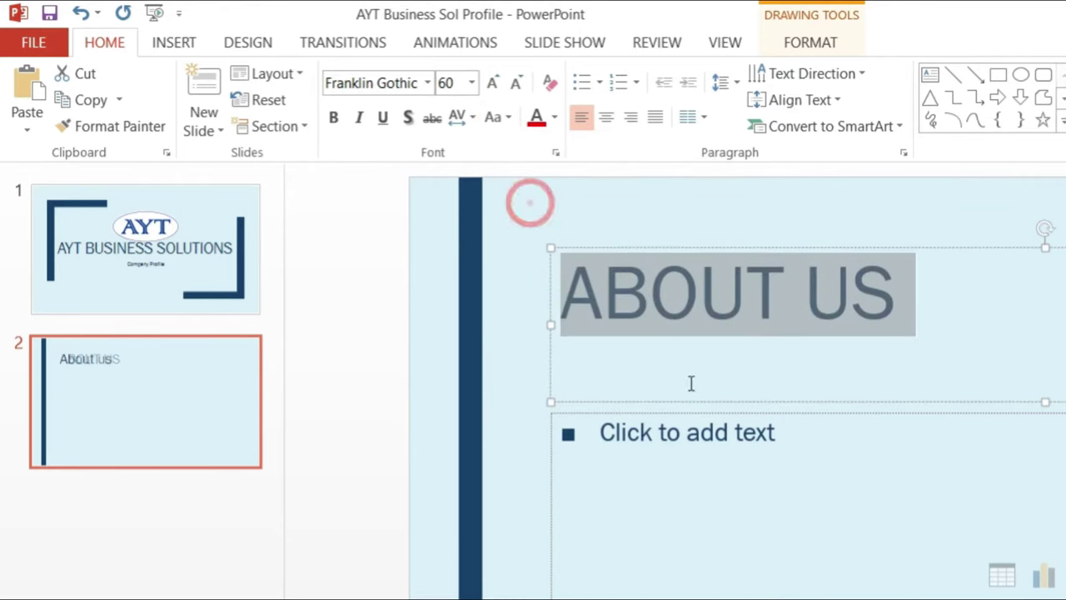
click(499, 118)
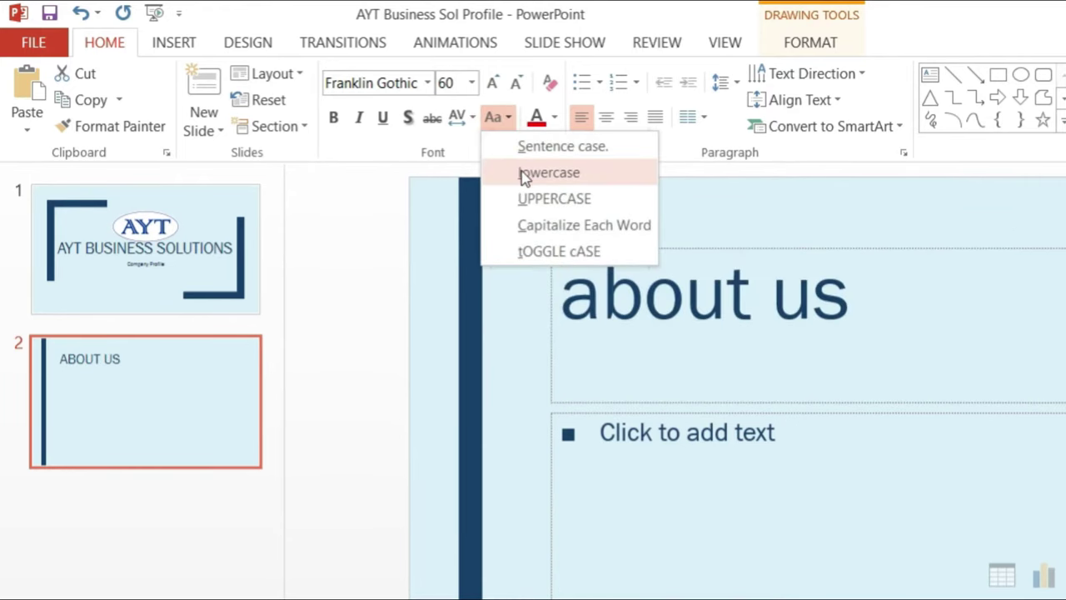
click(525, 175)
click(506, 119)
click(515, 146)
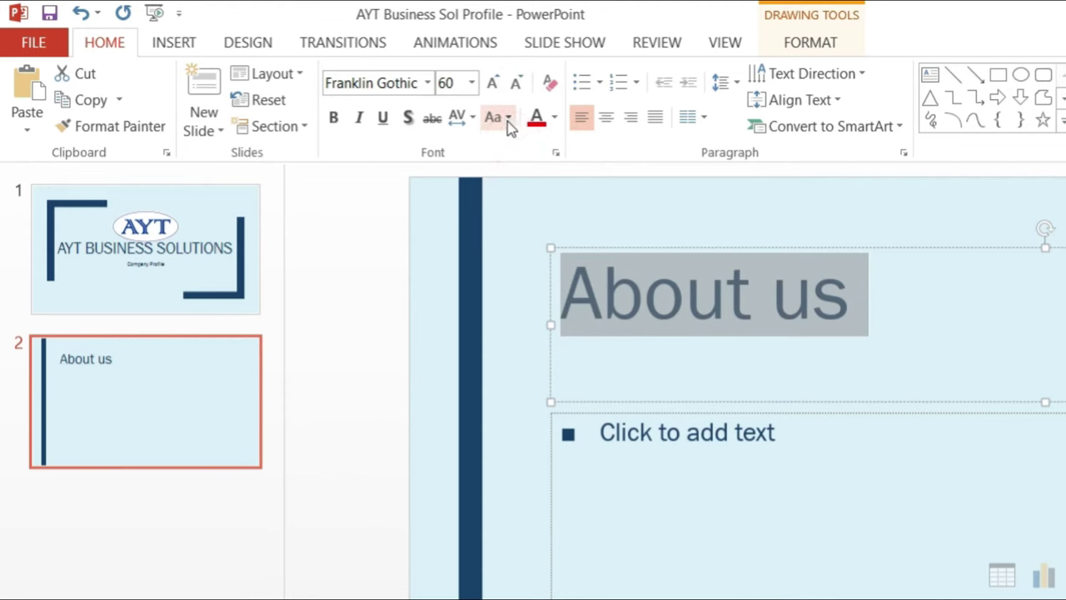
click(508, 122)
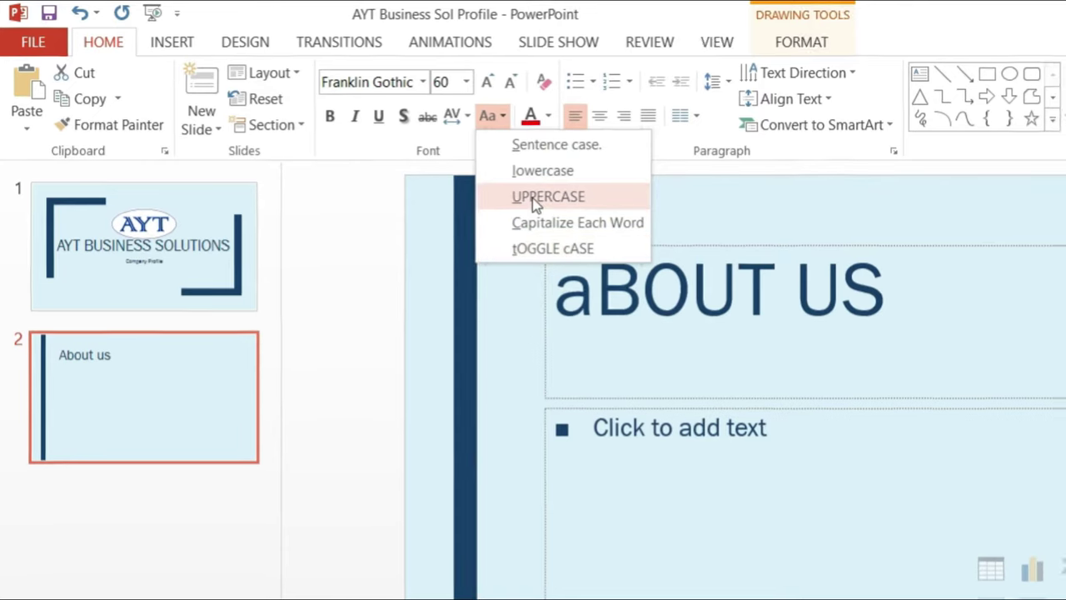
click(535, 200)
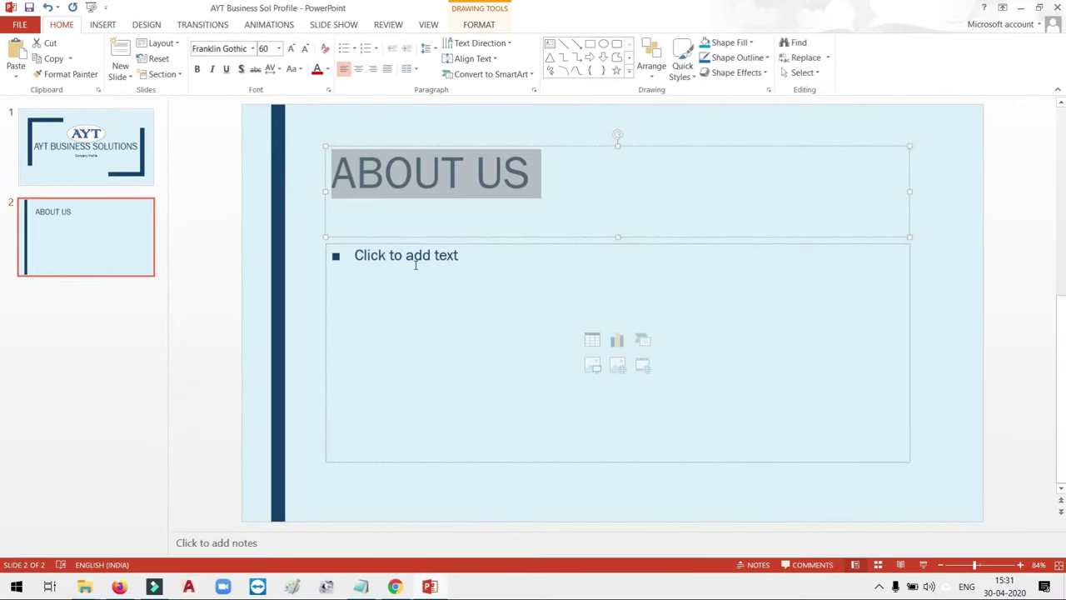
Paste the four About us paragraphs into the body and move the box under the title.
click(415, 265)
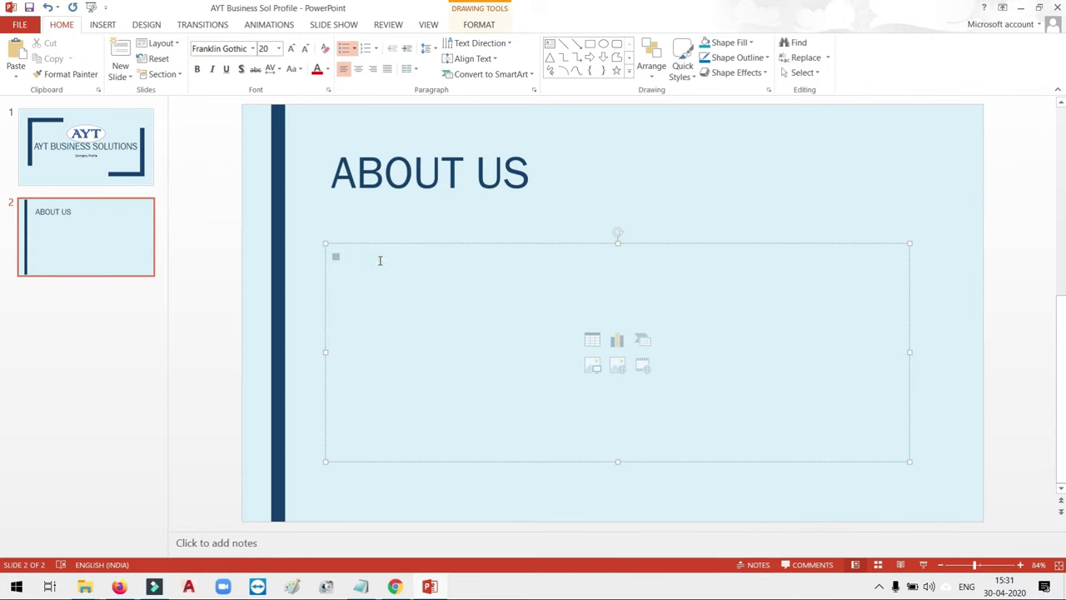
text(AYT Business Solutions is a leading consultancy organization having specialization in the field of improvements through application of Lean Manufacturing Tools & Techniques. We are engaged in the field of Consulting and Training since Year 2013. Our Goal is to provide the coaching to the organizations to achieve their business goals through – QCD Methodology (Quality Improvement, Manufacturing Cost Reductions & On Time Deliveries). Our consultants are having Expertise in implementation Lean in different areas such as Production, Maintenance, Materials Management, Supply Chain Management, Vendor up Gradation, Quality Control And Project Management.)
drag(427, 244, 425, 205)
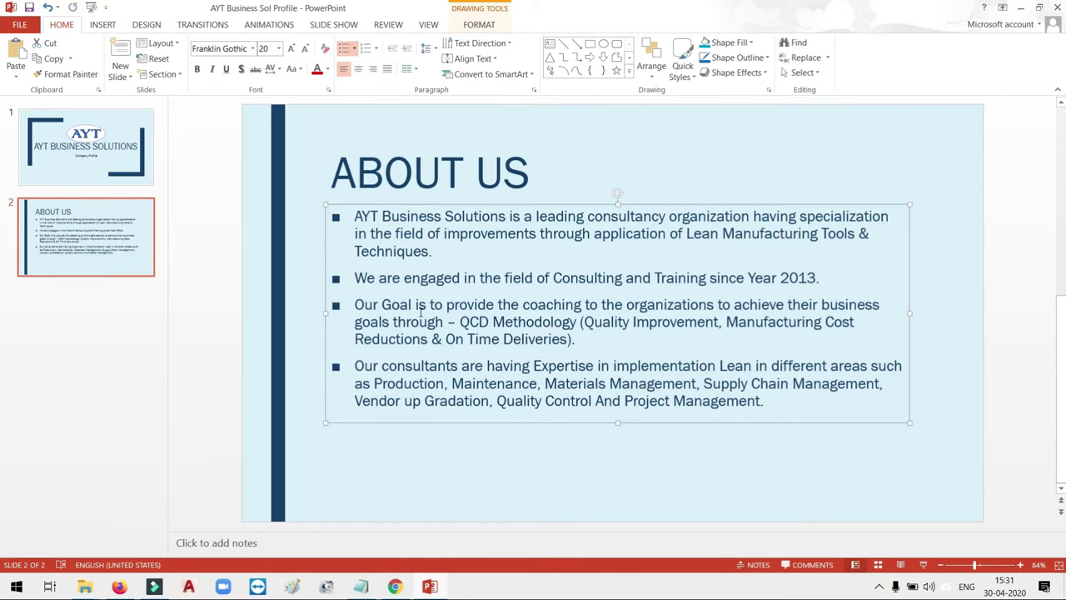
Set the bullet text to 1.5 line spacing and stretch the box toward the slide bottom.
click(317, 69)
key(ctrl+z)
click(428, 48)
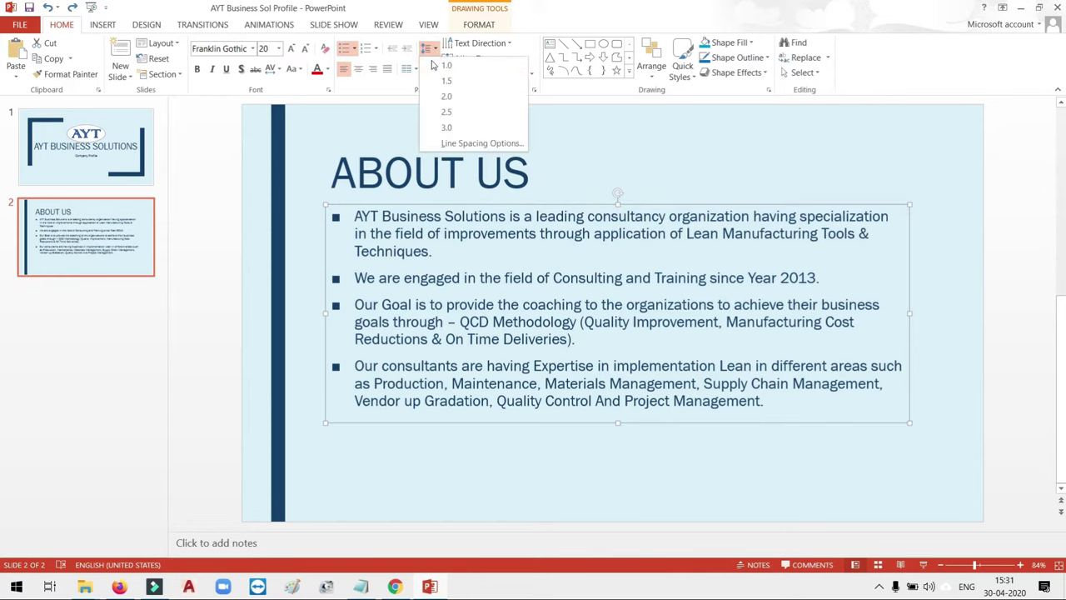
click(443, 82)
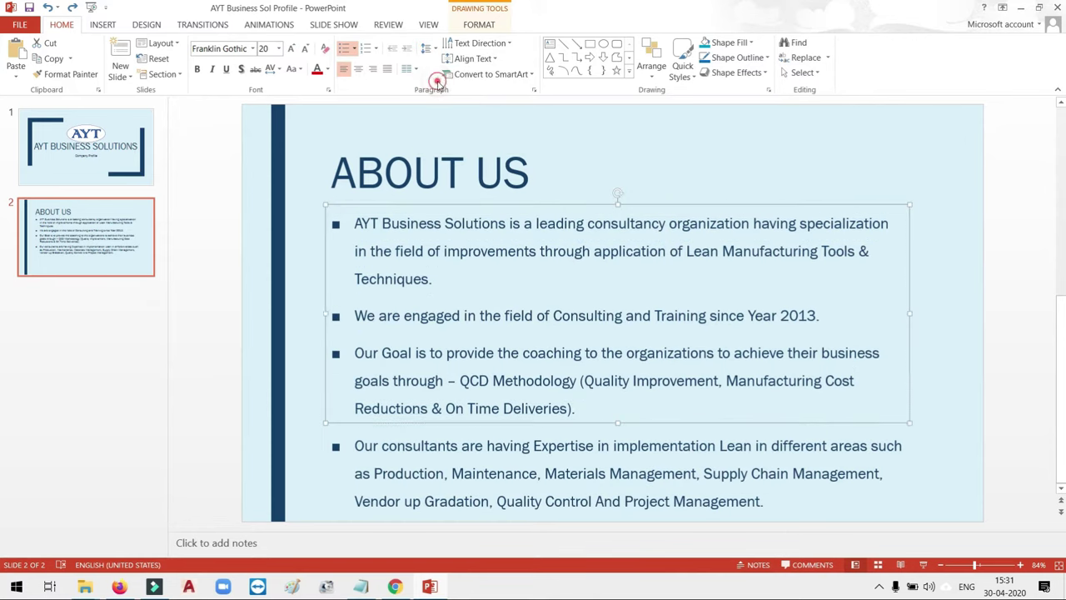
drag(617, 425, 631, 510)
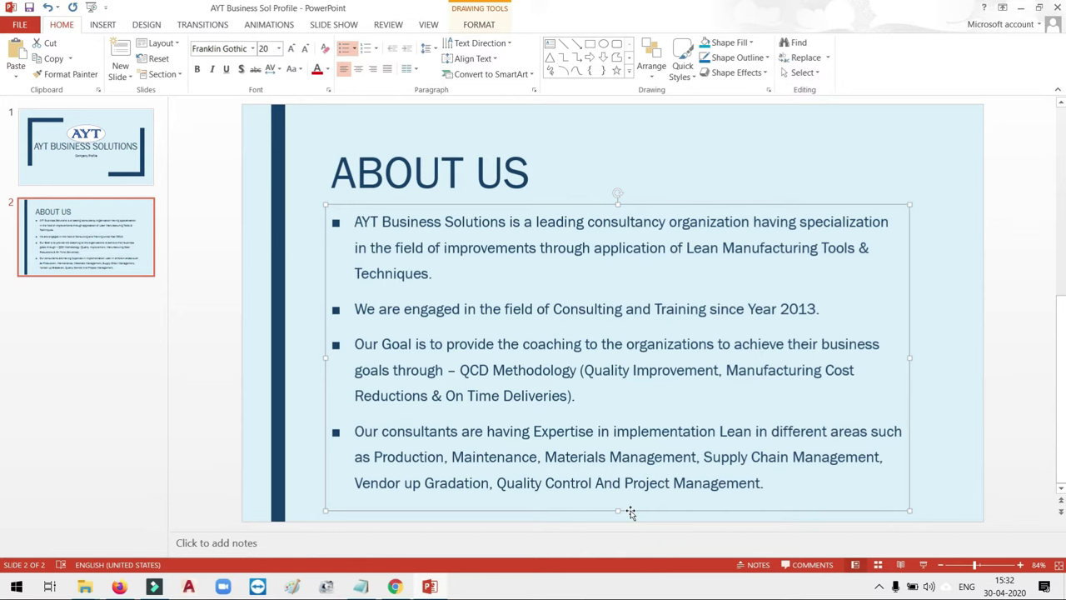
Add a new slide after slide 2 and duplicate slide 2 as slide 3.
click(105, 247)
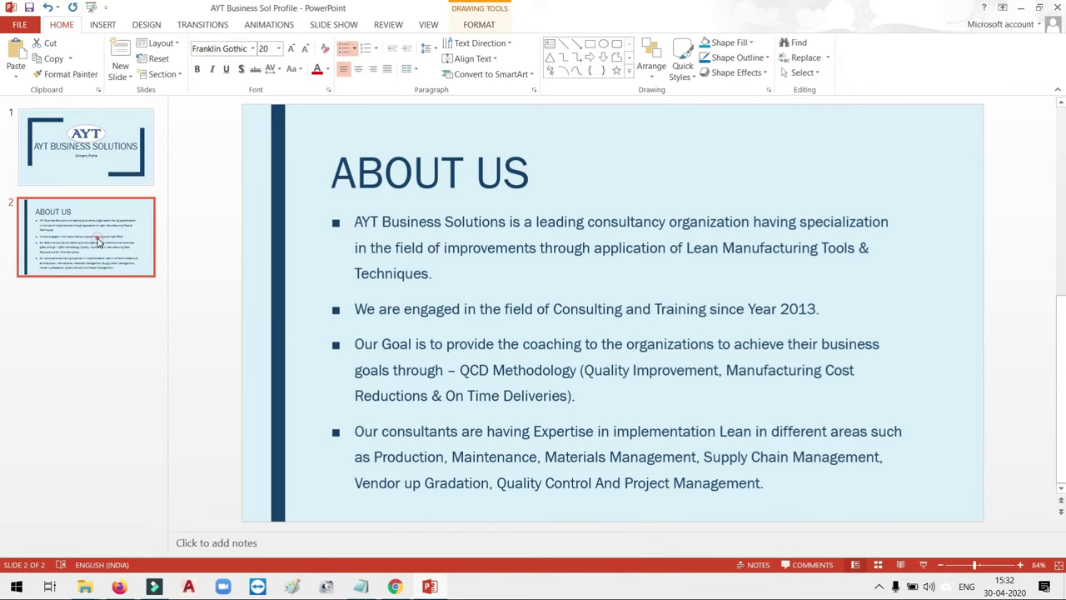
right_click(100, 242)
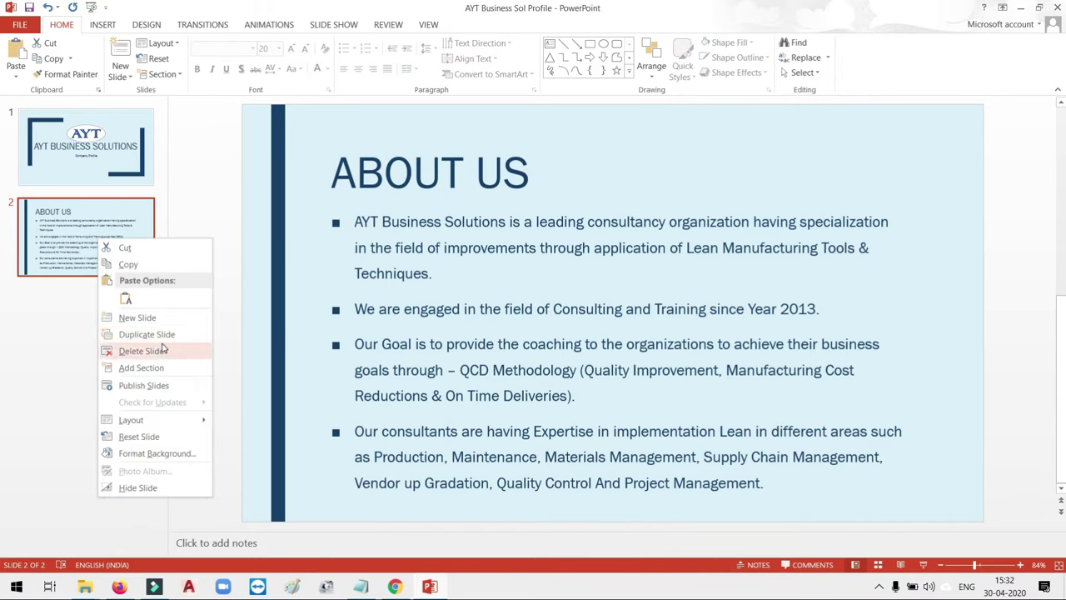
click(163, 322)
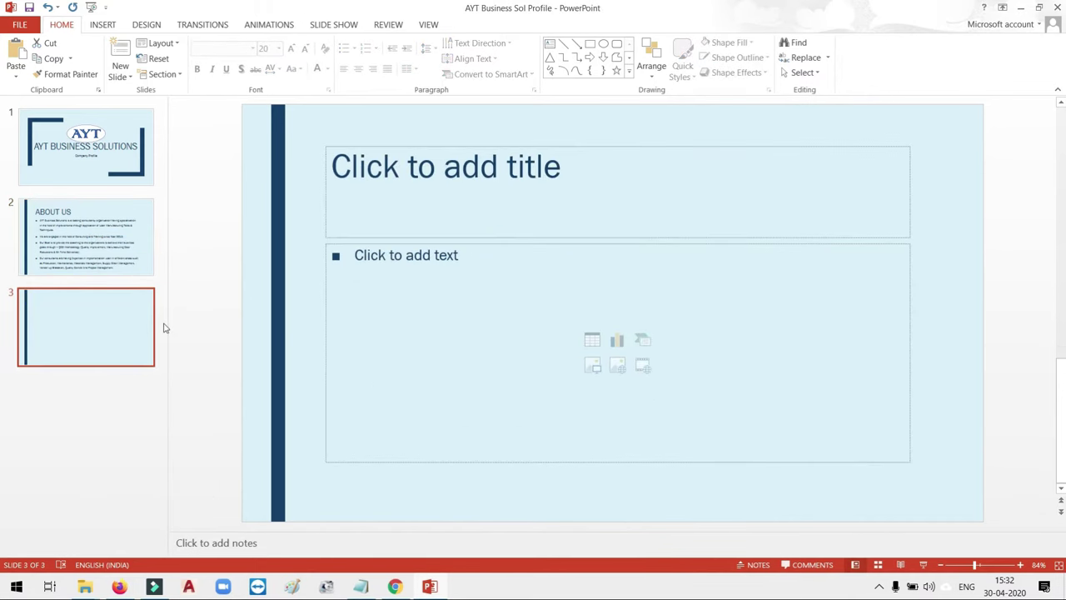
click(95, 231)
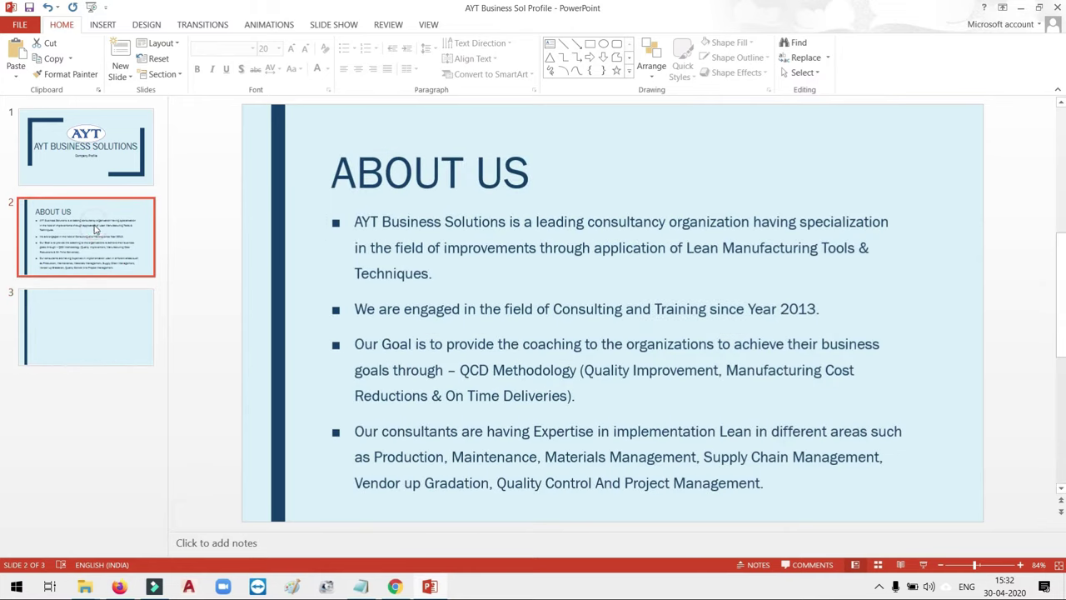
right_click(92, 235)
click(137, 328)
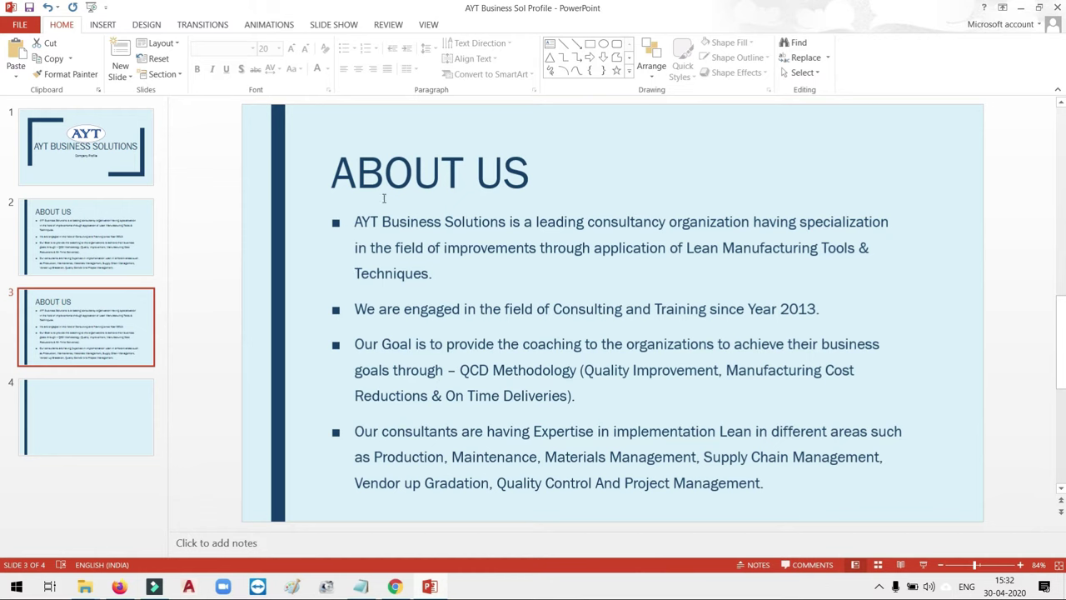
Retitle the duplicated slide 'our services' and change it to UPPERCASE, OUR SERVICES.
click(386, 185)
drag(558, 185, 371, 195)
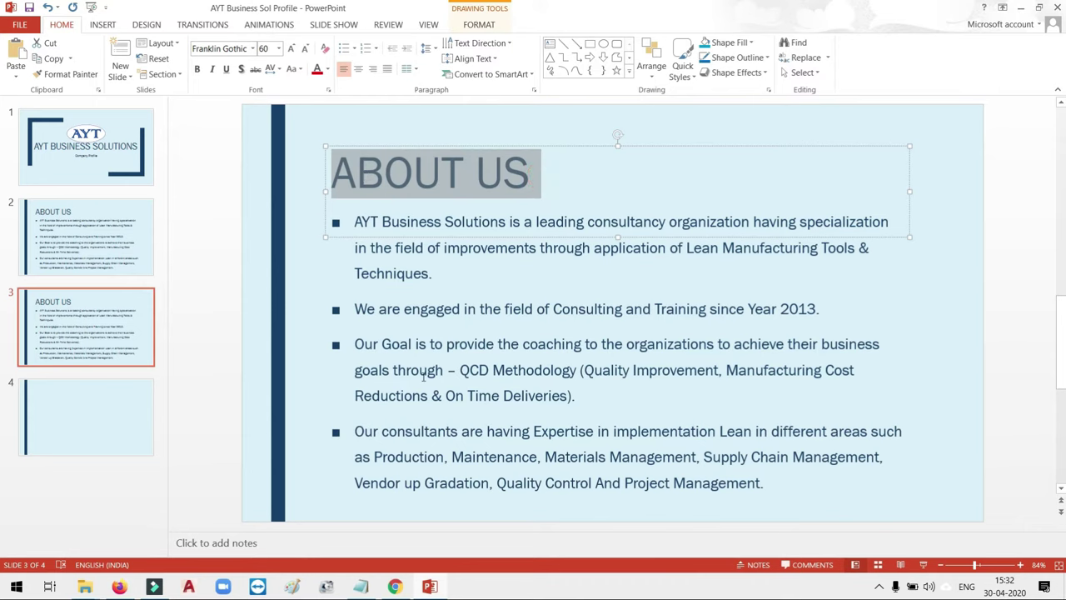
text(our services)
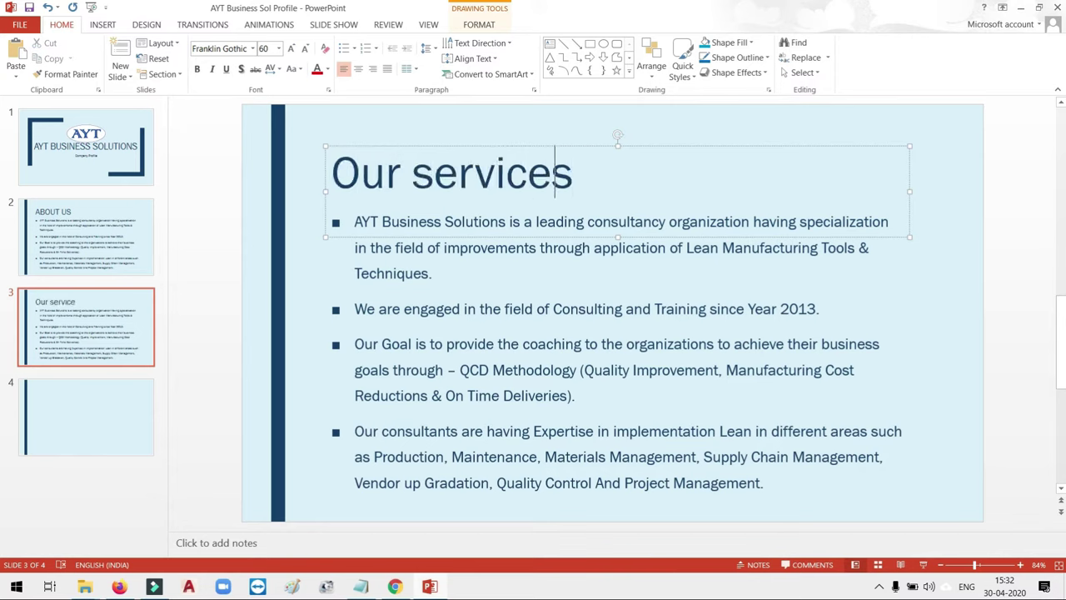
click(350, 171)
click(352, 143)
click(291, 69)
click(327, 117)
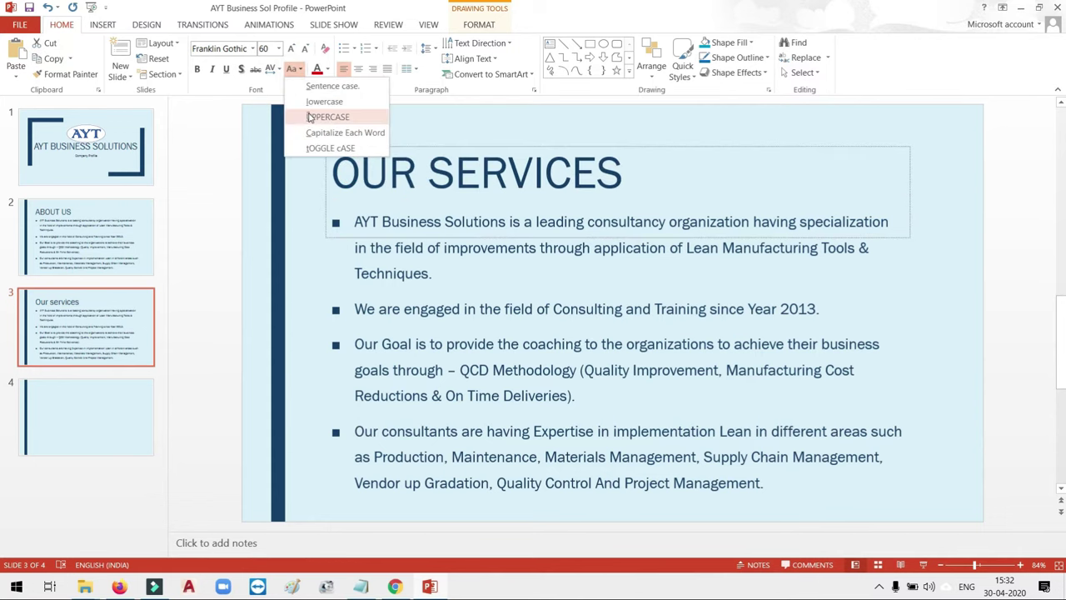
click(291, 172)
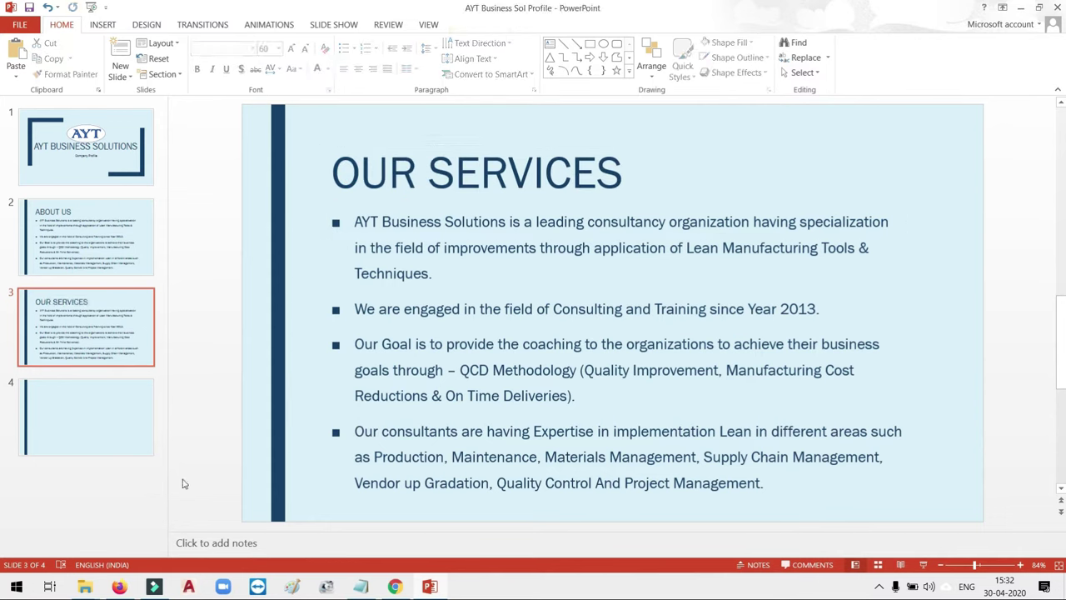
Replace the copied bullets with the six pasted service lines.
click(662, 432)
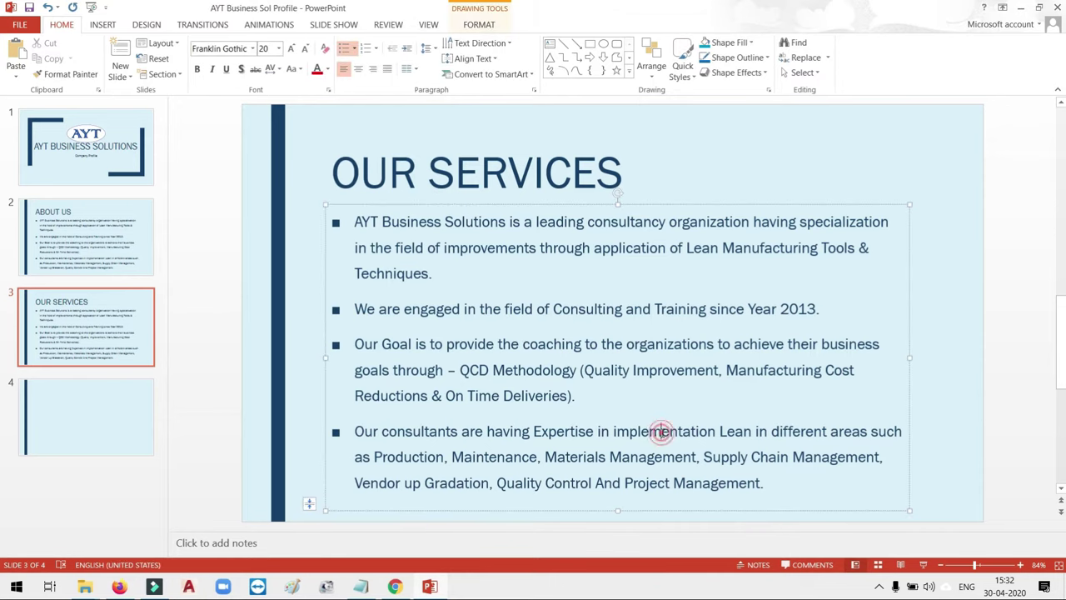
drag(775, 487, 307, 237)
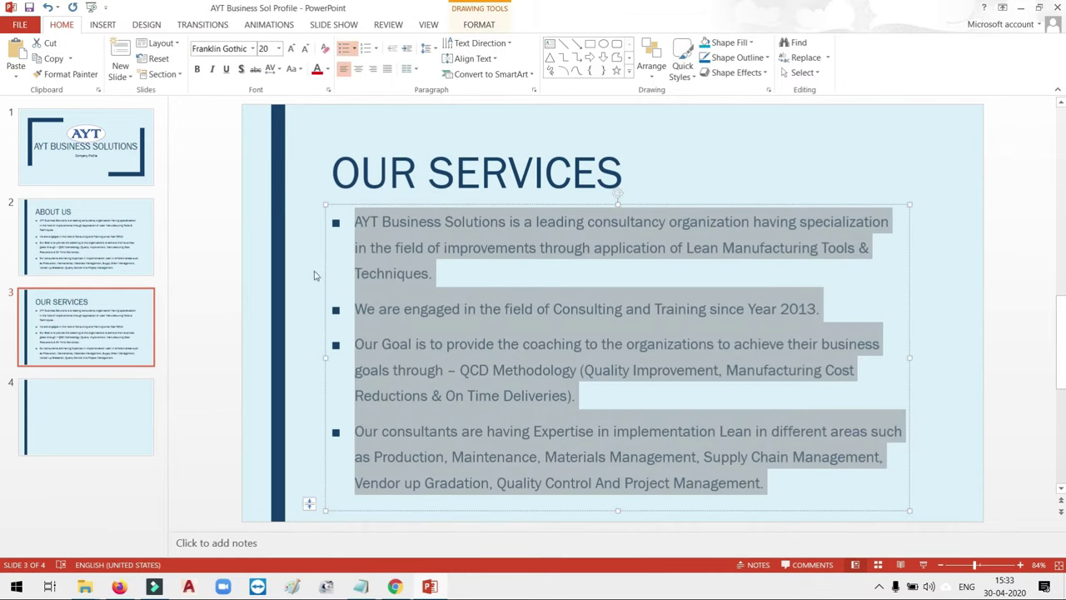
key(Delete)
click(302, 301)
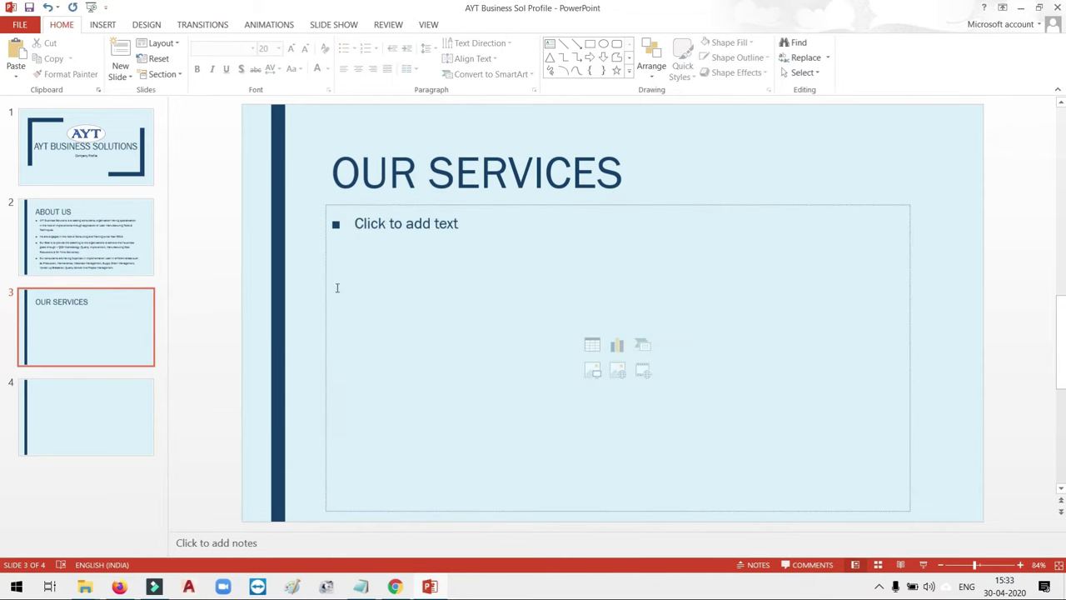
click(418, 220)
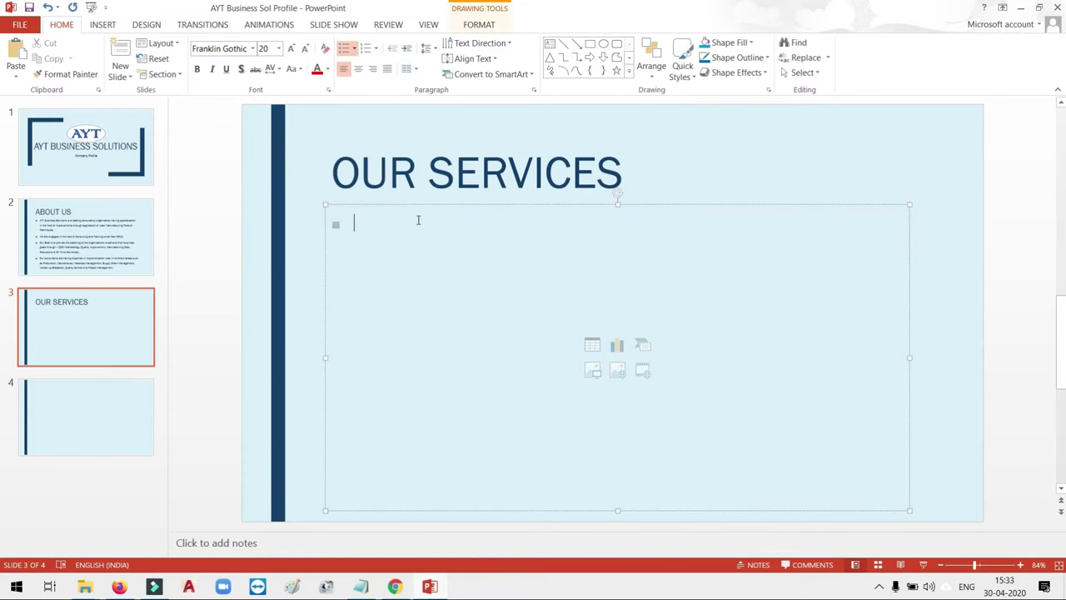
text(Lean Manufacturing Tools & Techniques Training Quality & Productivity Improvements Projects Employees Skill Upgradations Trainings Process Mapping & Improvements Layout Setups & Re-Design Customer Audits Preparations)
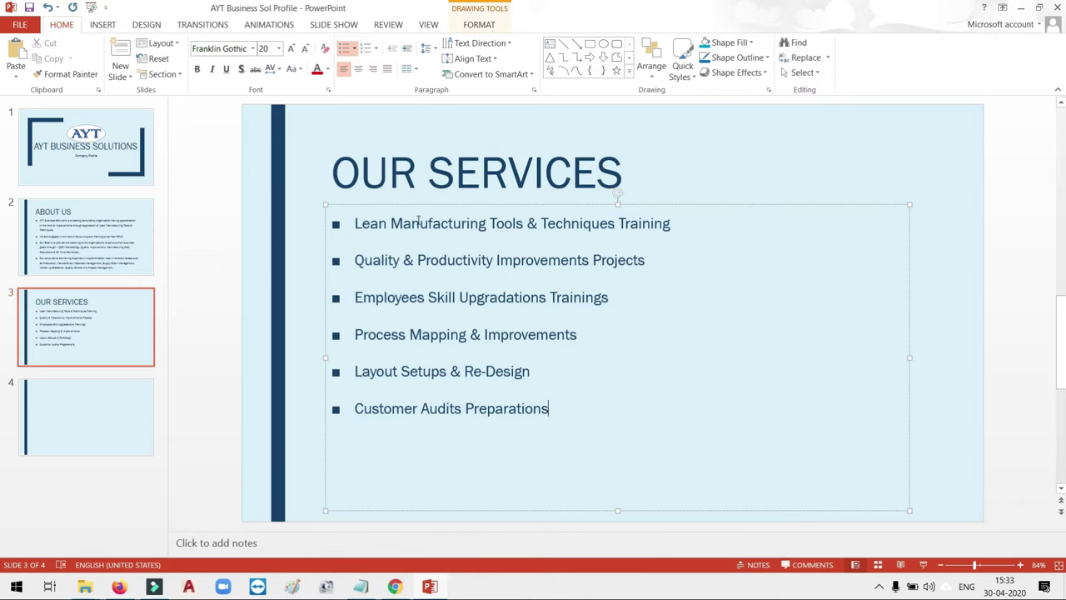
click(102, 27)
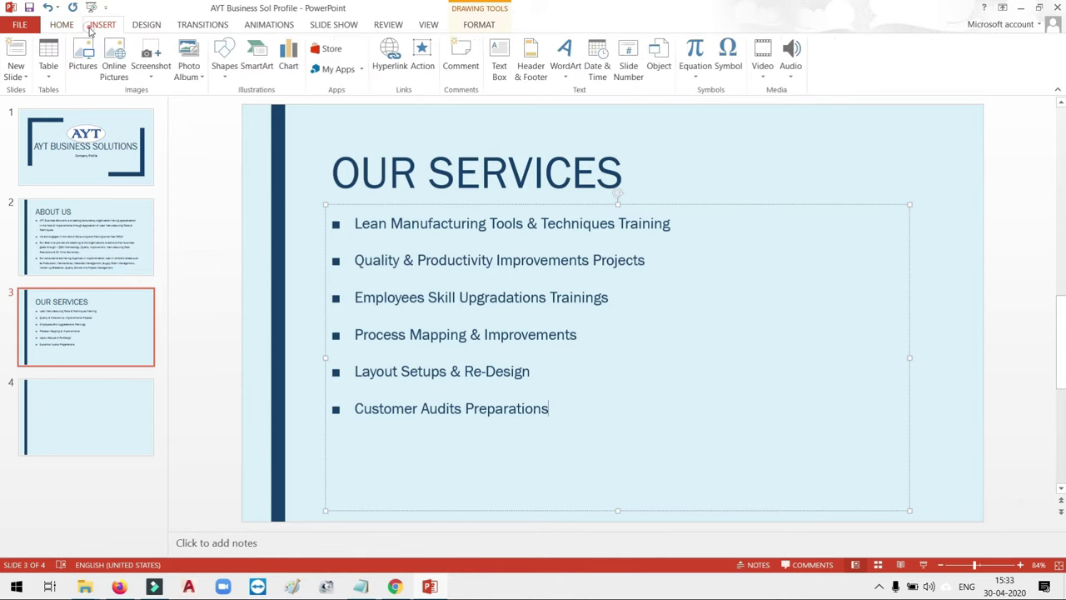
Insert a Continuous Picture List SmartArt and move it toward the slide's right side.
click(266, 56)
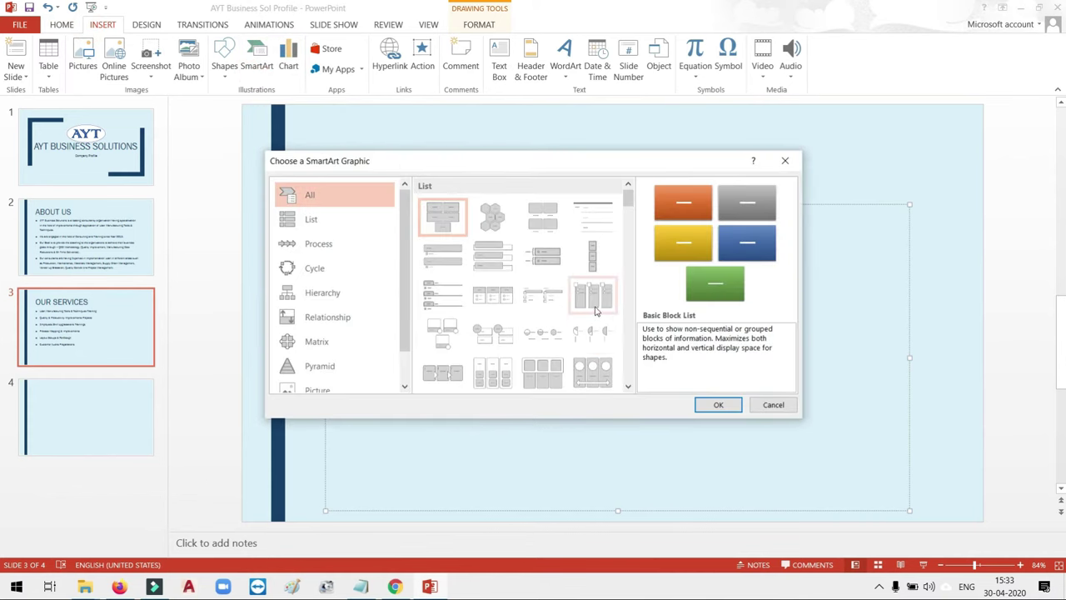
click(592, 370)
click(718, 404)
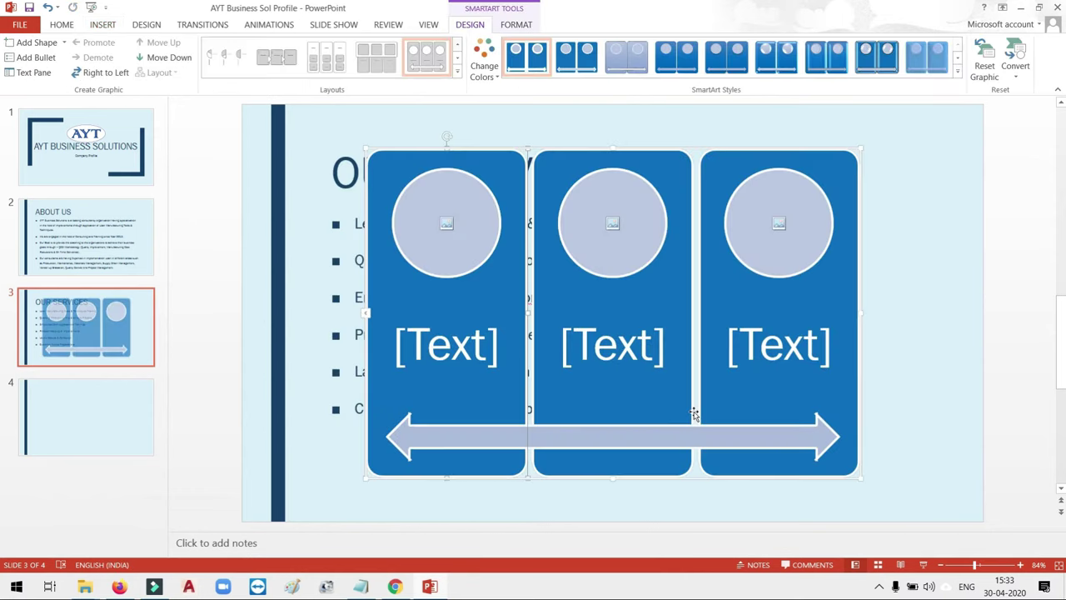
drag(633, 148, 822, 157)
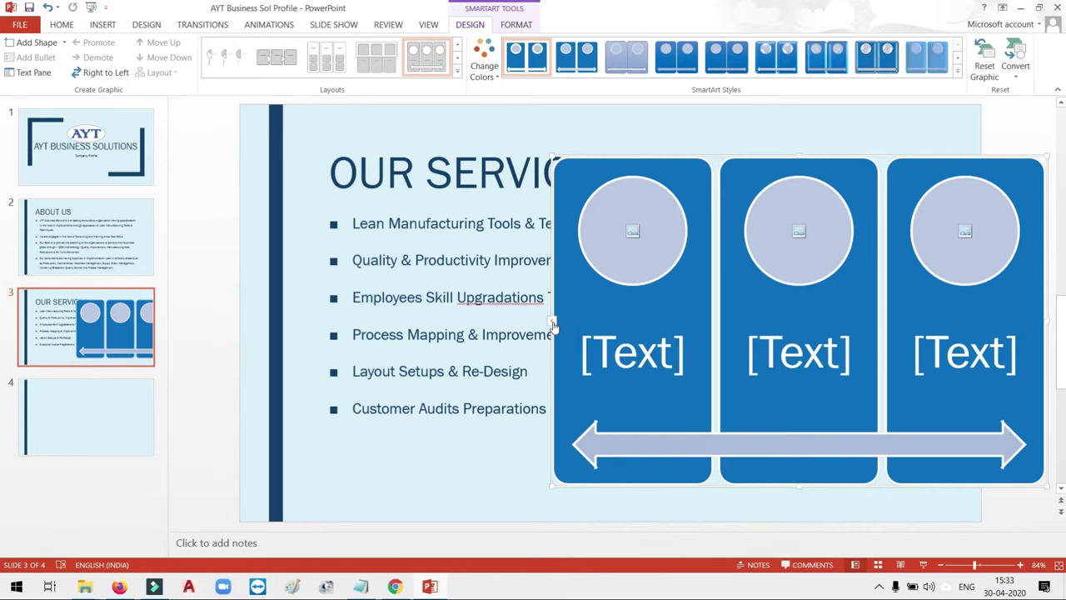
Paste the service items into the SmartArt text pane and delete the empty bullets, leaving six.
click(551, 321)
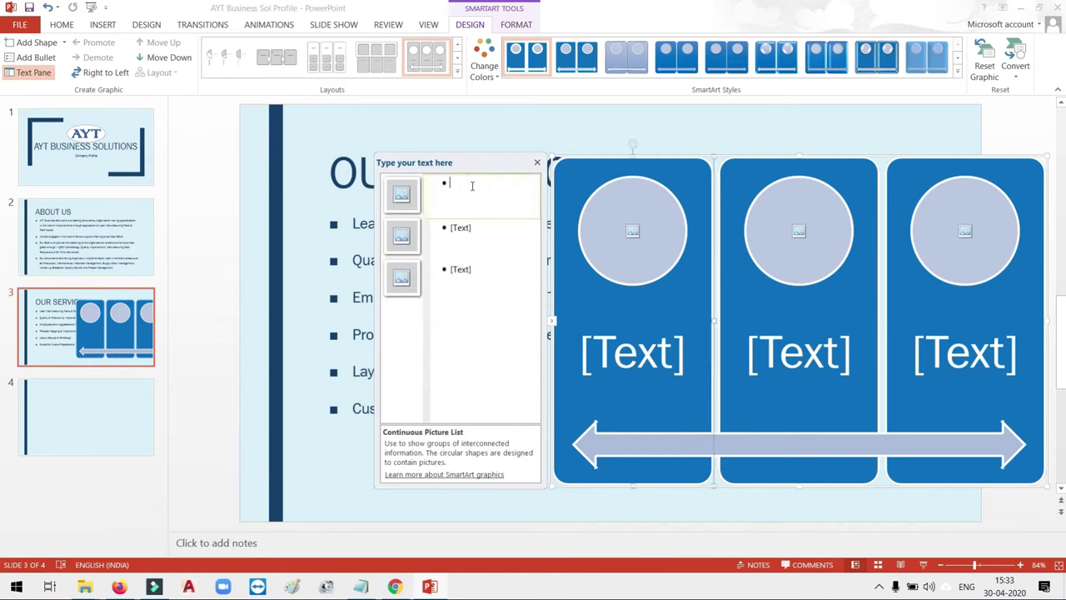
text(Lean Manufacturing Tools & Techniques Training Quality & Productivity Improvements Projects Employees Skill Upgradations Trainings Process Mapping & Improvements Layout Setups & Re-Design Customer Audits Preparations)
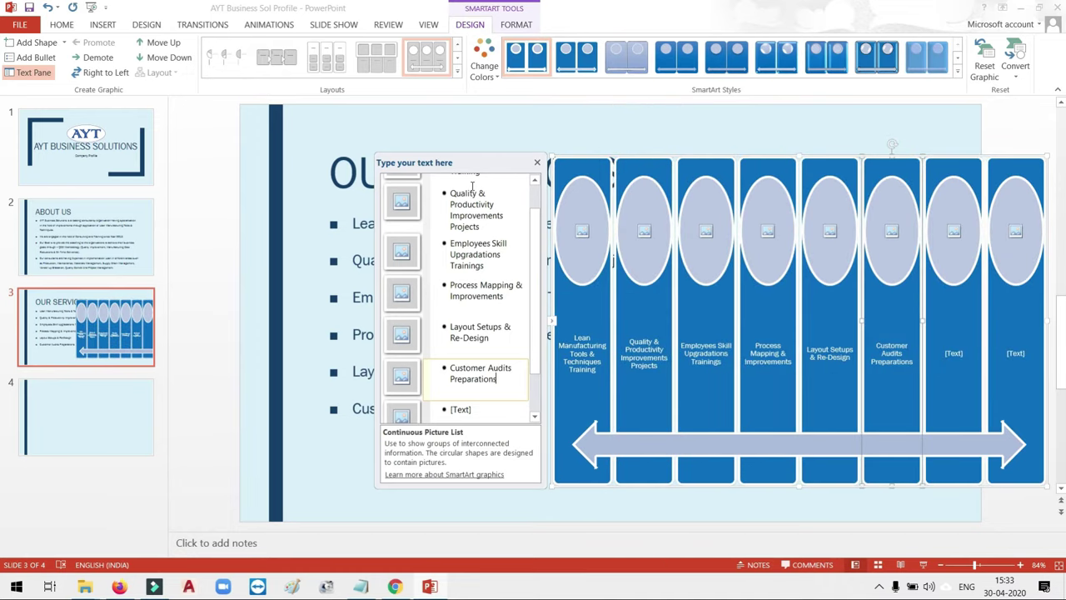
click(488, 413)
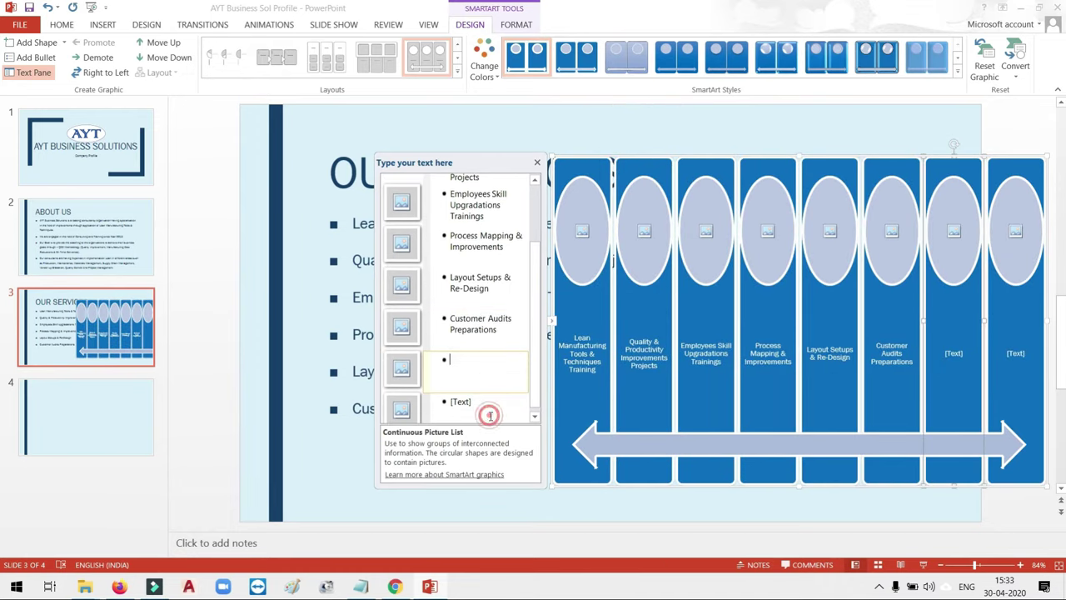
key(BackSpace)
click(491, 413)
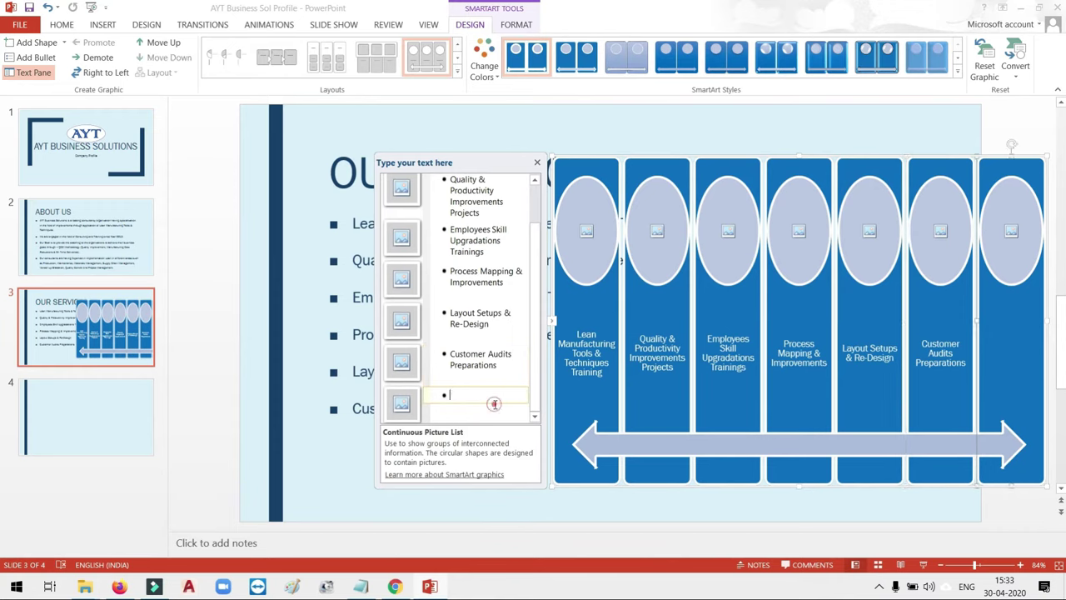
key(BackSpace)
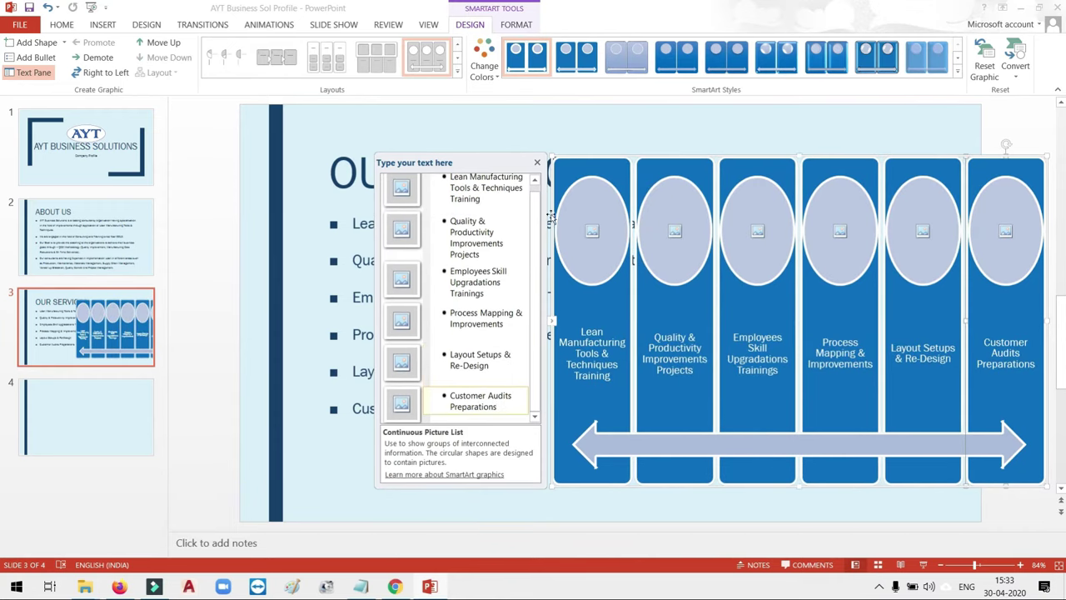
click(537, 163)
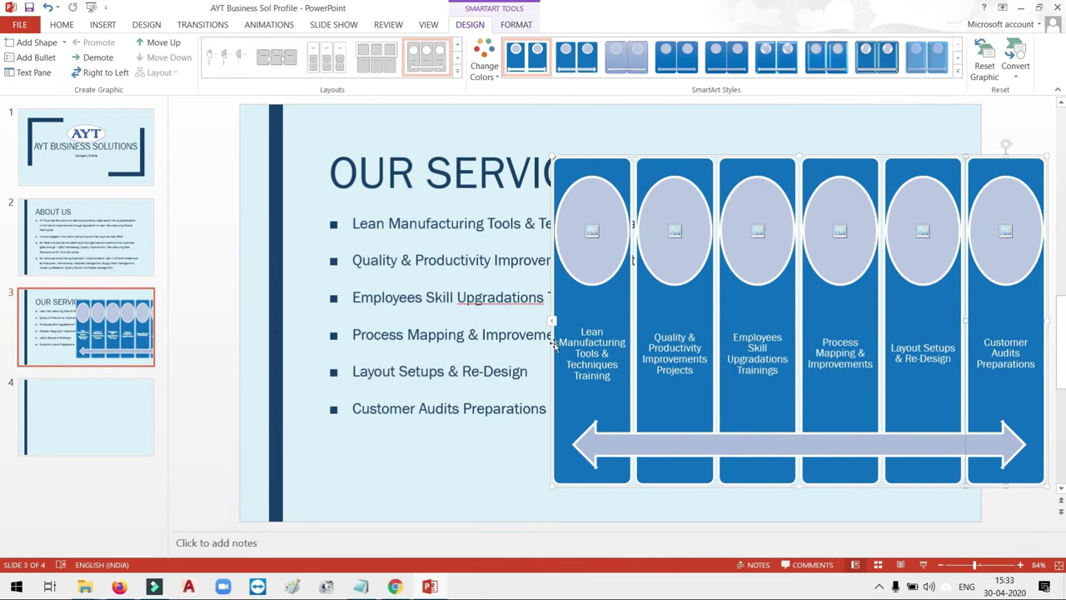
Delete the Quality & Productivity column, then the whole SmartArt, and select the six bullet lines.
drag(783, 158, 738, 188)
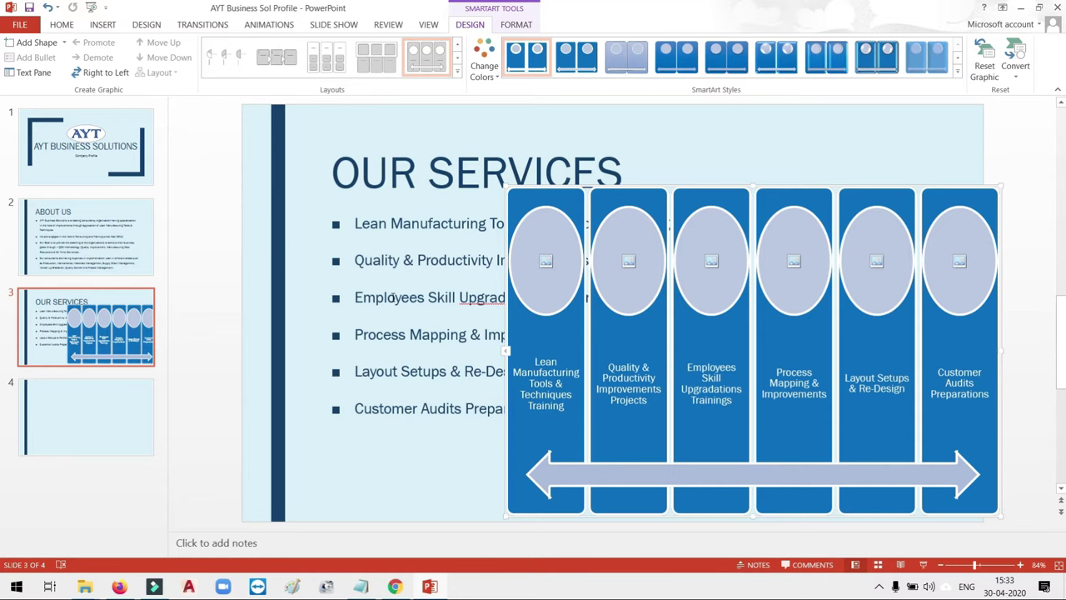
click(657, 188)
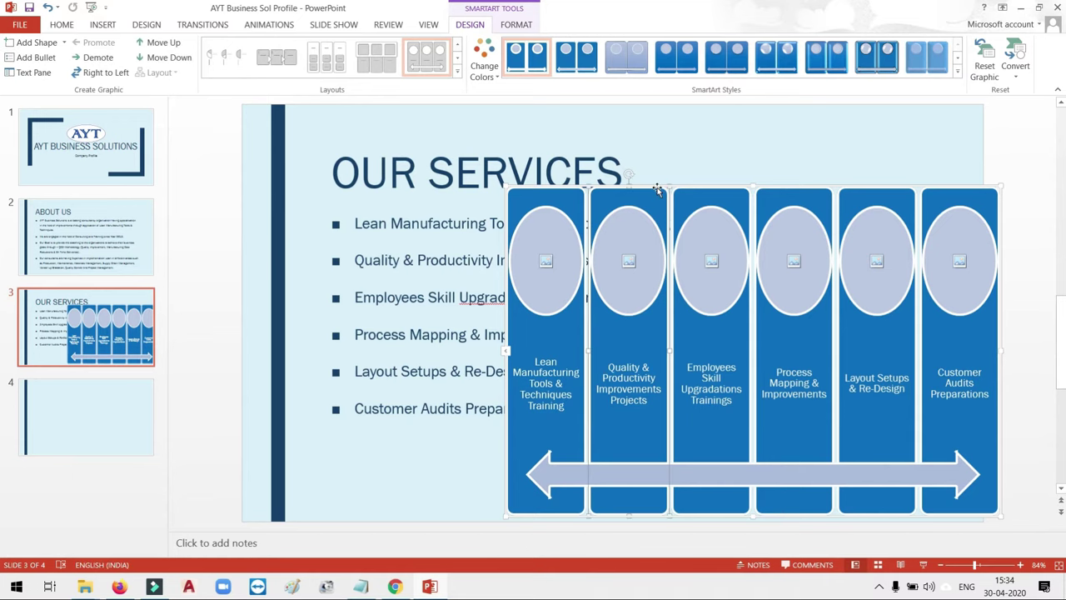
key(Delete)
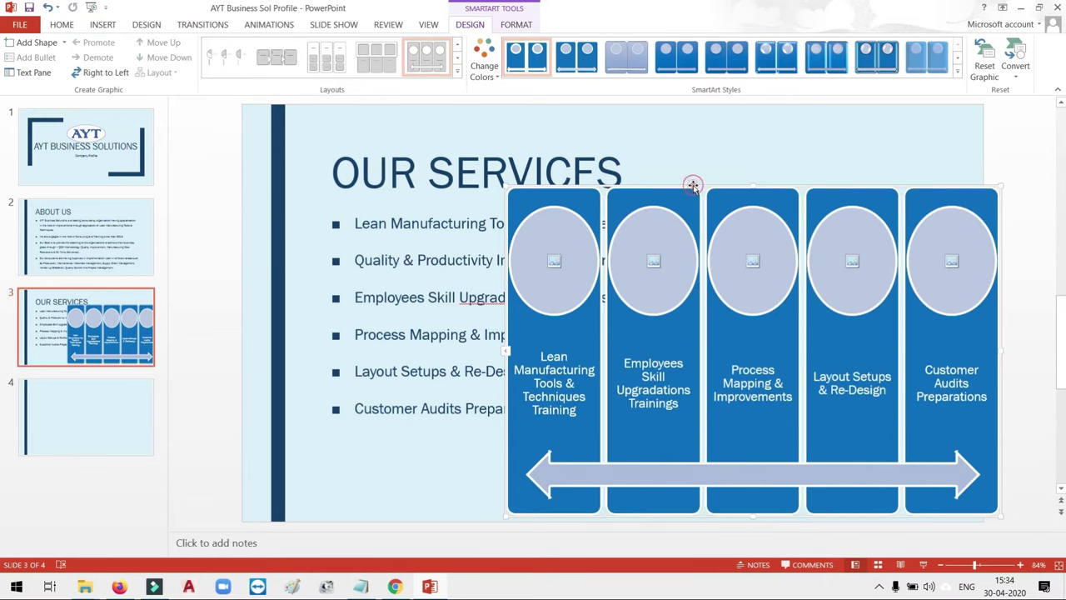
key(Delete)
click(550, 297)
drag(559, 408, 371, 223)
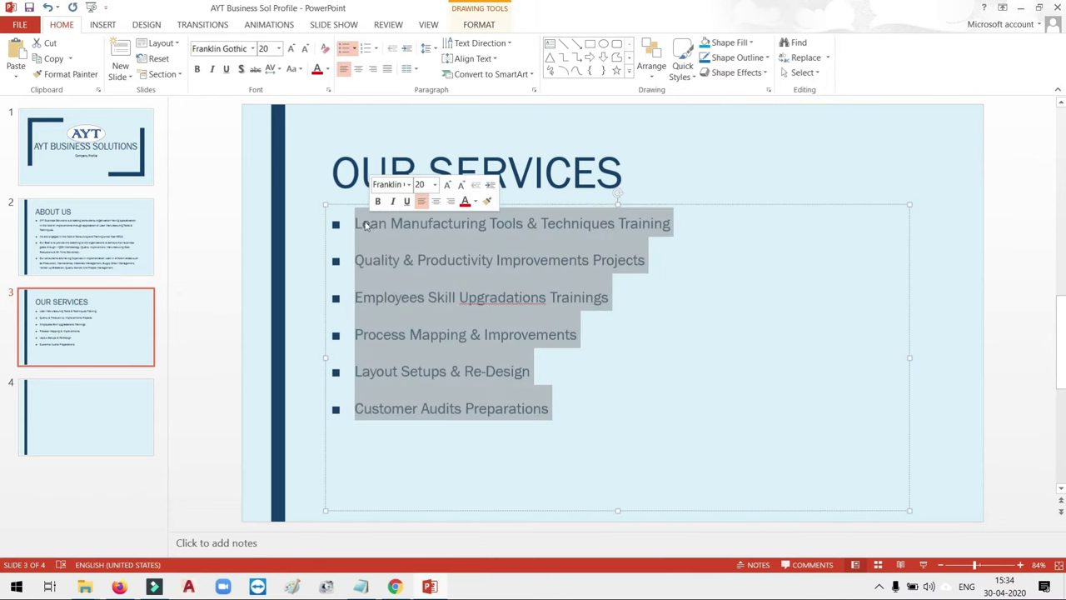
Convert the six selected service bullets into a Continuous Picture List SmartArt with an arrow.
right_click(367, 225)
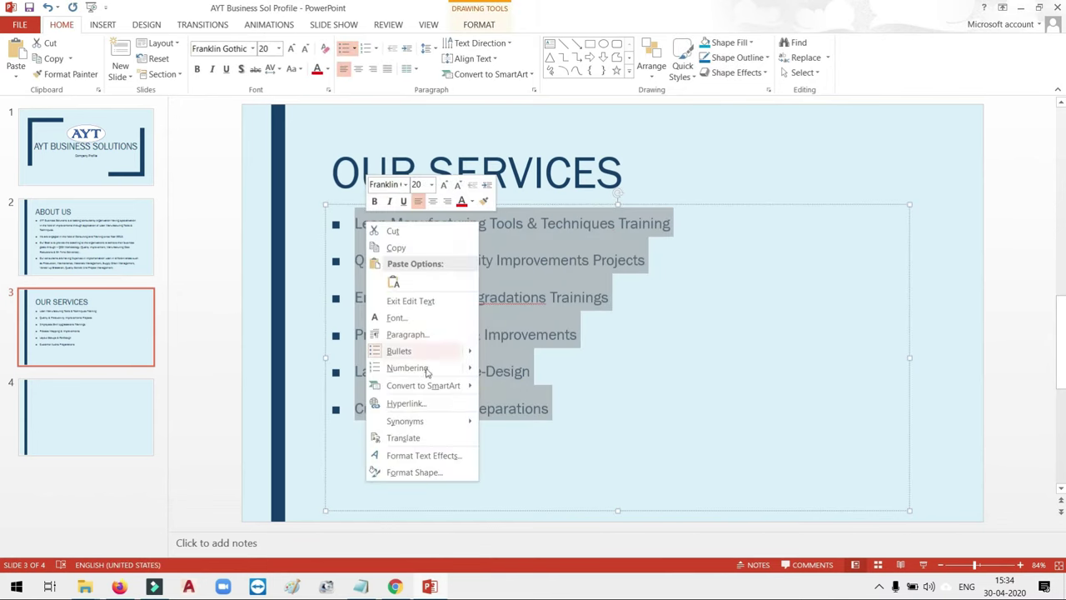
mouse_move(433, 388)
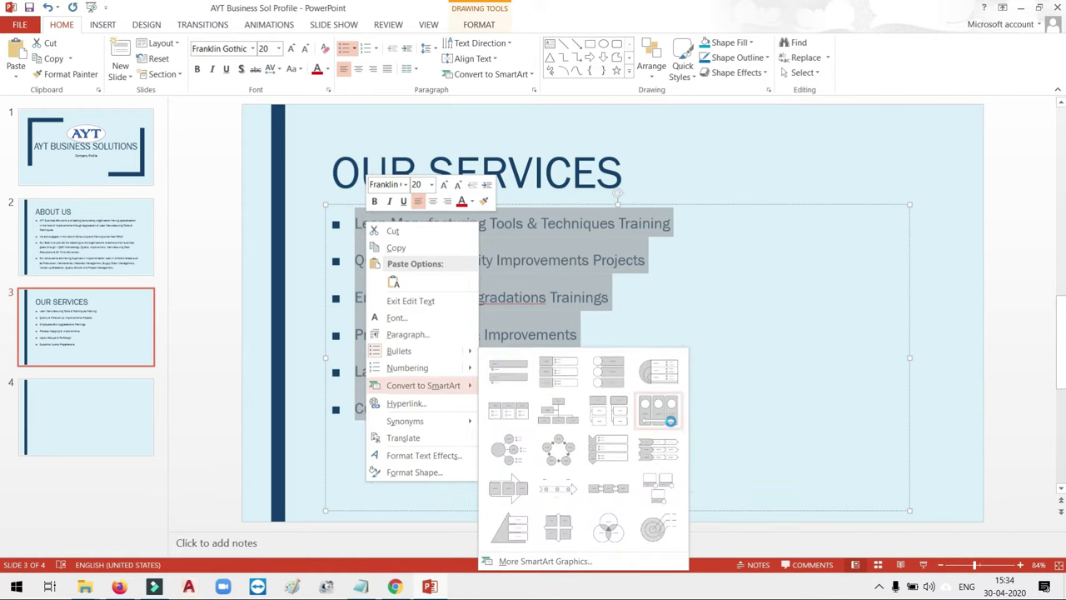
click(670, 420)
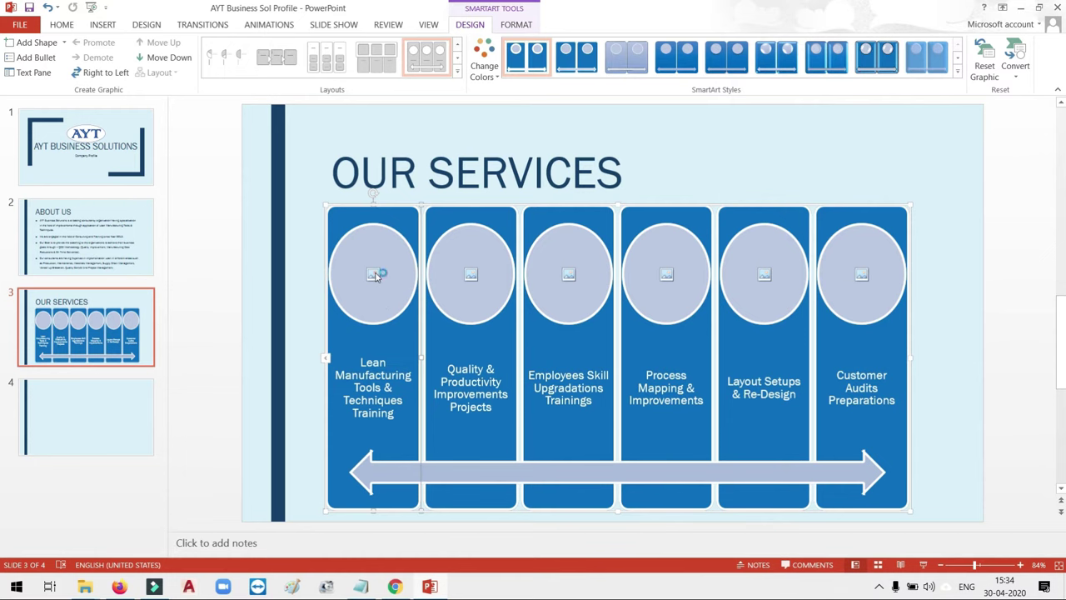
Fill the service circles with images from file, starting with the lean image, then go to slide 4.
click(376, 276)
click(621, 219)
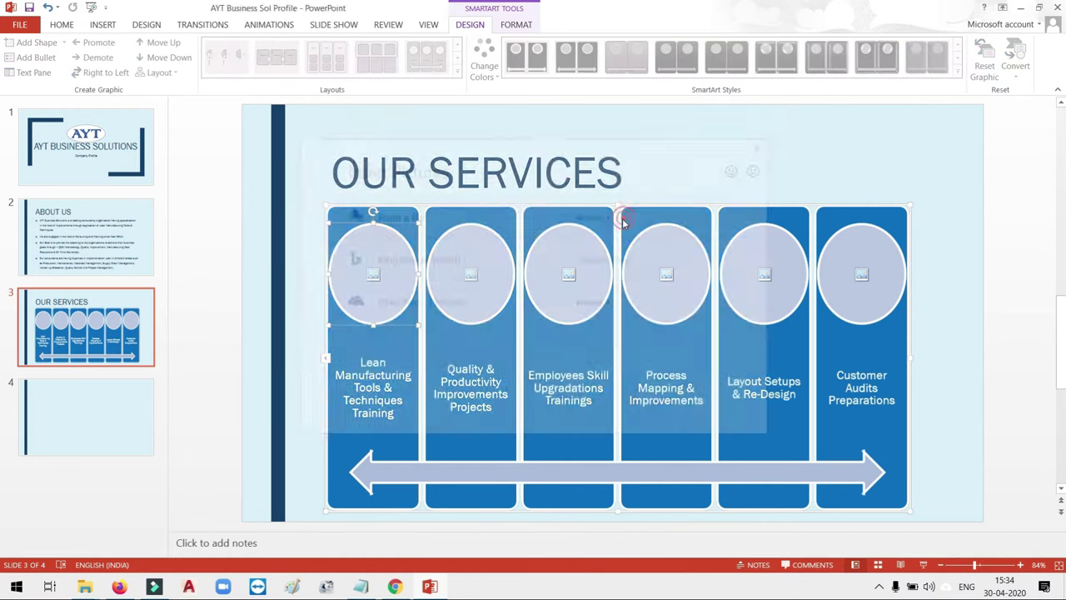
click(479, 237)
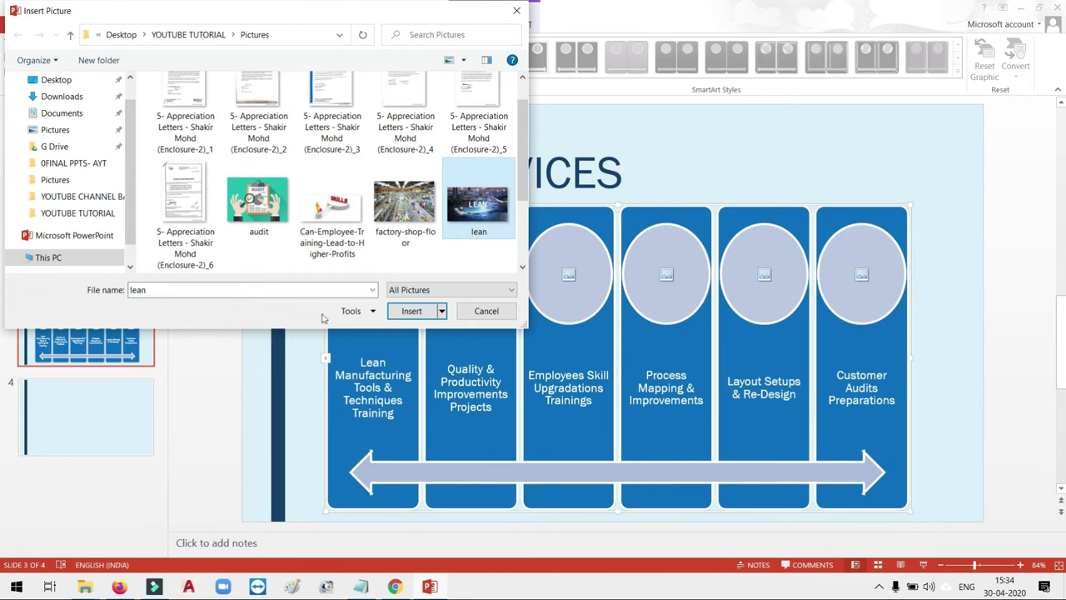
click(412, 311)
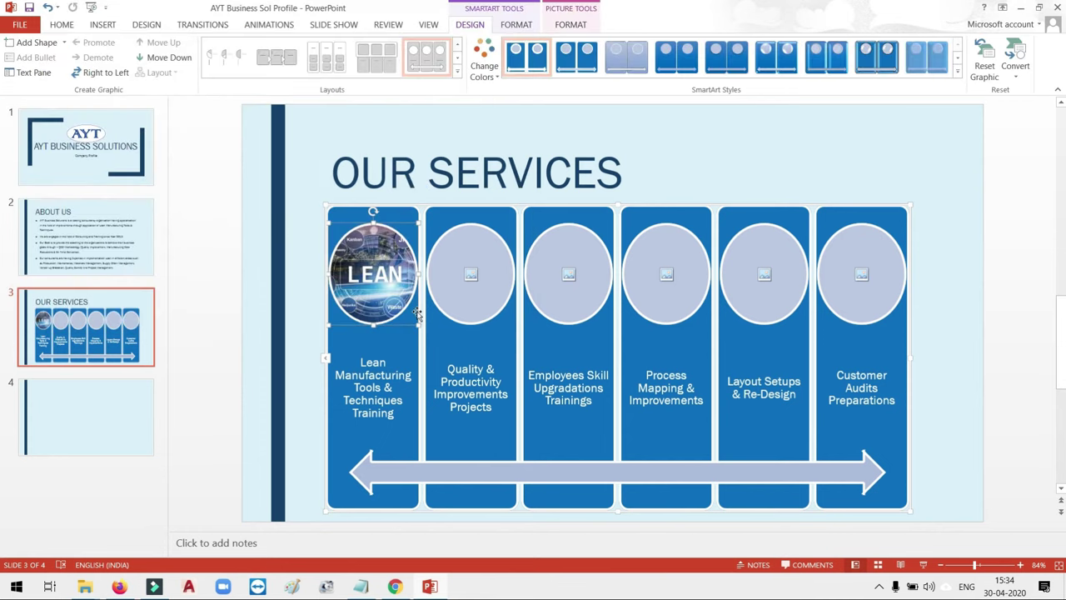
click(473, 273)
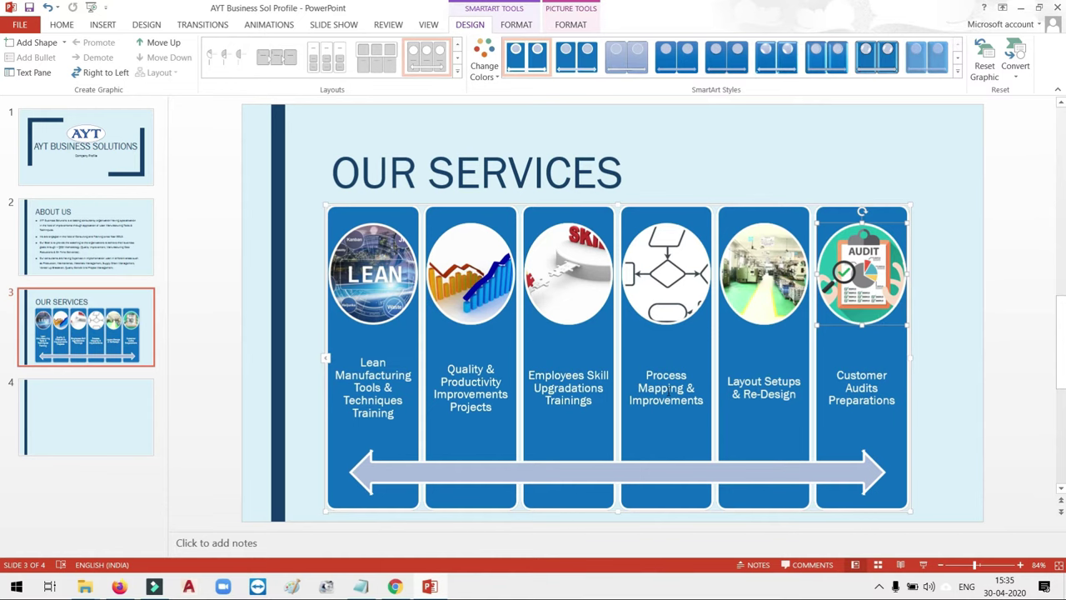
click(141, 439)
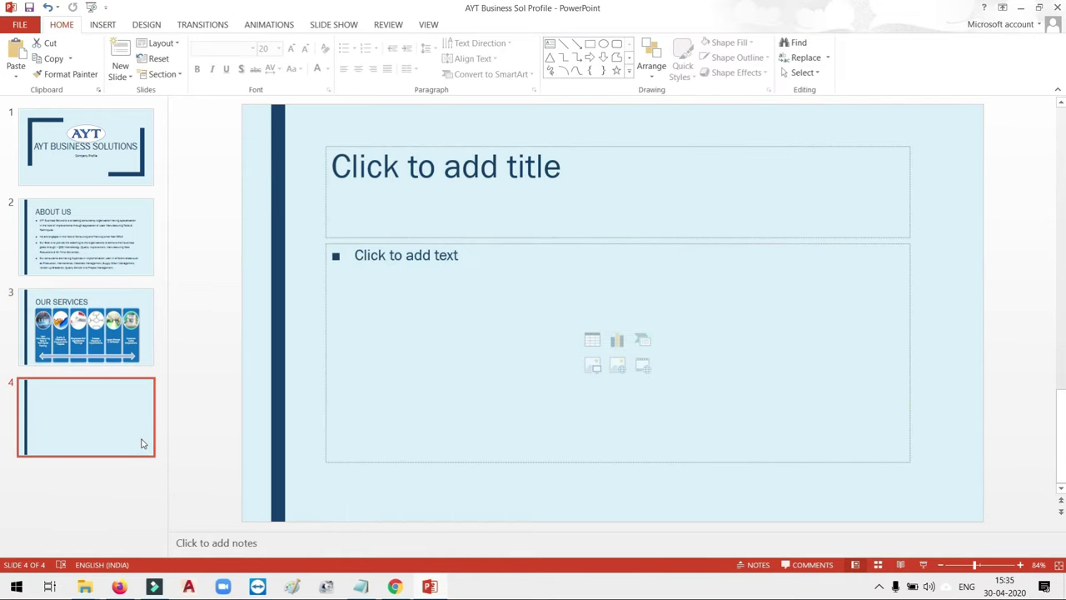
Type CUSTOMER FEEDBACK as slide 4's title.
click(448, 175)
text(CUSTOMER FEED)
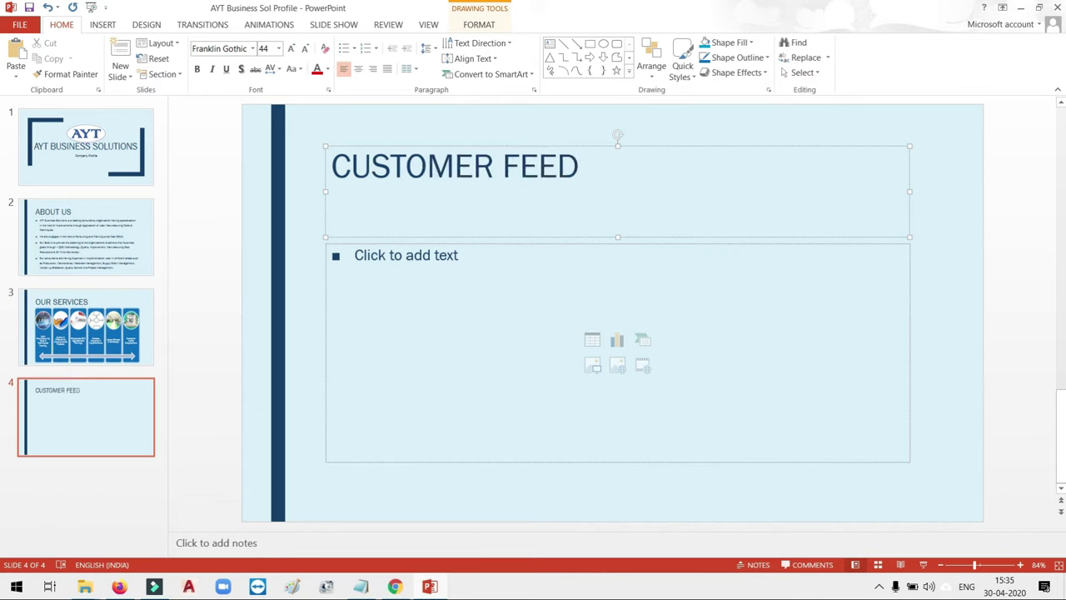
text(BAK)
key(BackSpace)
text(C)
text(K)
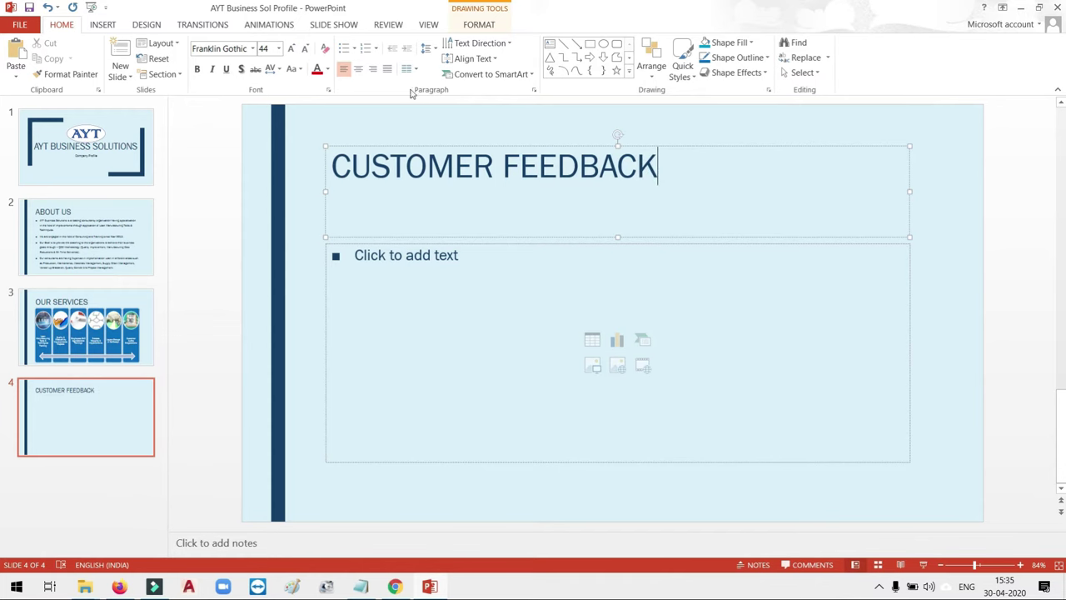
Copy the OUR SERVICES title formatting onto CUSTOMER FEEDBACK with Format Painter.
click(402, 146)
click(131, 305)
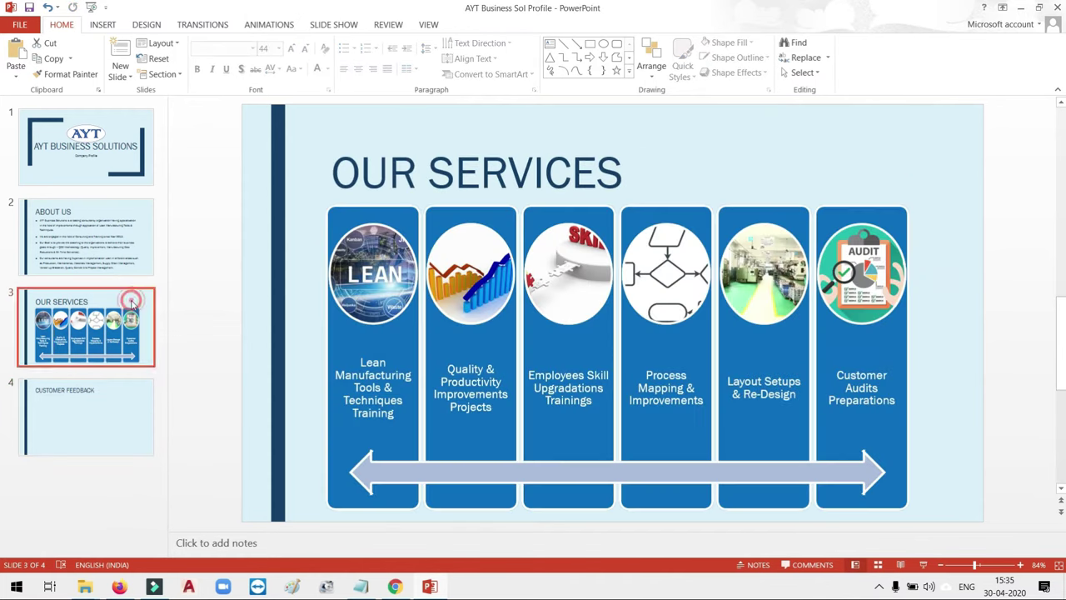
click(417, 175)
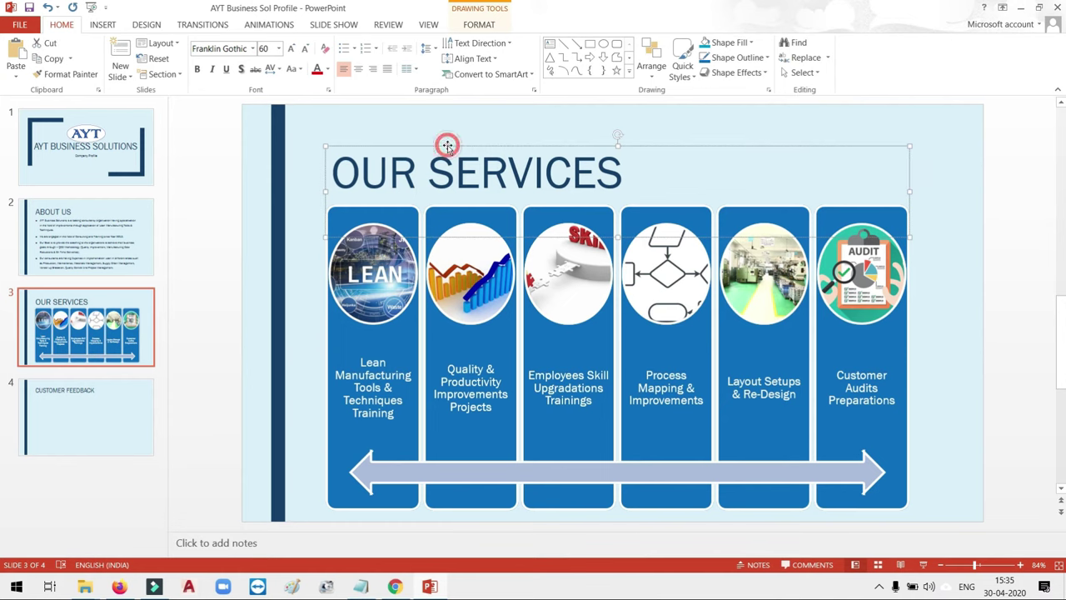
click(71, 74)
click(84, 397)
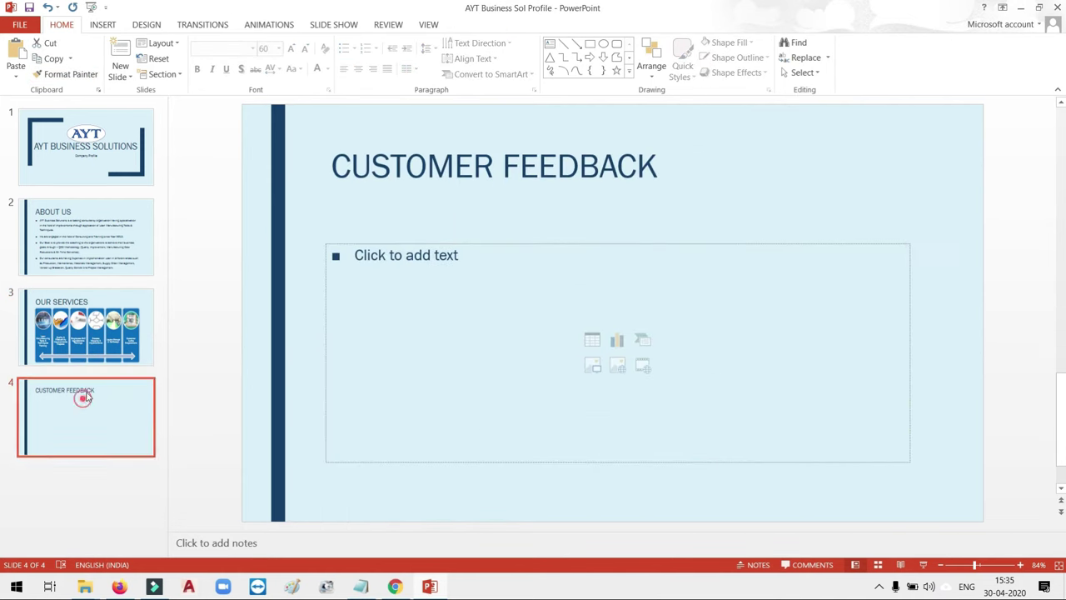
click(367, 178)
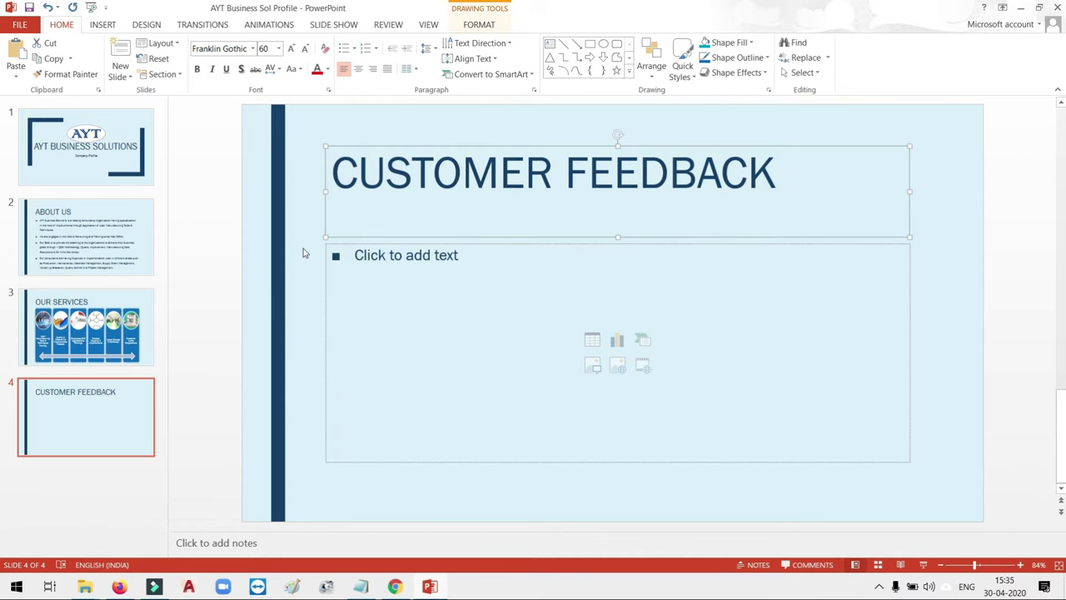
click(147, 334)
click(127, 403)
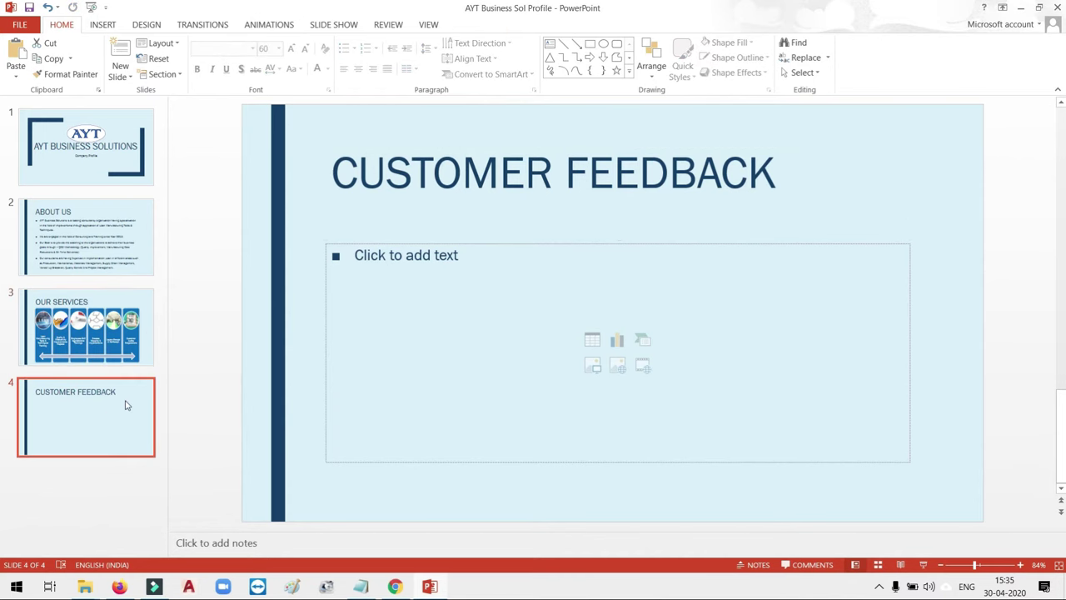
Insert three appreciation letter images from file into slide 4's content area.
click(430, 264)
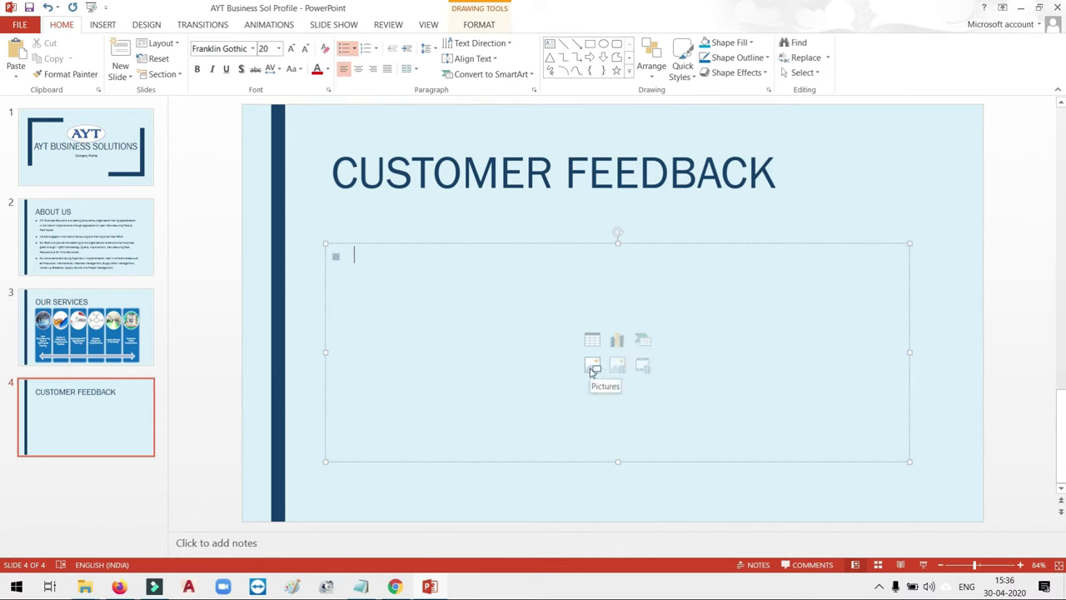
click(591, 367)
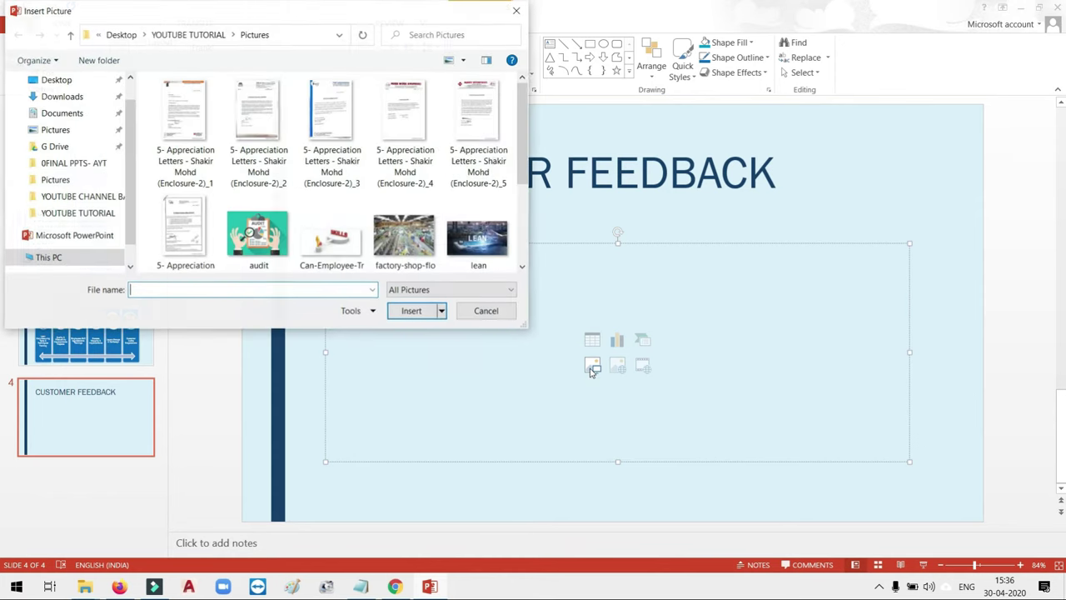
click(185, 117)
shift+click(336, 140)
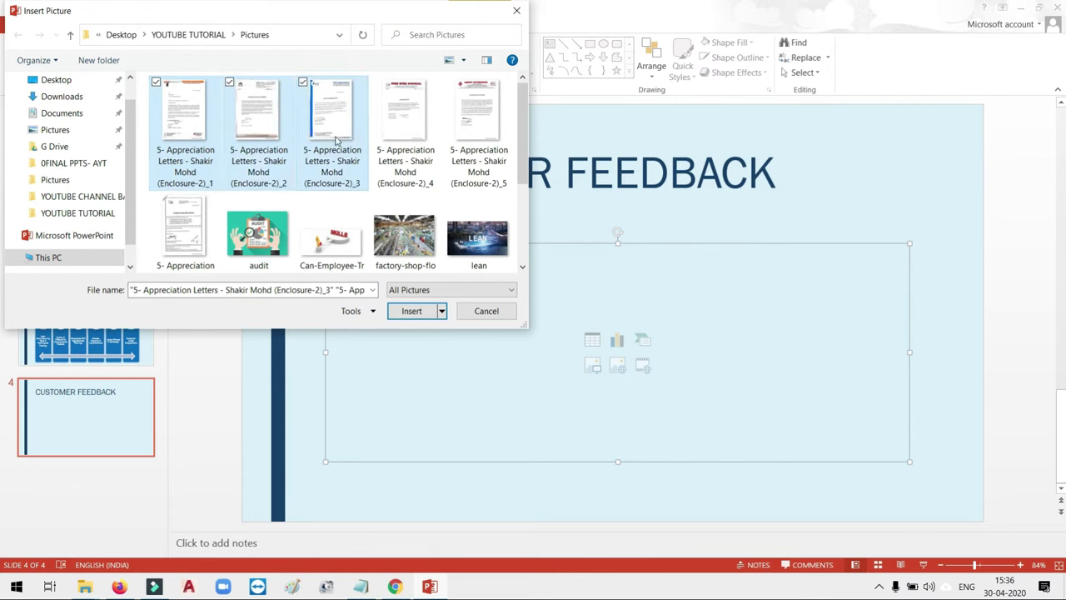
click(408, 311)
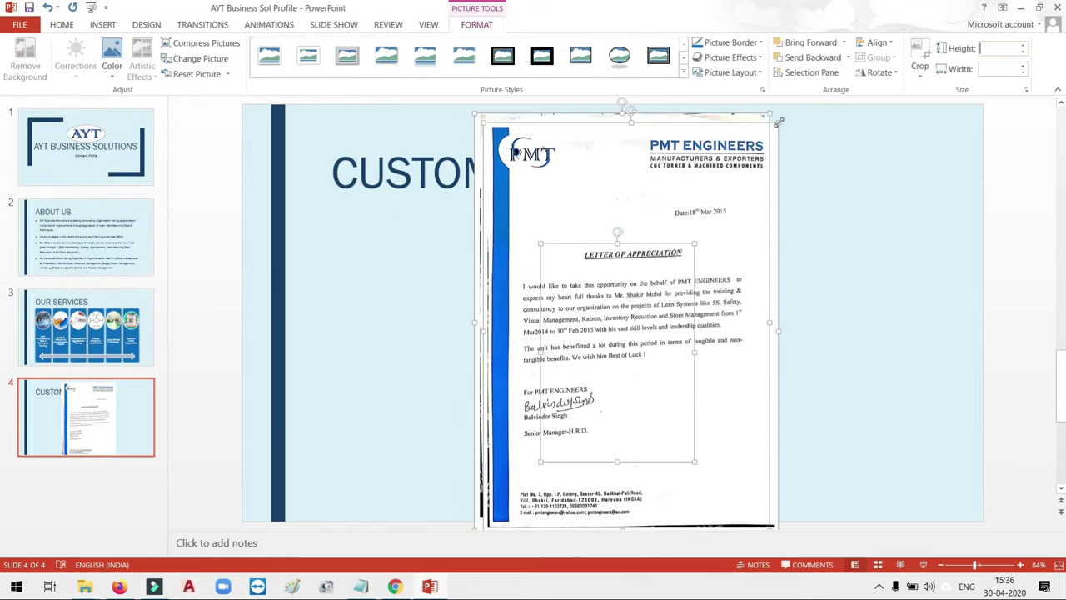
Shrink the PMT ENGINEERS letter and move it below the title's left side.
drag(780, 120, 700, 241)
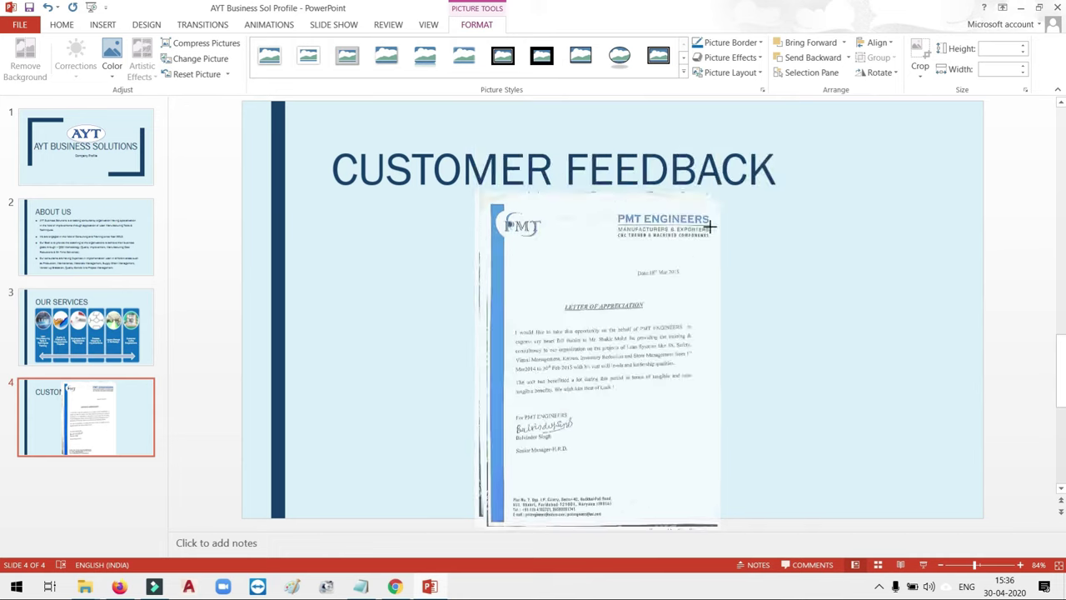
drag(655, 315, 507, 286)
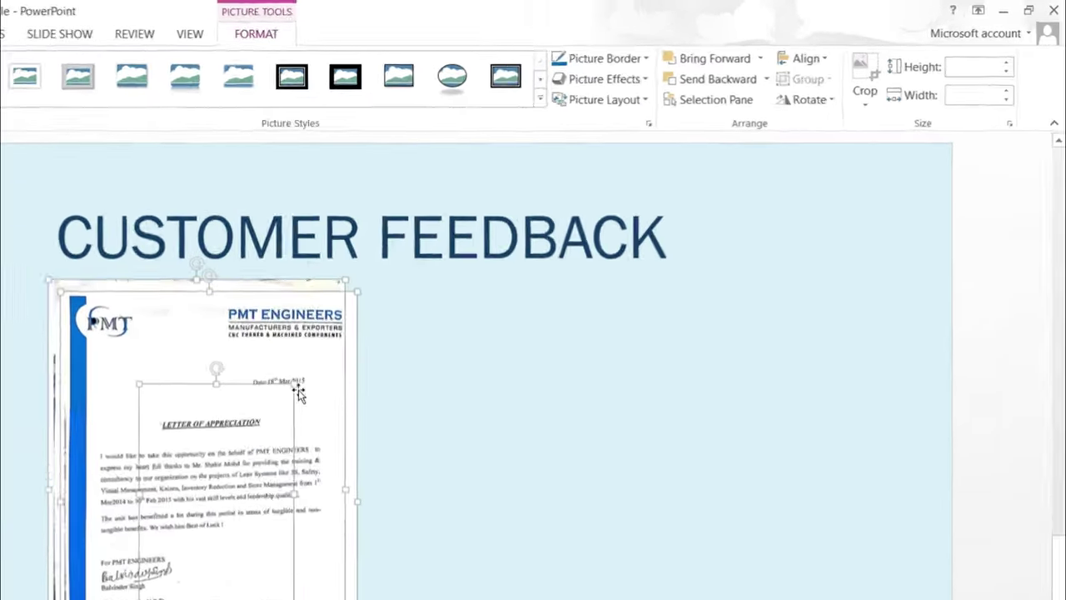
click(482, 363)
key(ctrl+z)
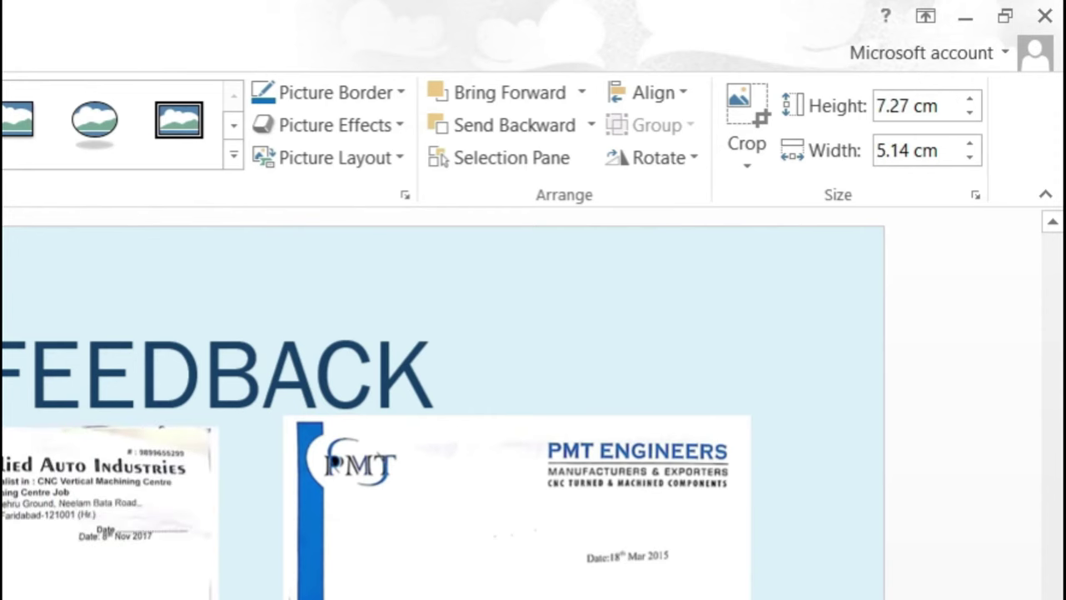
Set the height of all three letter pictures to 12 cm.
click(939, 109)
text(12)
key(Return)
key(Tab)
click(918, 114)
text(12)
key(Return)
click(631, 530)
click(916, 113)
text(12)
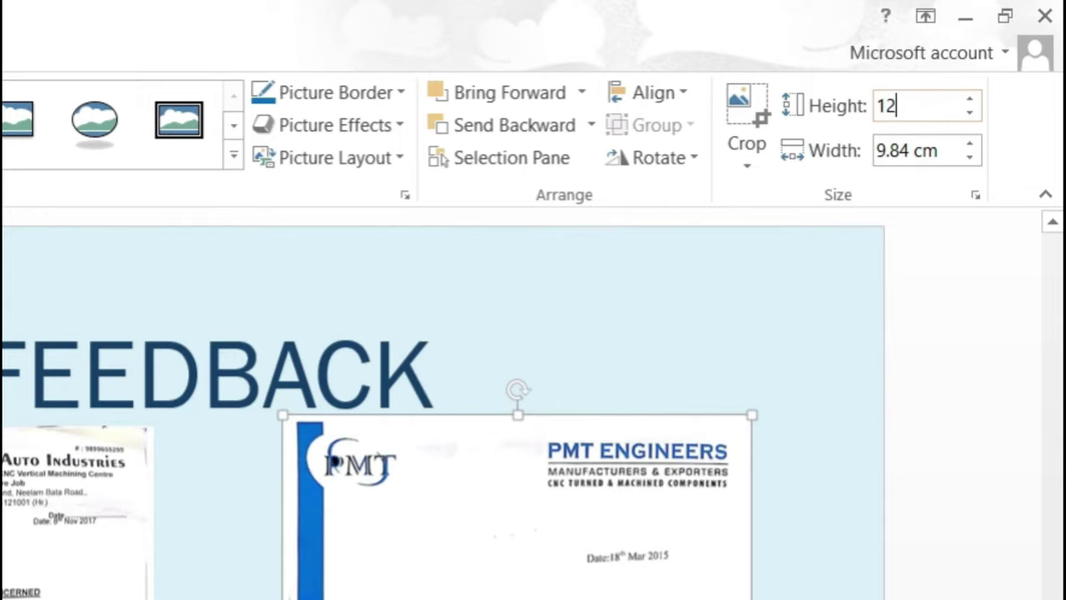
key(Return)
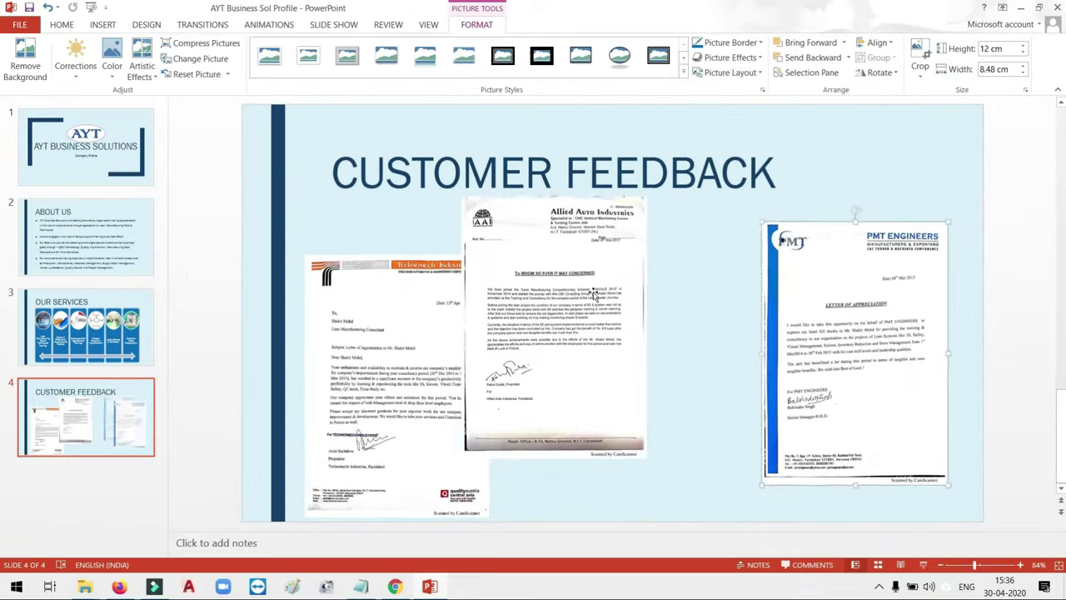
Align the Allied Auto, Technomech and PMT letters evenly in a row and select all three.
drag(567, 292, 637, 311)
drag(458, 353, 453, 323)
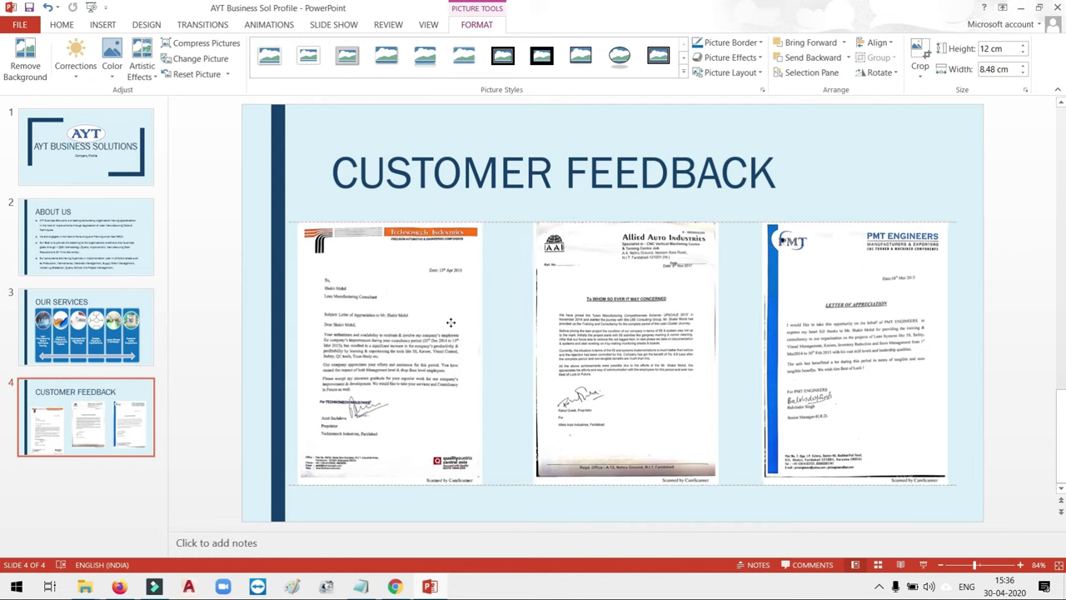
drag(607, 320, 606, 321)
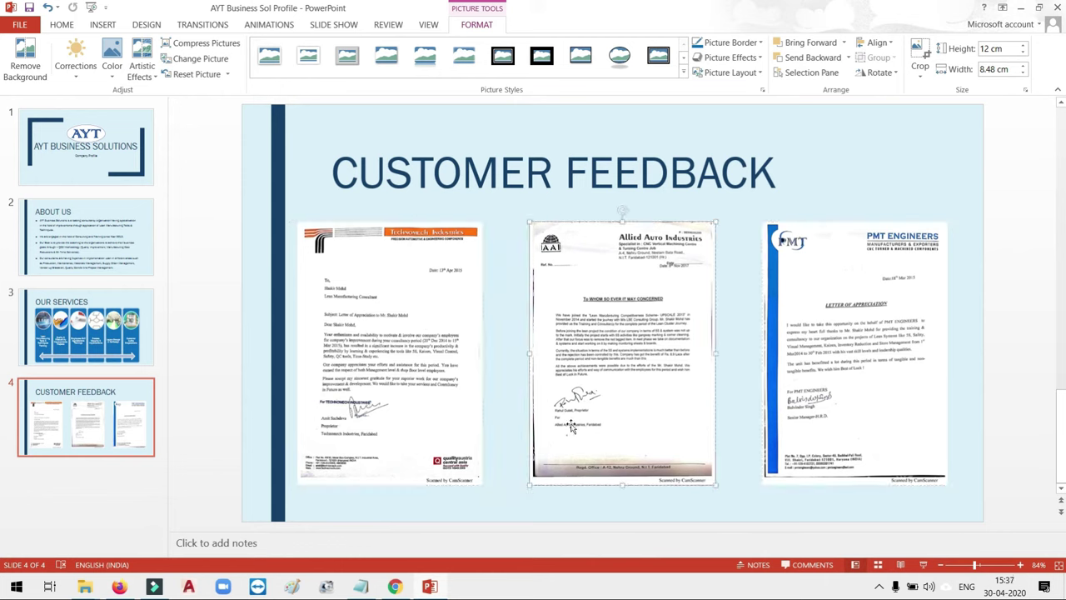
drag(592, 347, 590, 344)
click(626, 391)
shift+click(460, 418)
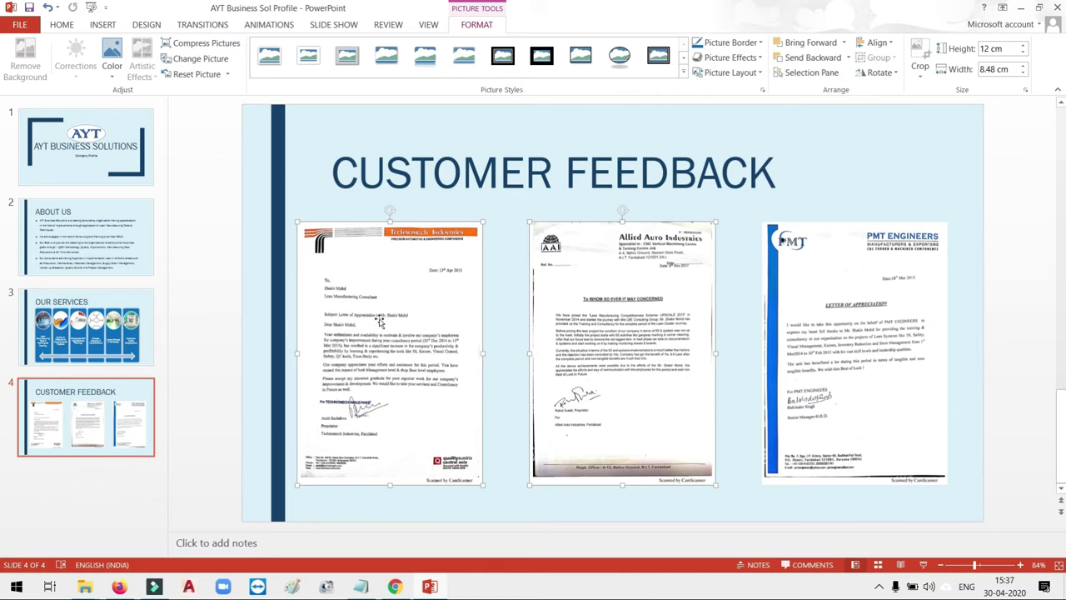
shift+click(862, 318)
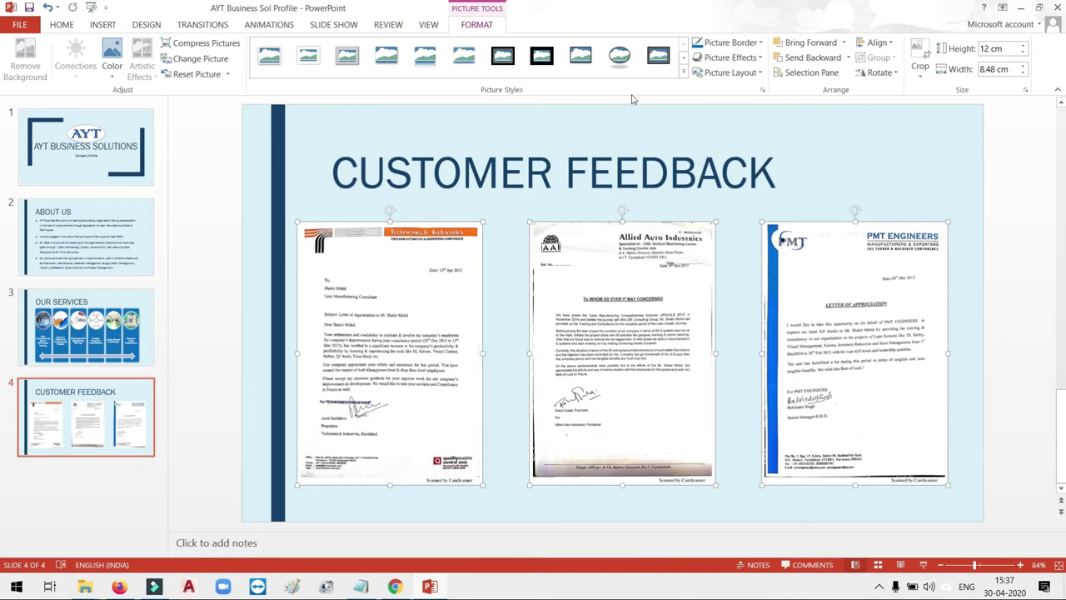
click(683, 72)
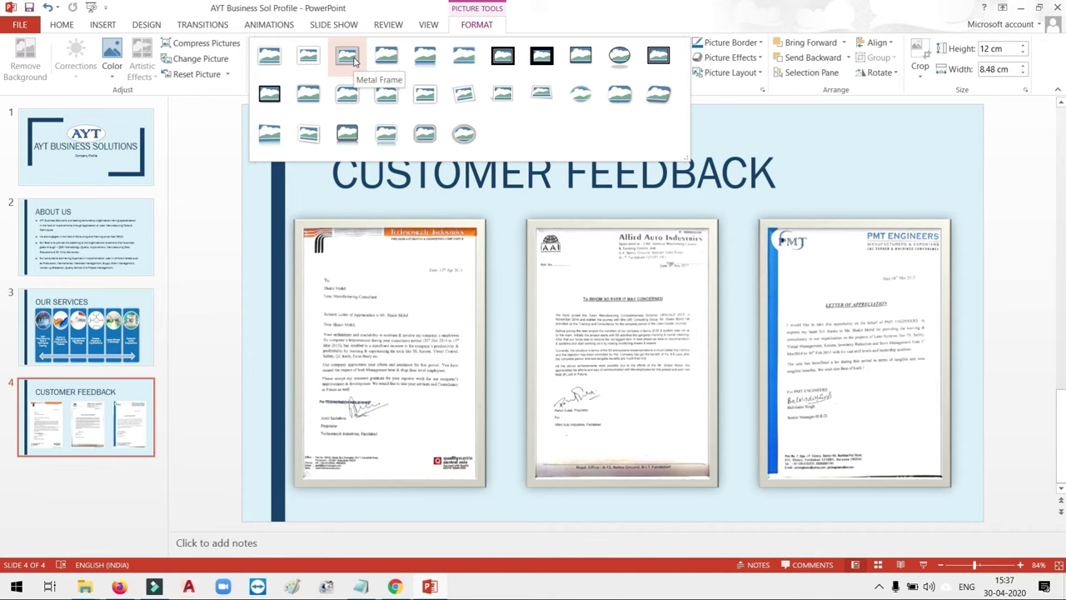
Apply the Metal Frame style to all three letter pictures, then deselect and select slide 4.
click(347, 56)
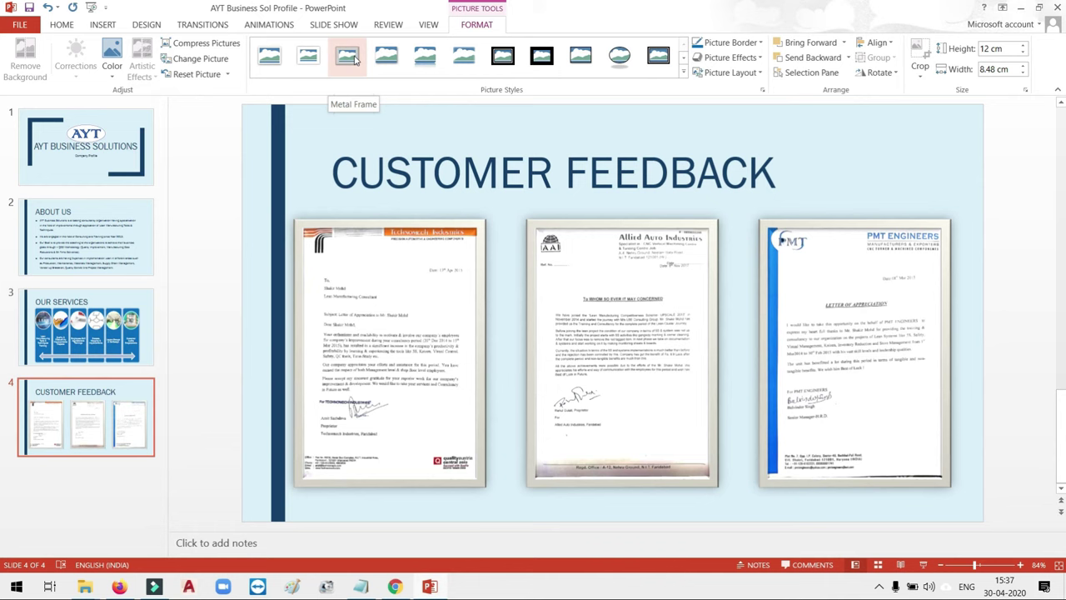
click(901, 186)
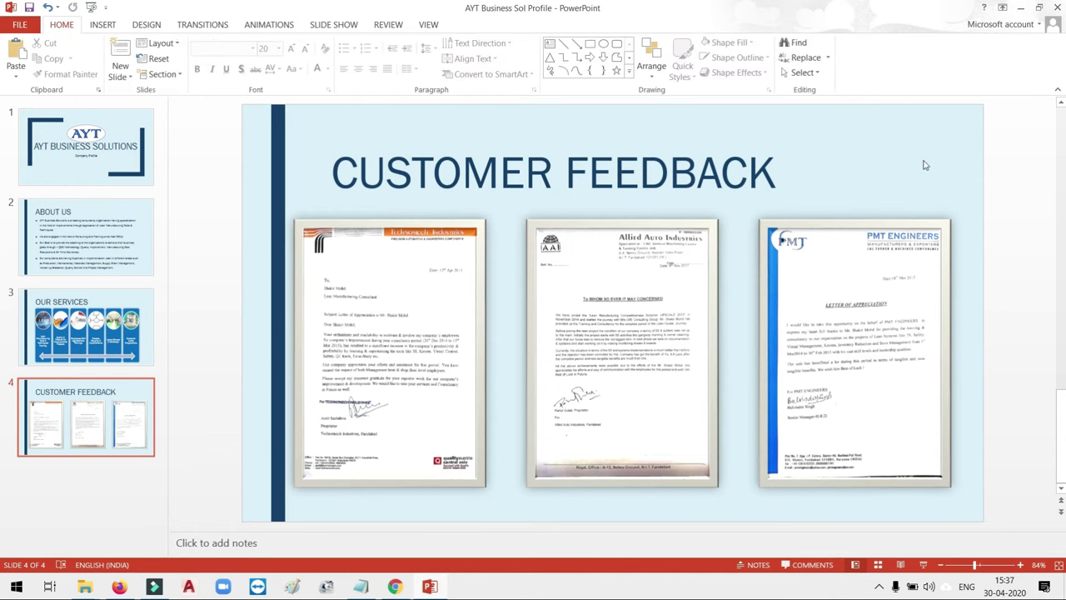
click(80, 432)
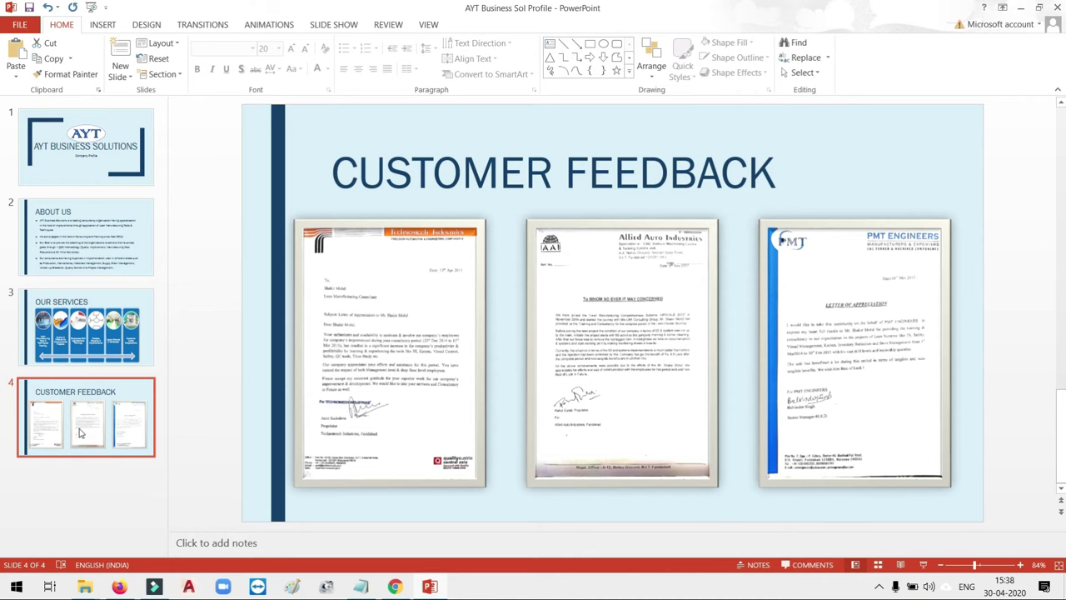
Add a fifth slide titled 'COMLETED PROJECT' and bring up the Insert Picture dialog.
key(Return)
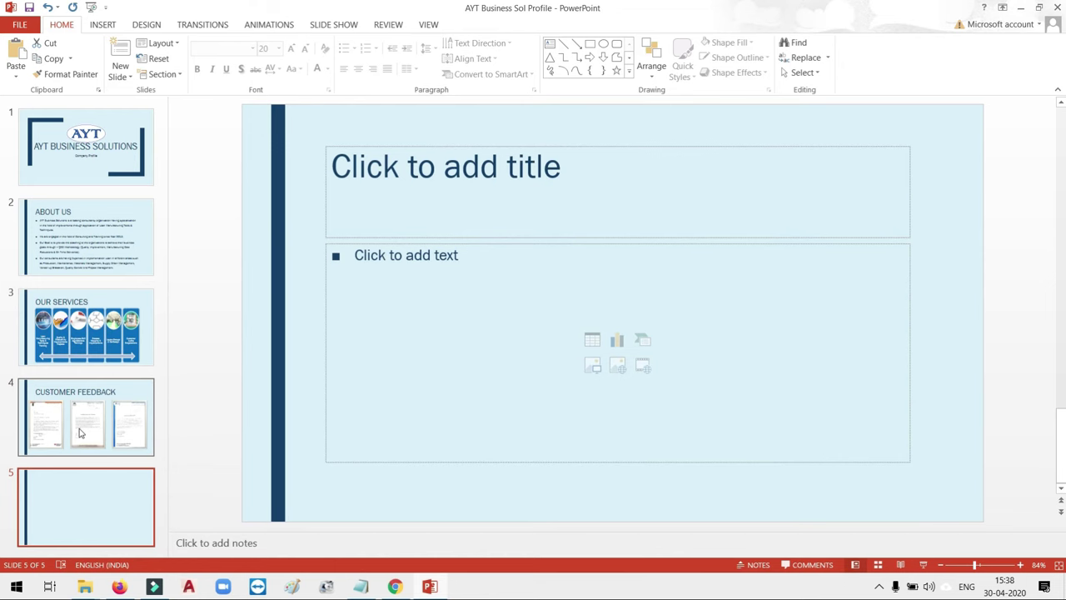
click(472, 203)
text(COMLETED PRO)
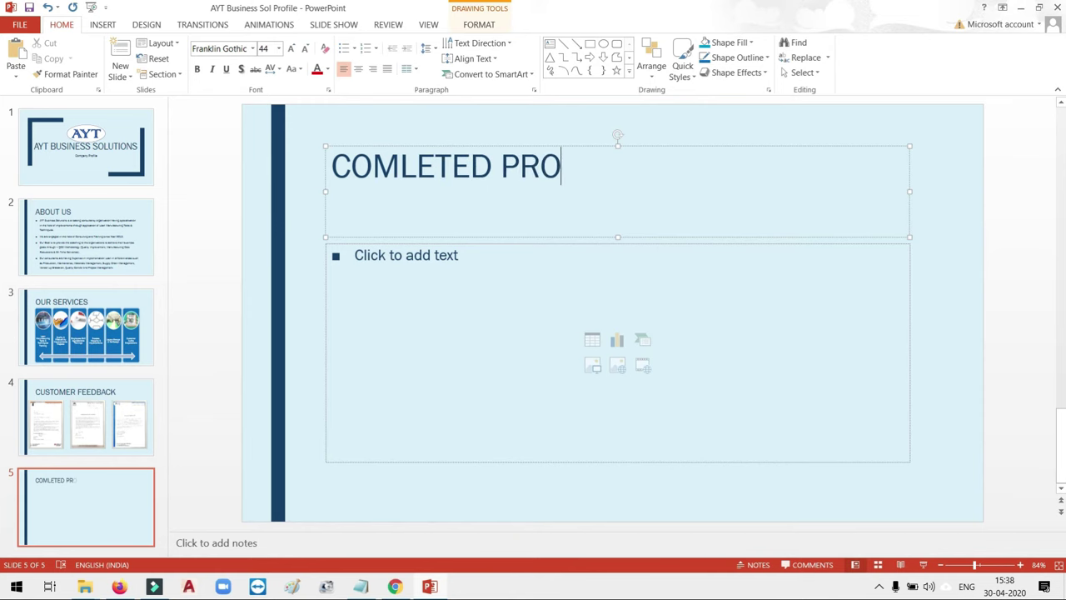
text(JECT)
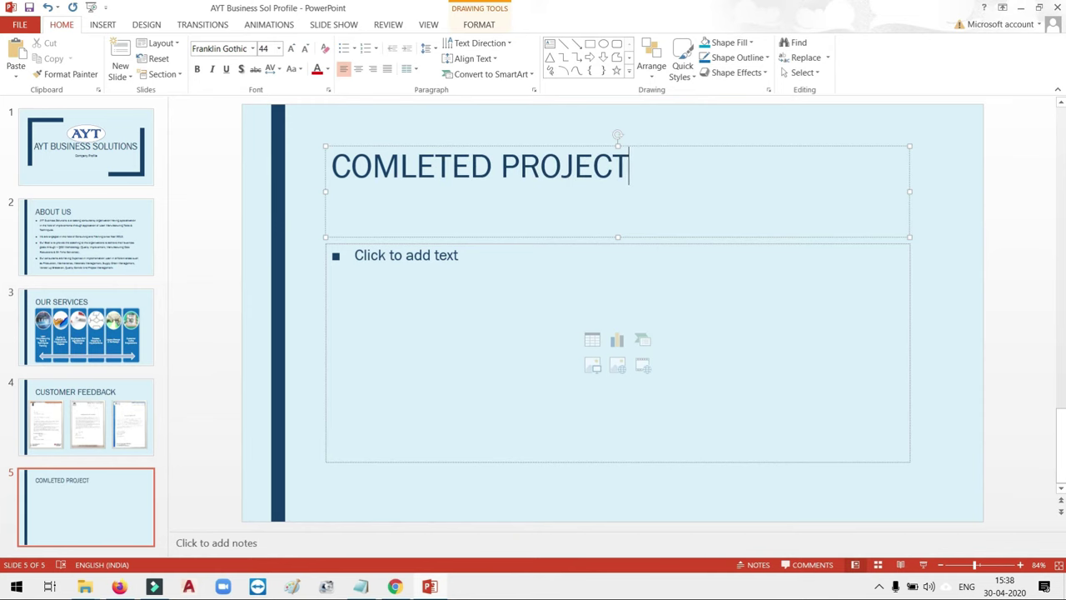
click(592, 366)
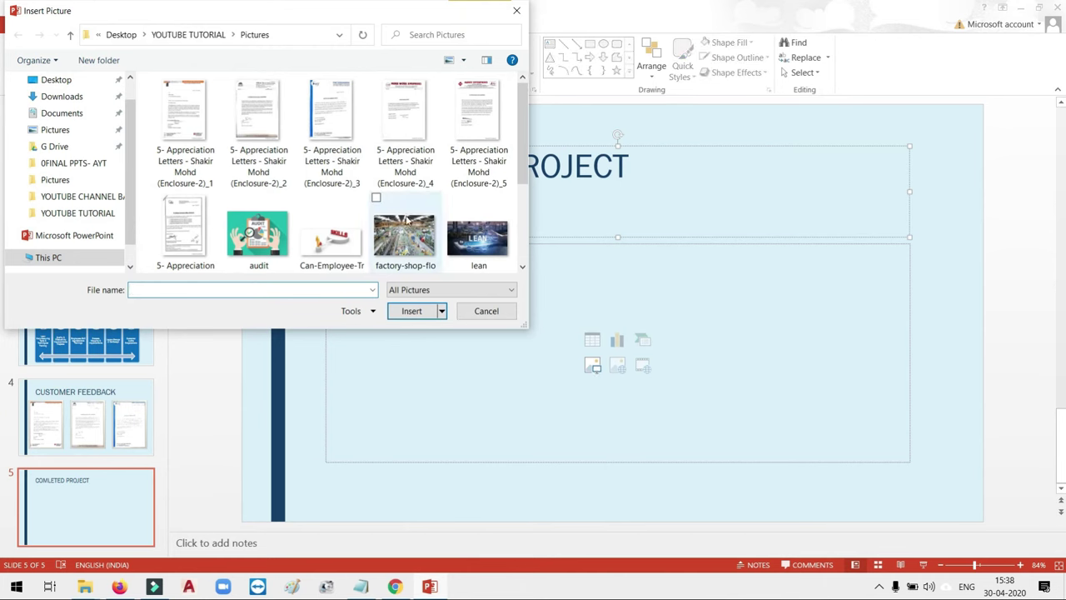
Insert the factory shop-floor photo, enlarge it to 11.43 × 17.63 cm, and give it a tilted white frame.
scroll(407, 218, down, 3)
click(404, 225)
click(411, 312)
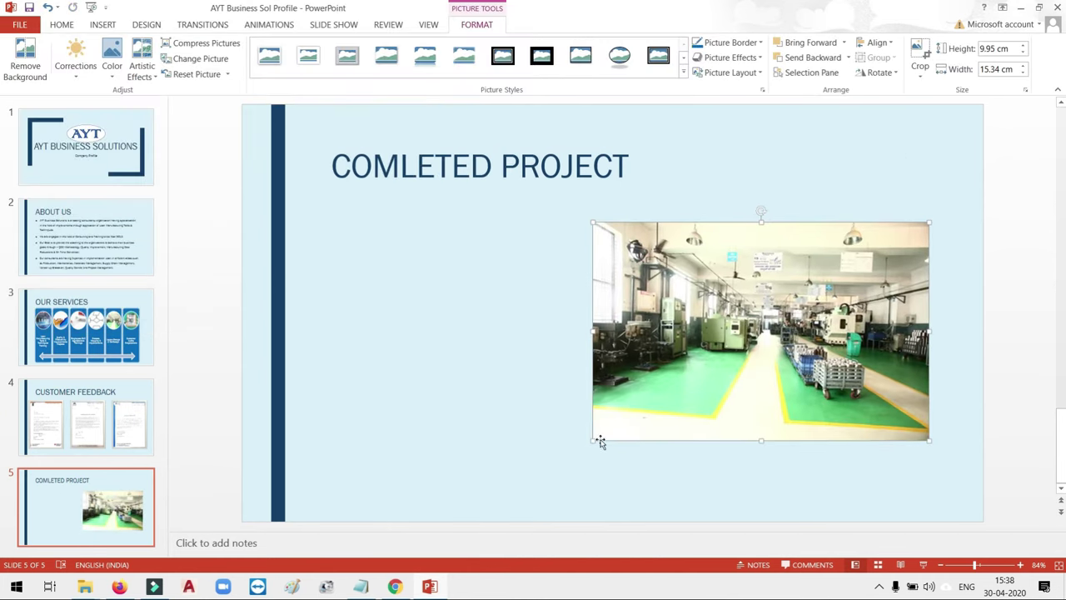
drag(599, 441, 548, 473)
drag(713, 400, 734, 393)
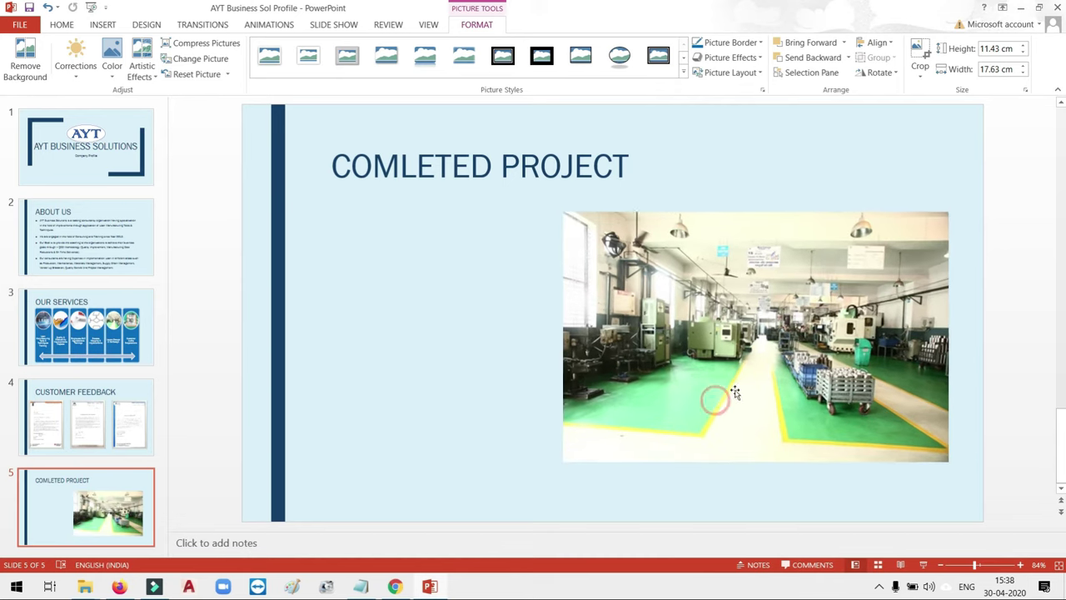
click(683, 72)
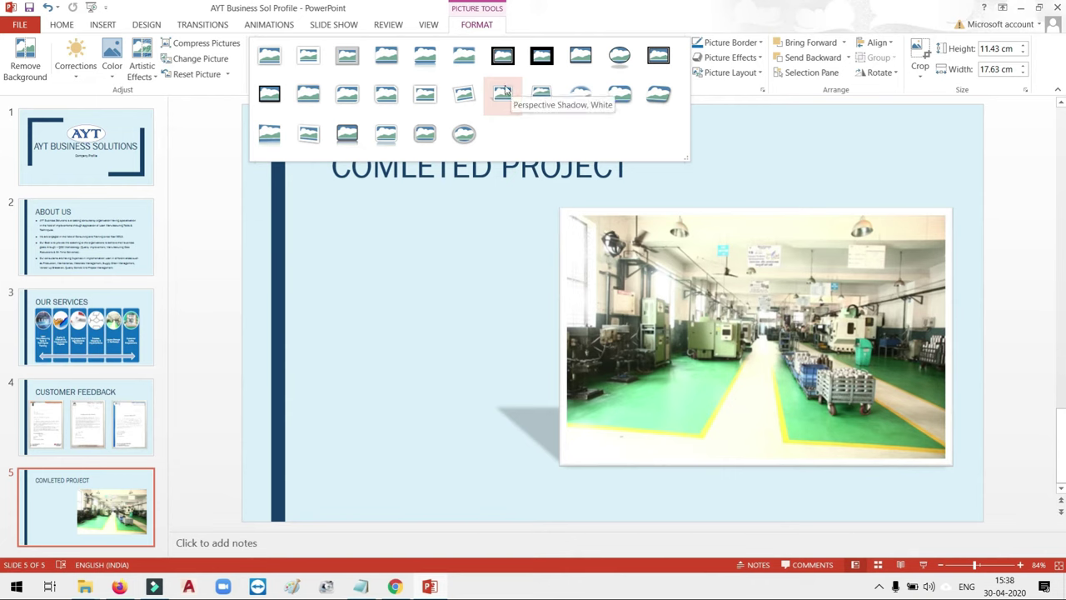
click(468, 97)
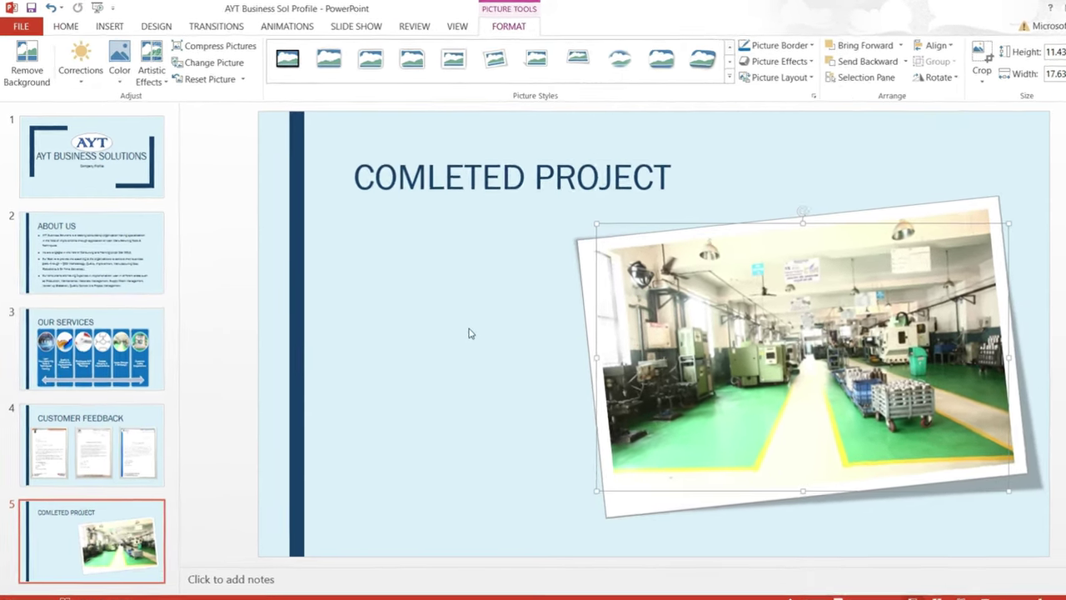
click(469, 331)
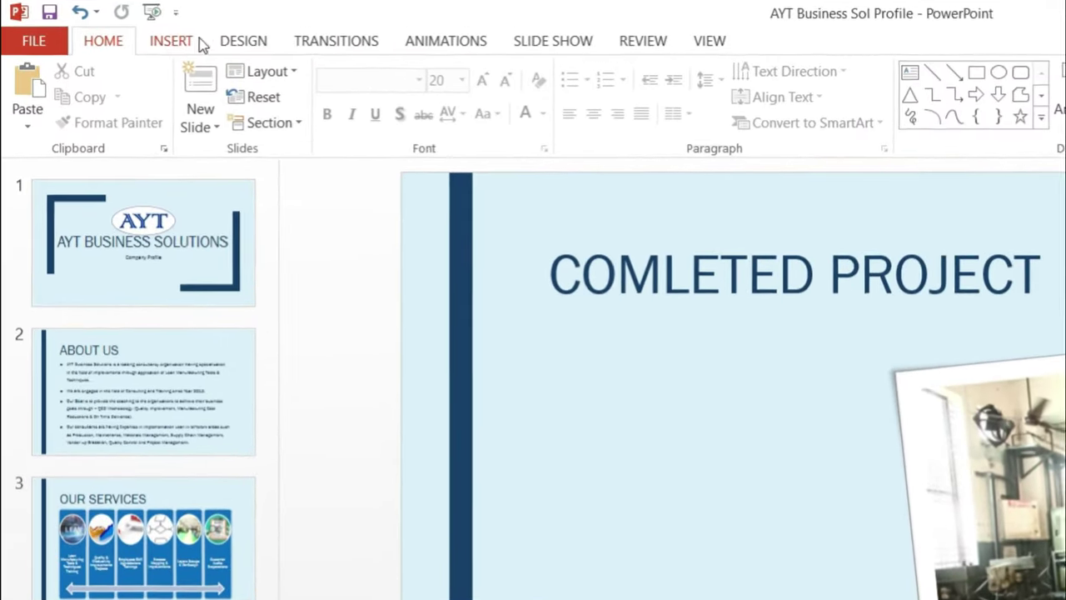
Draw a large right arrow to the left of the shop-floor photo.
click(171, 40)
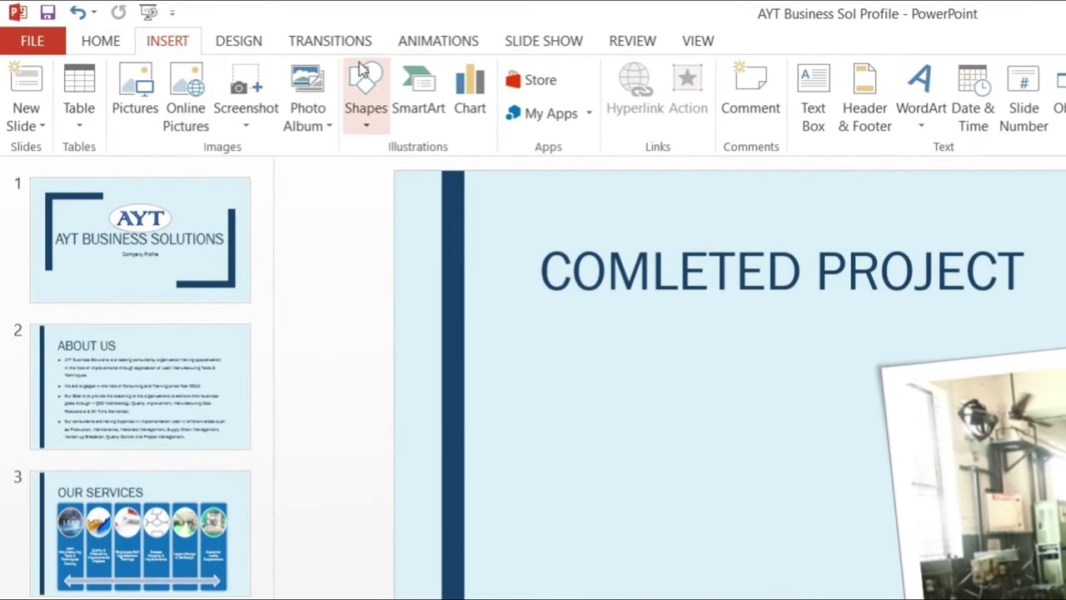
click(364, 124)
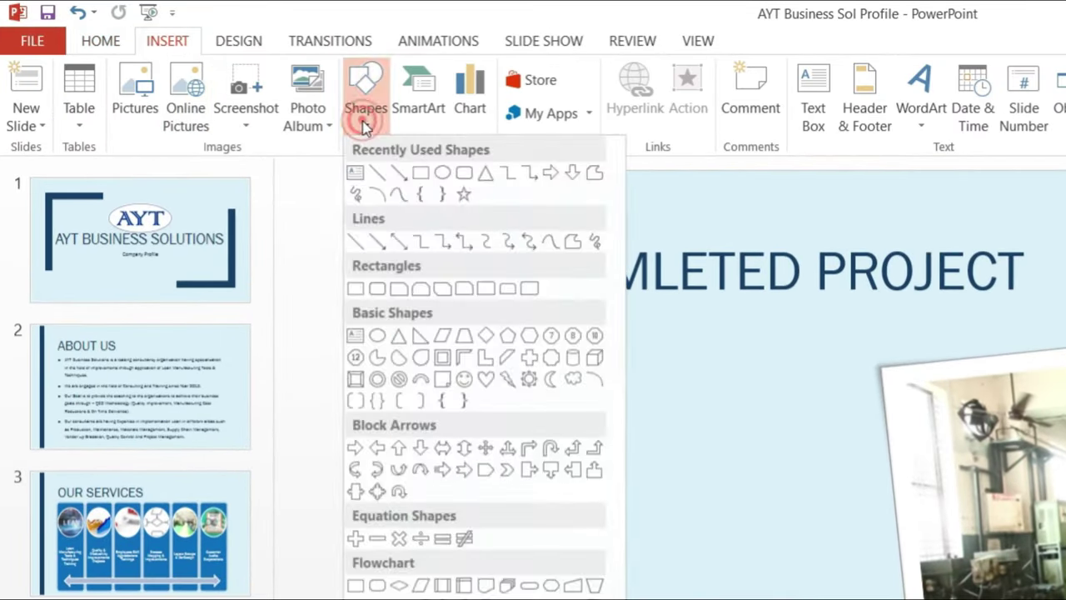
click(550, 172)
click(522, 396)
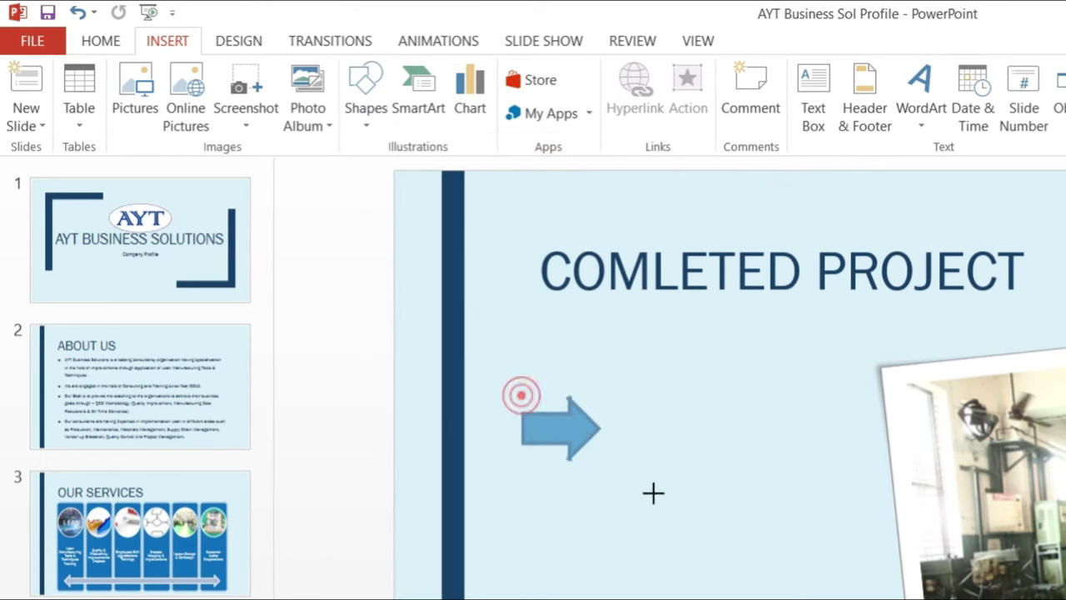
drag(653, 493, 837, 598)
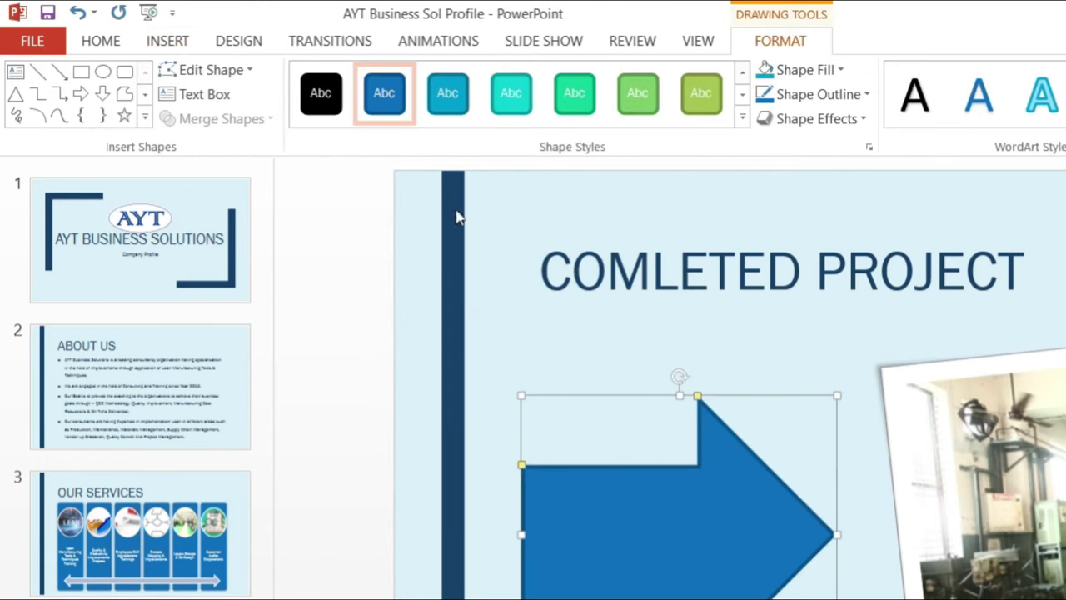
click(167, 41)
click(364, 108)
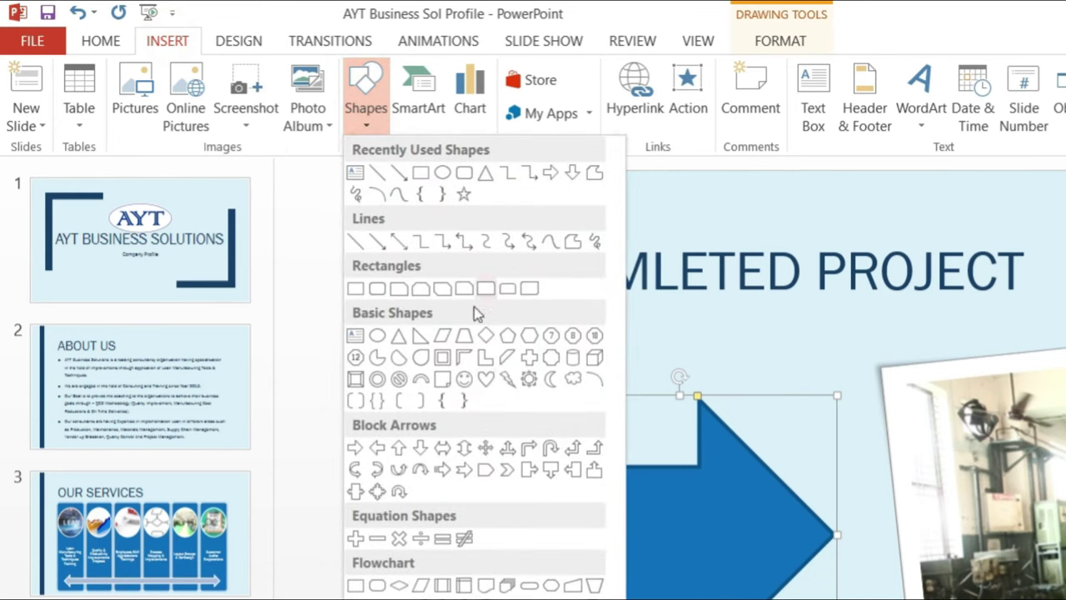
key(Escape)
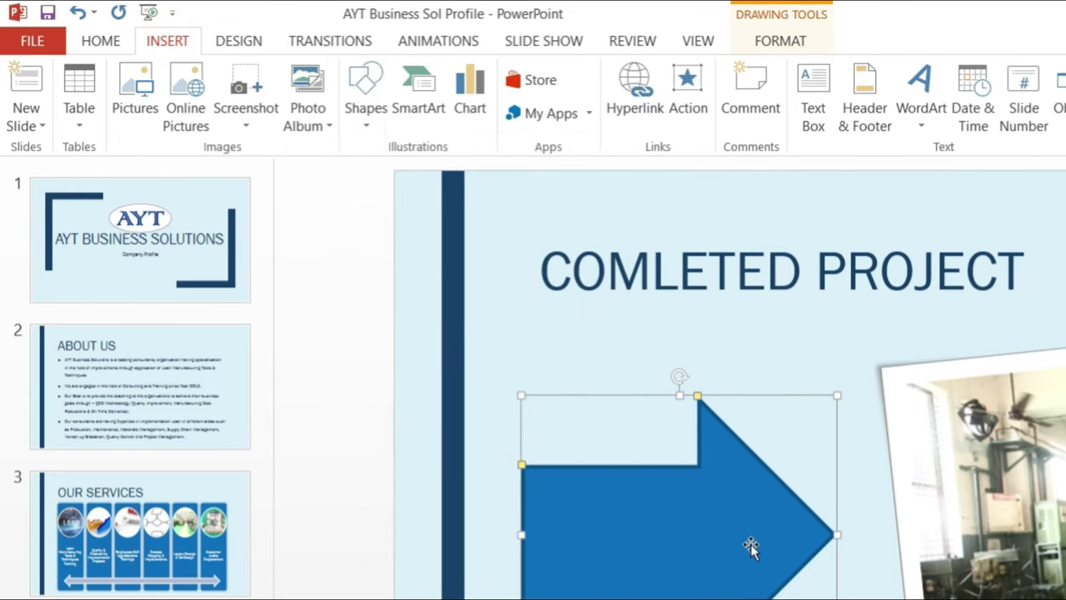
drag(750, 543, 745, 564)
Give the arrow a shaded blue shape style.
click(783, 50)
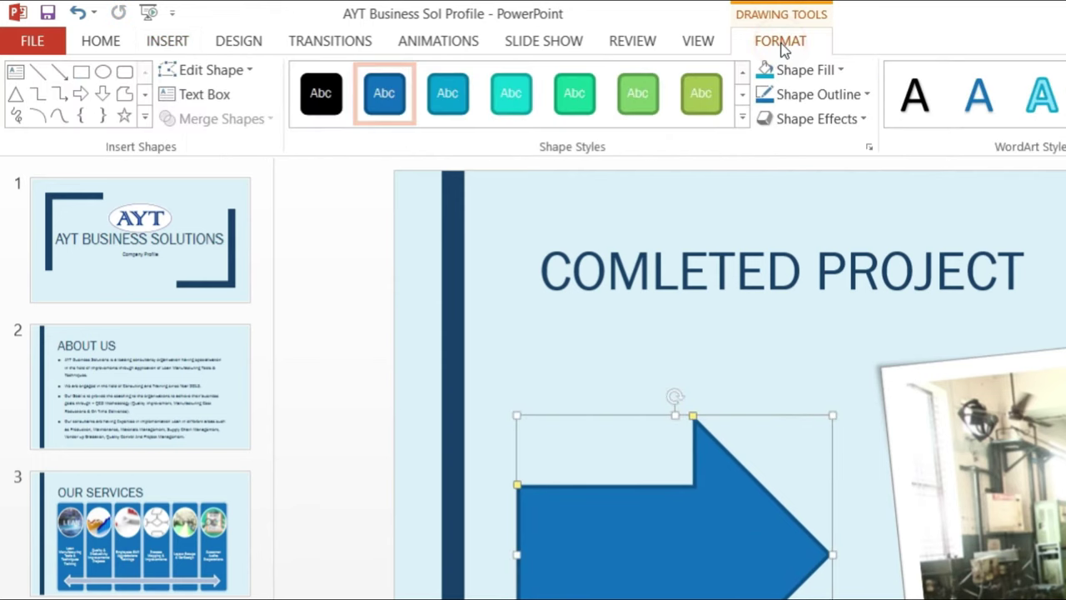
click(741, 119)
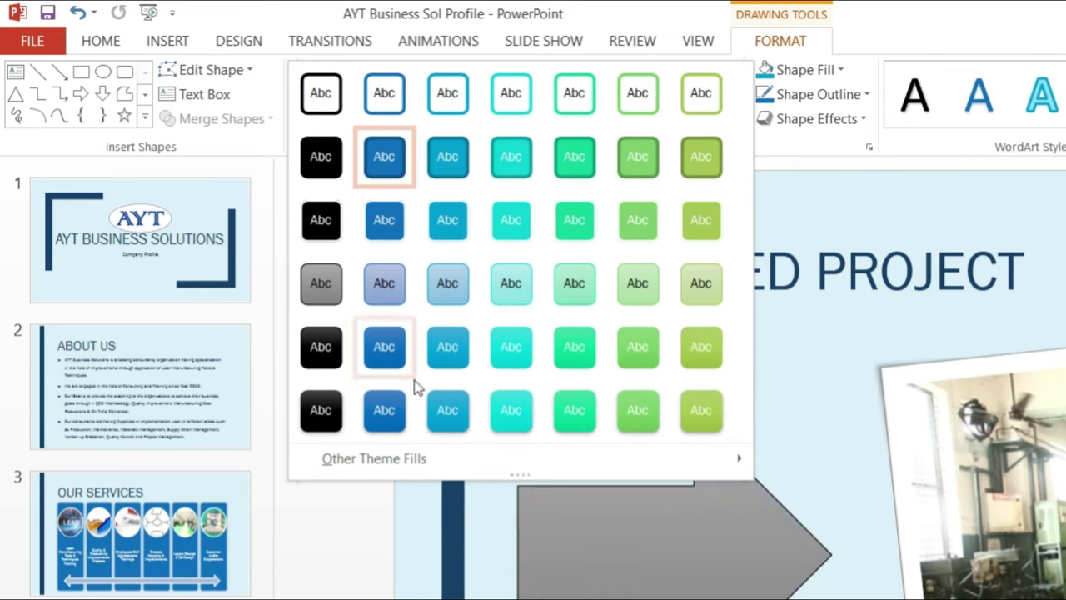
click(384, 157)
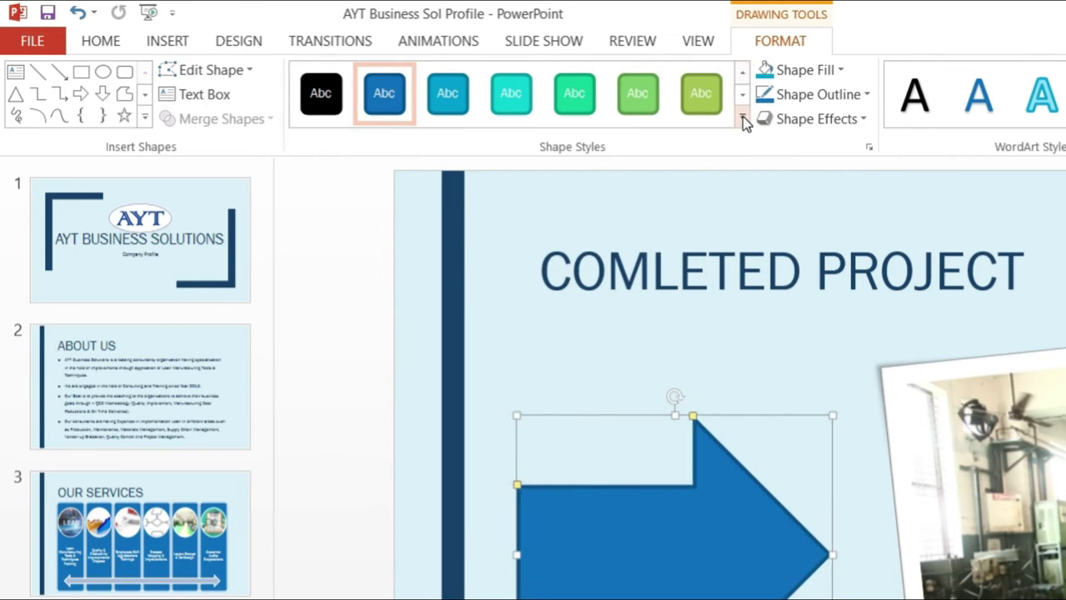
click(743, 121)
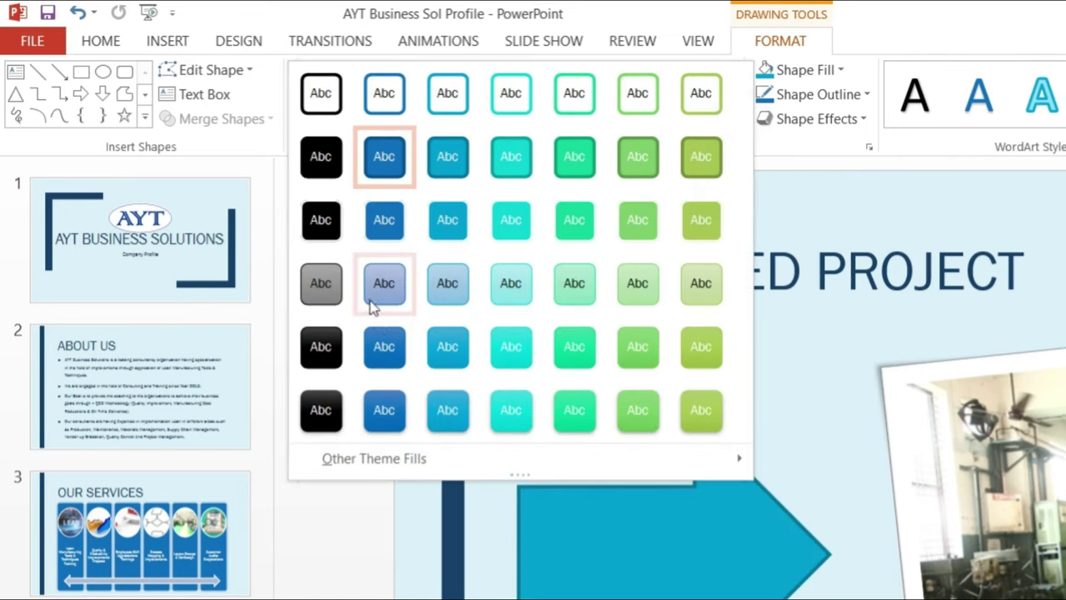
click(403, 423)
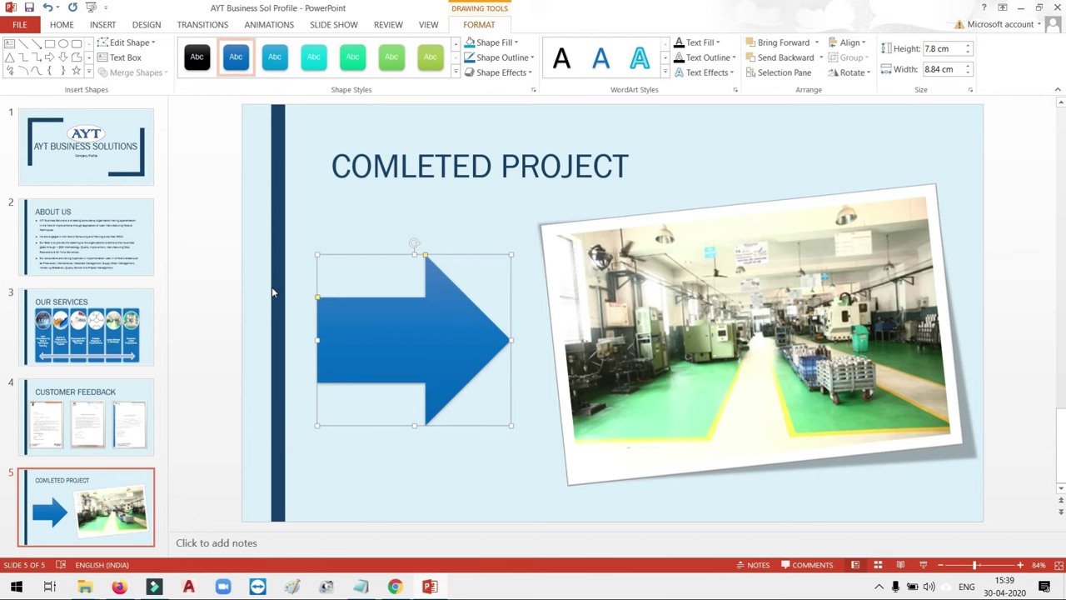
Label the blue arrow 'Shop Floor Picture', deselect it, and show the Insert ribbon.
text(Shop Floor P)
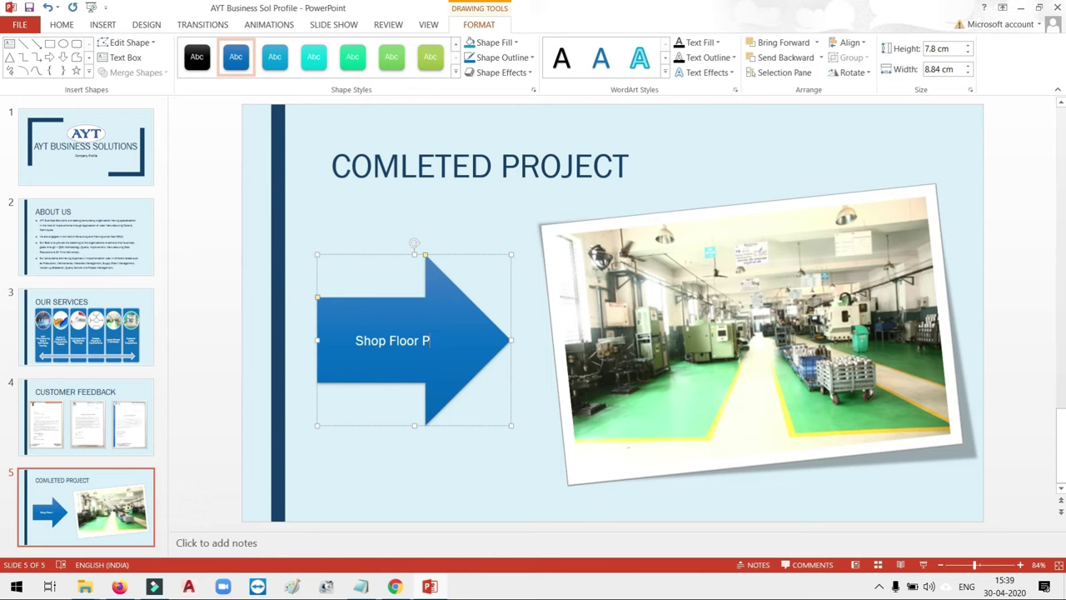
text(icture)
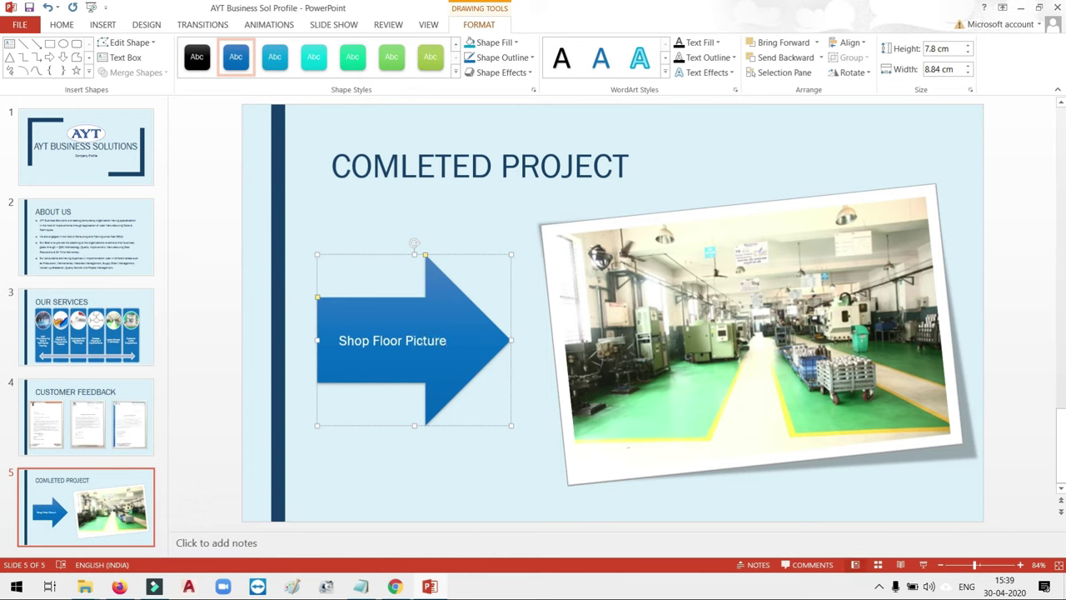
click(548, 499)
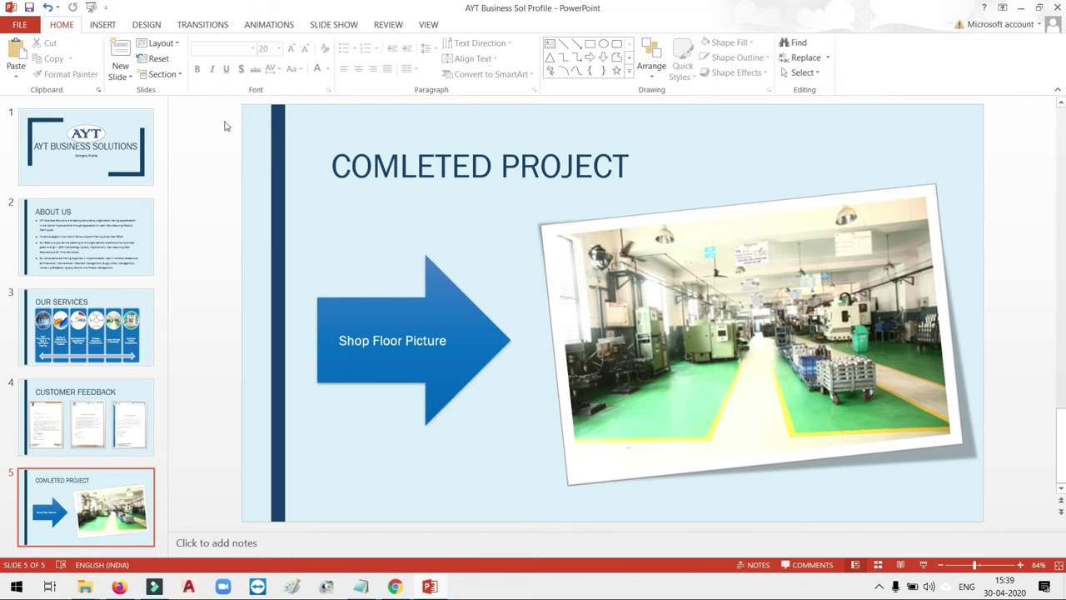
click(108, 26)
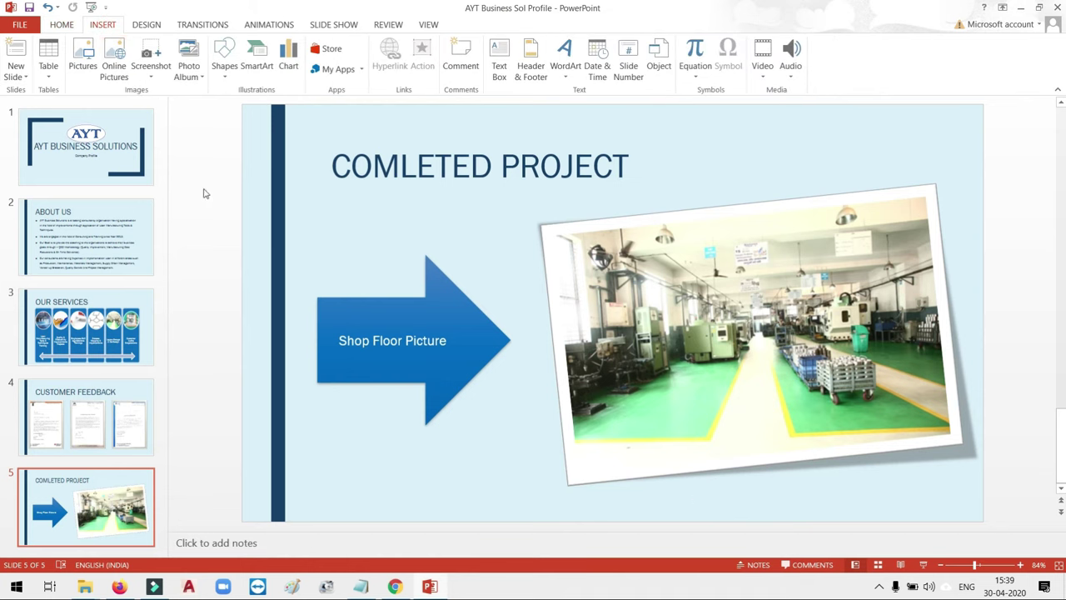
Add a text box under the photo reading 'Technomech Industries, Faridabad , Haryana'.
click(500, 66)
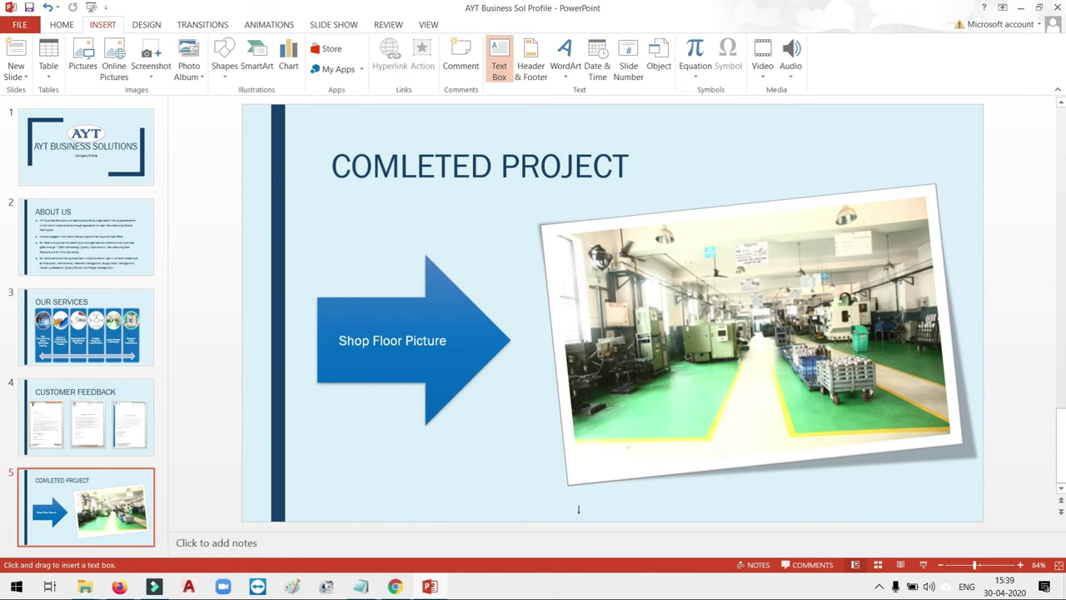
drag(573, 503, 963, 479)
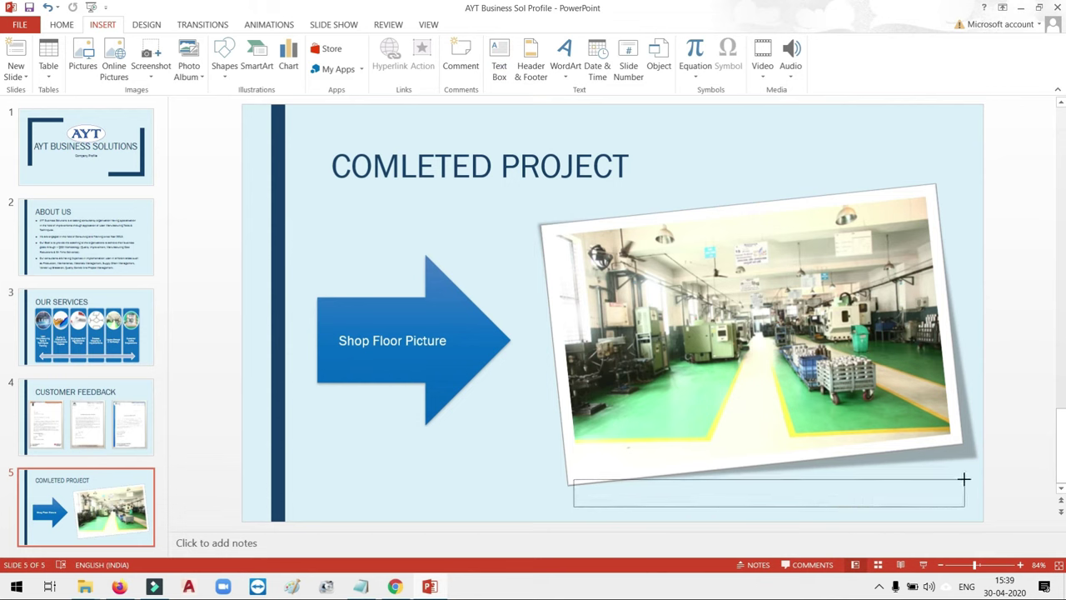
drag(966, 483, 966, 480)
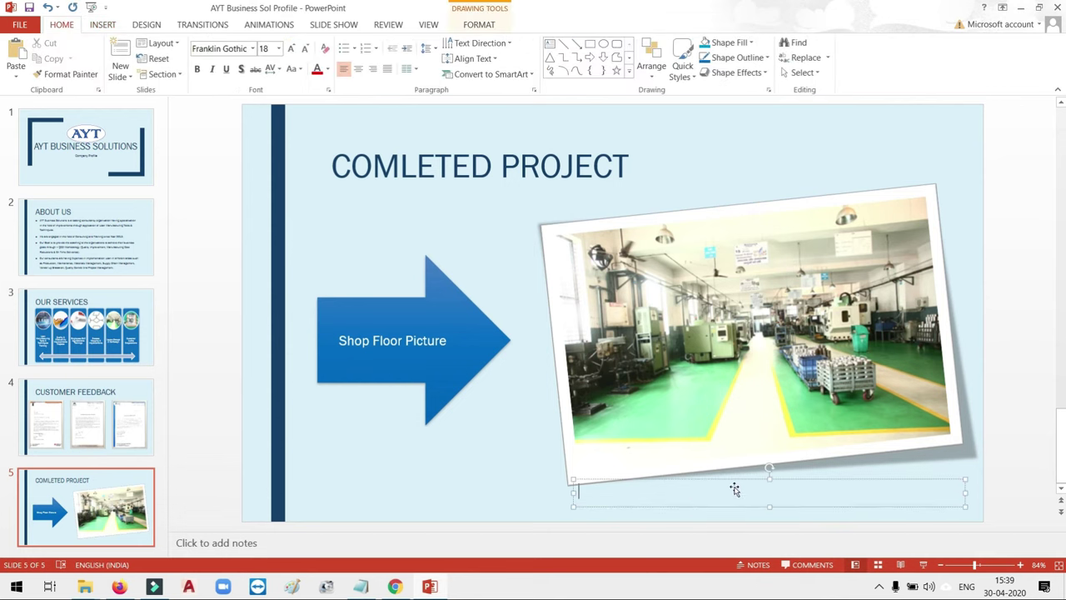
text(Tec)
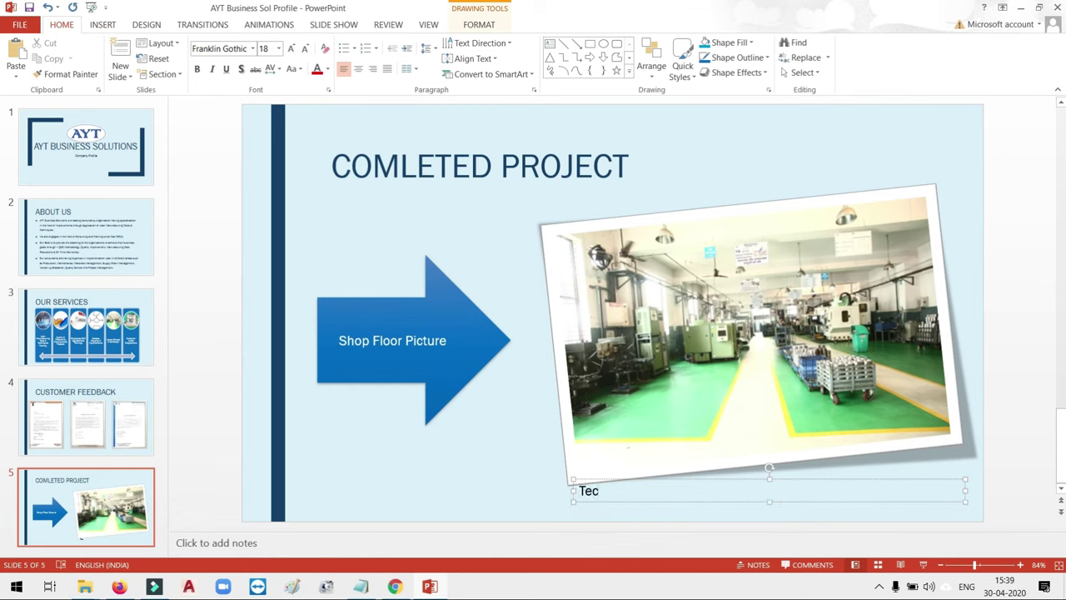
text(hnomech)
text( Industries,)
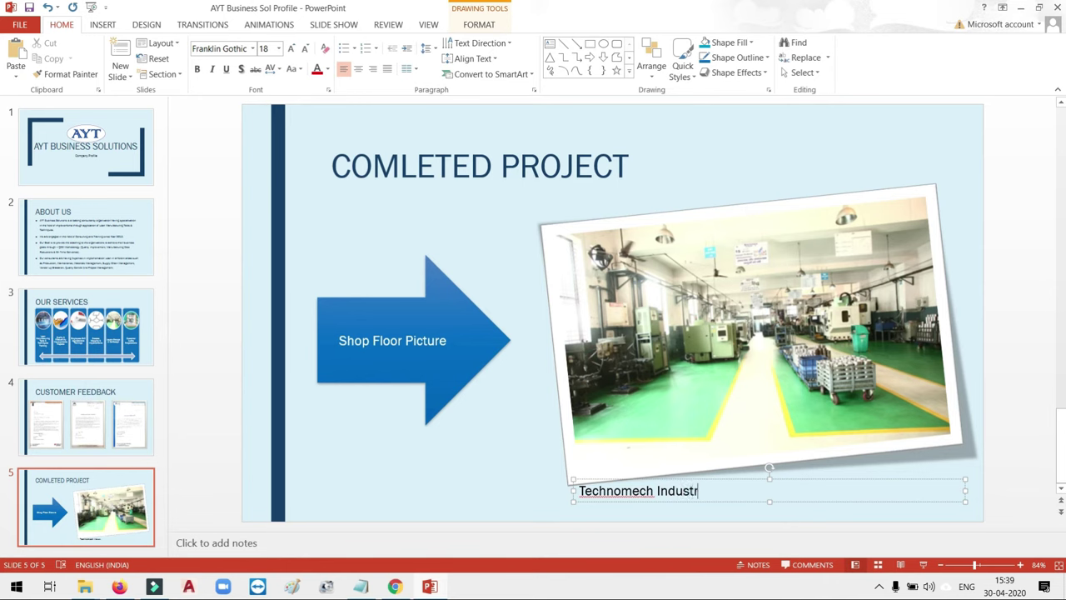
text( Farida)
text(bad , Haryna)
key(BackSpace)
key(BackSpace)
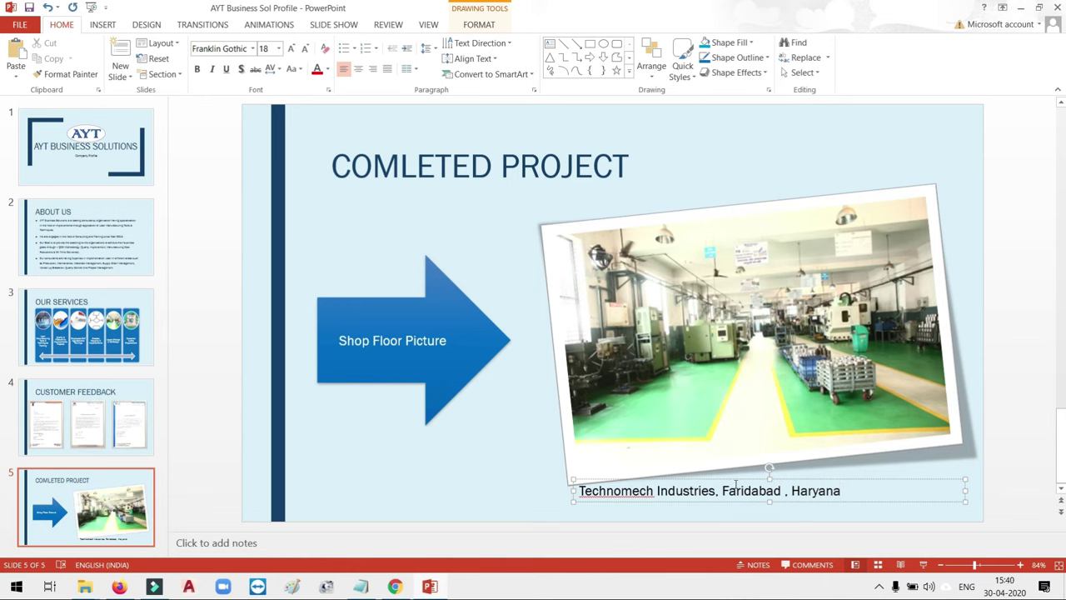
drag(737, 482, 733, 486)
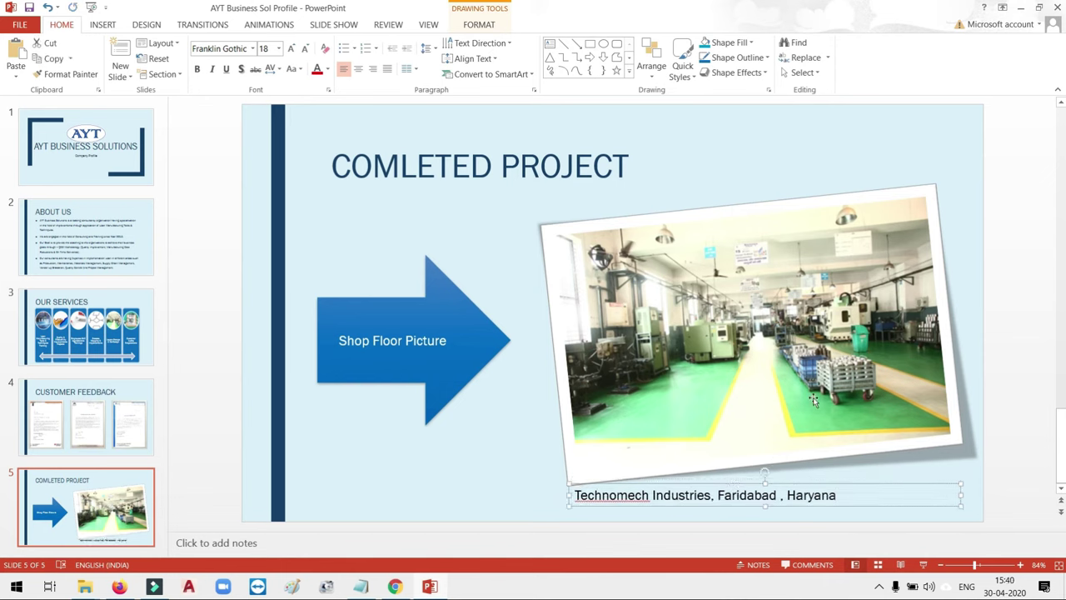
Rotate the caption box counterclockwise to line up with the angled photo.
click(750, 333)
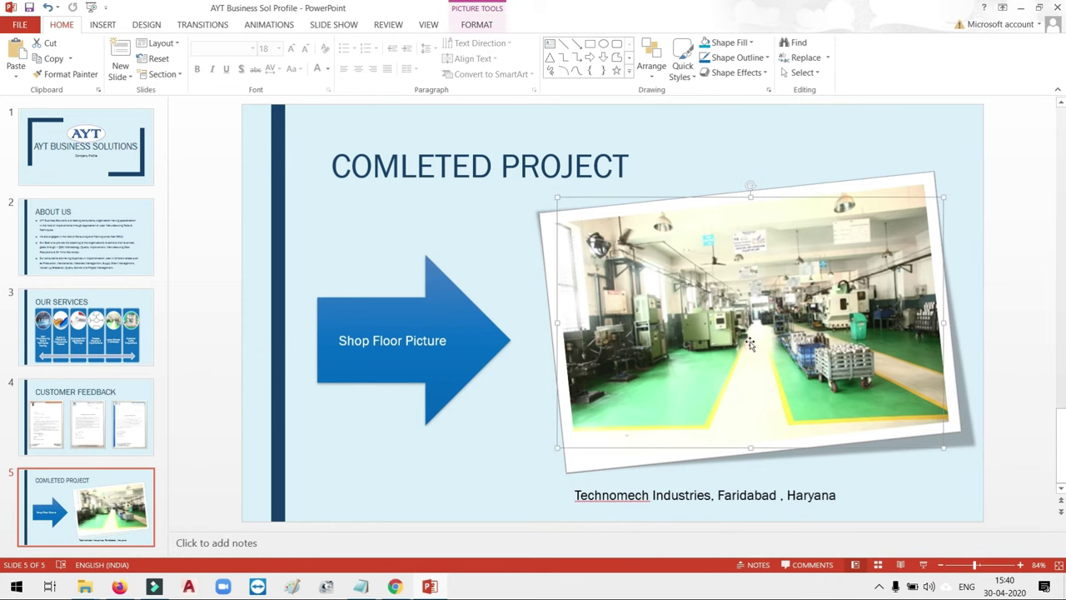
click(796, 495)
click(810, 484)
drag(767, 473, 765, 487)
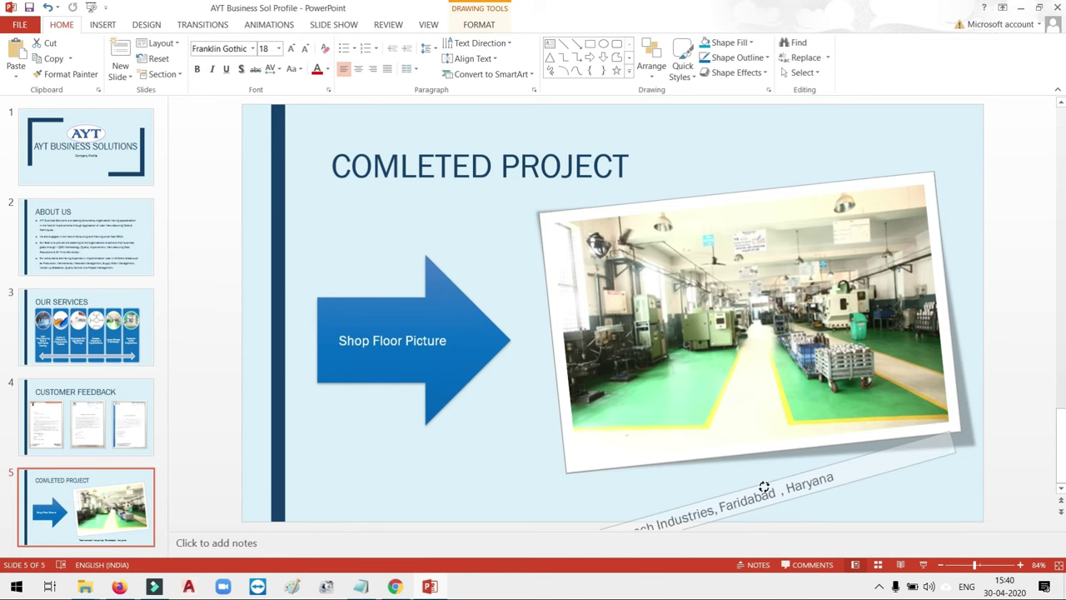
mouse_move(765, 487)
mouse_down()
mouse_move(763, 470)
mouse_move(809, 454)
mouse_up()
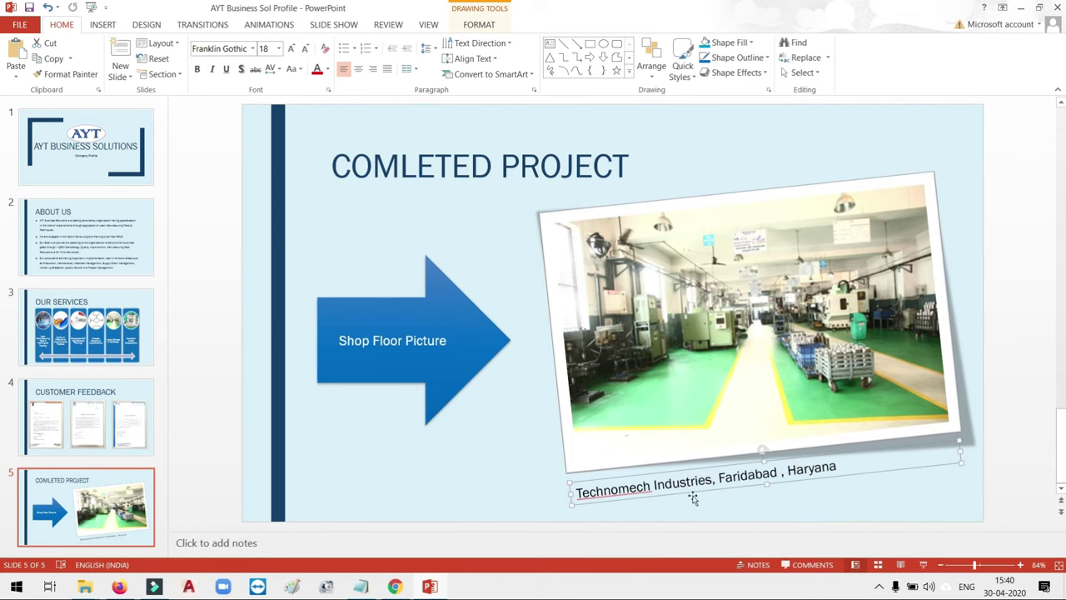
Centre the caption text, trying red before setting it back to black.
click(359, 70)
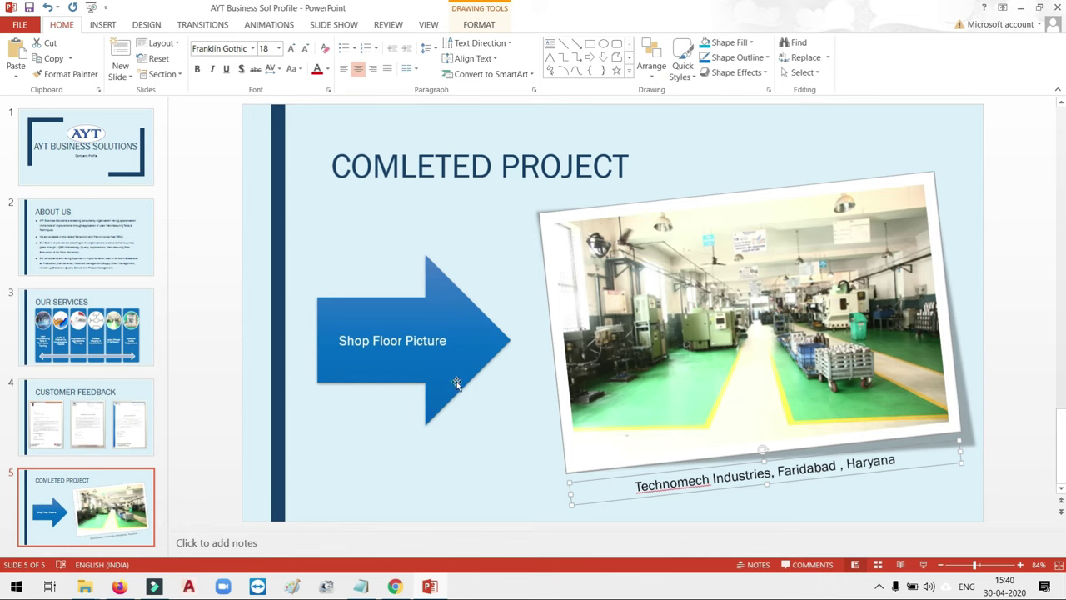
click(317, 70)
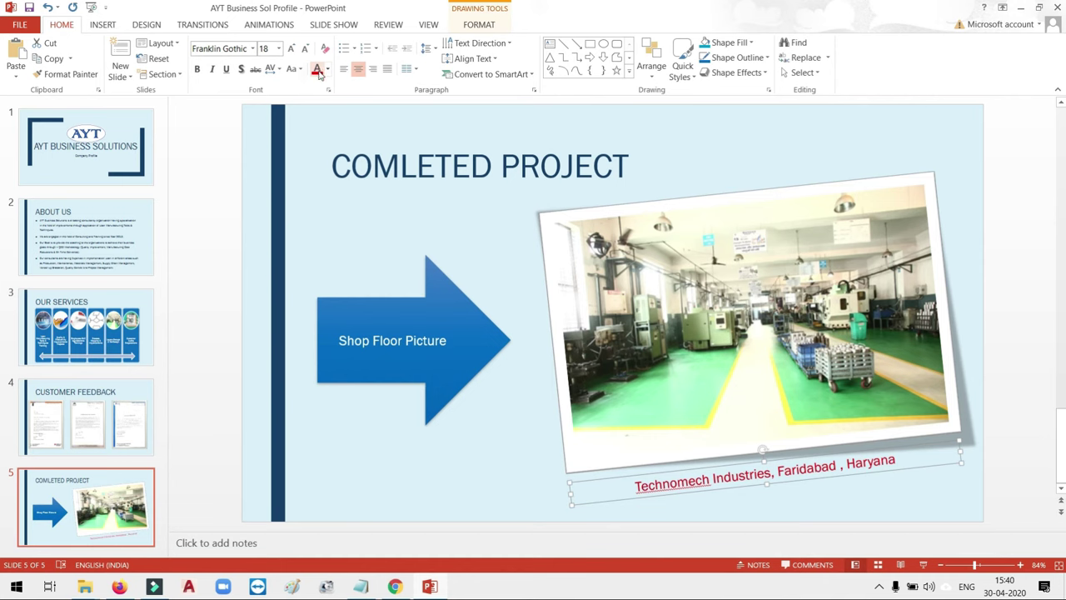
click(327, 69)
click(332, 103)
Fill the caption box with a light blue theme colour.
click(480, 25)
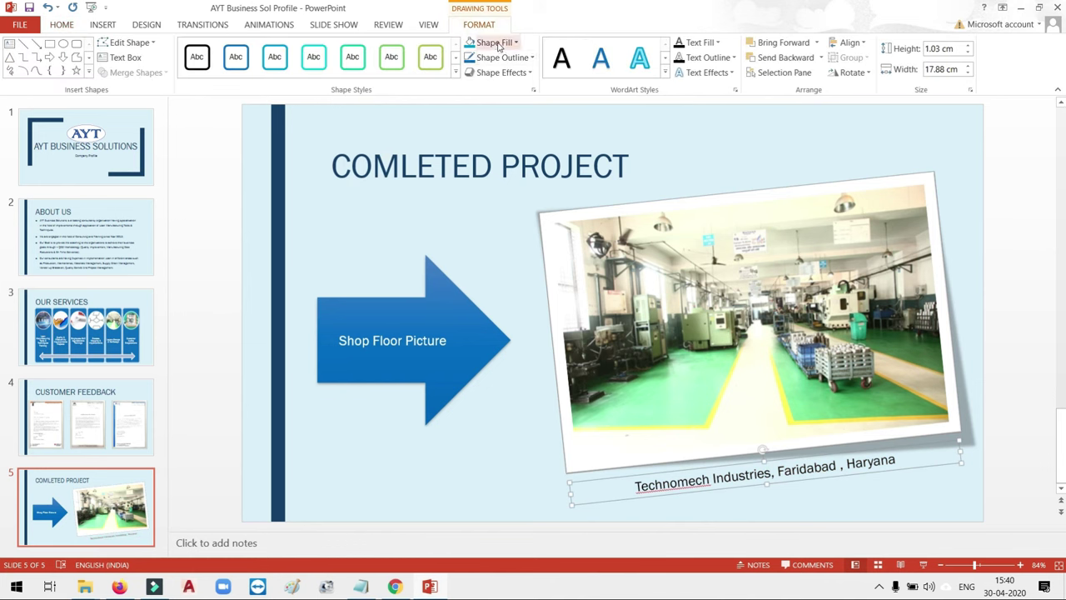
click(495, 43)
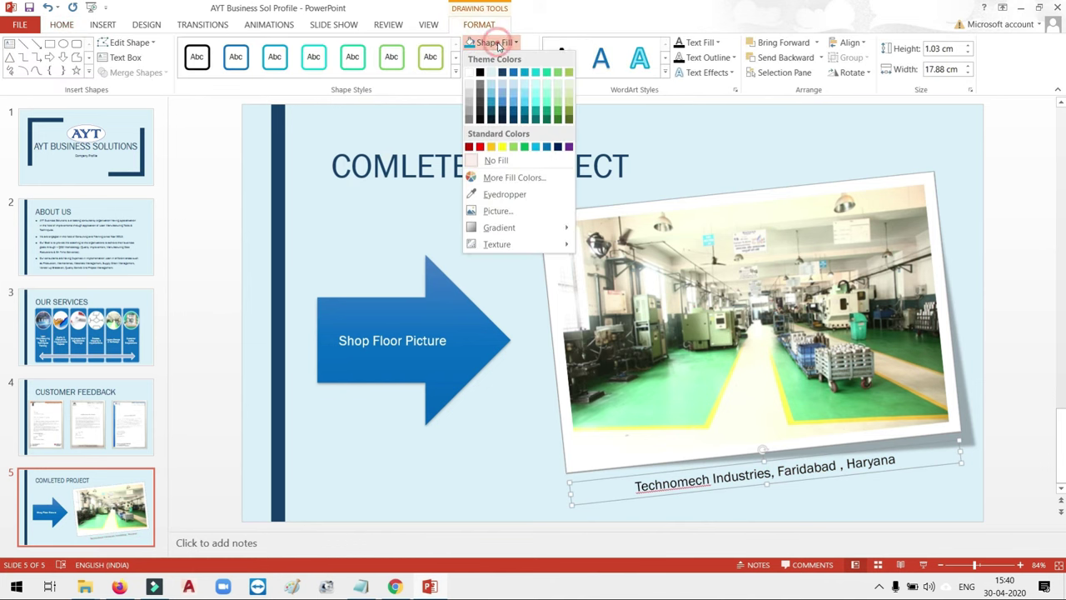
click(512, 95)
click(494, 479)
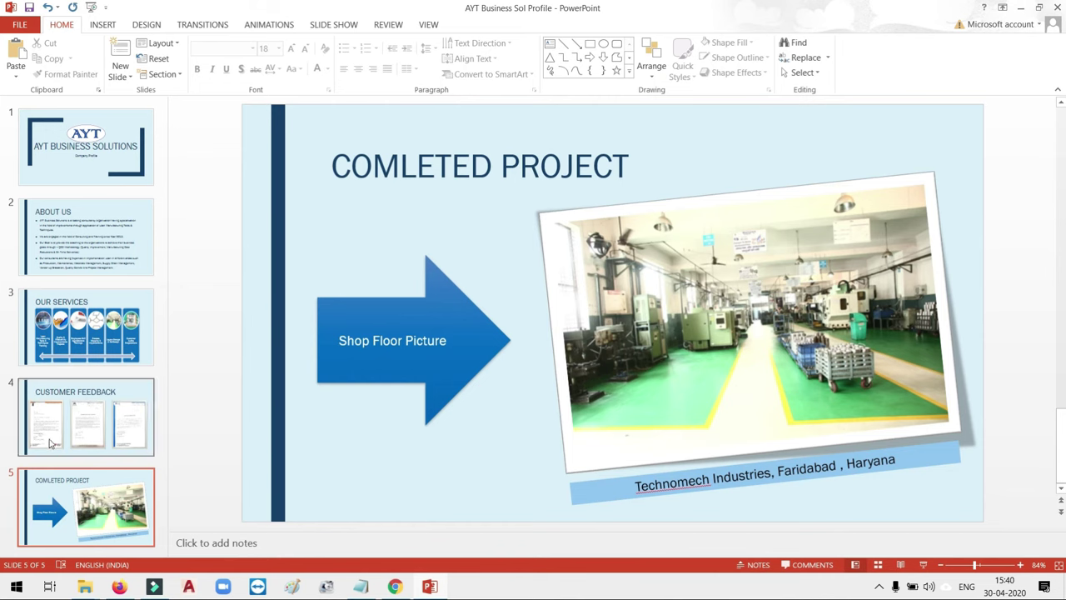
scroll(112, 497, down, 1)
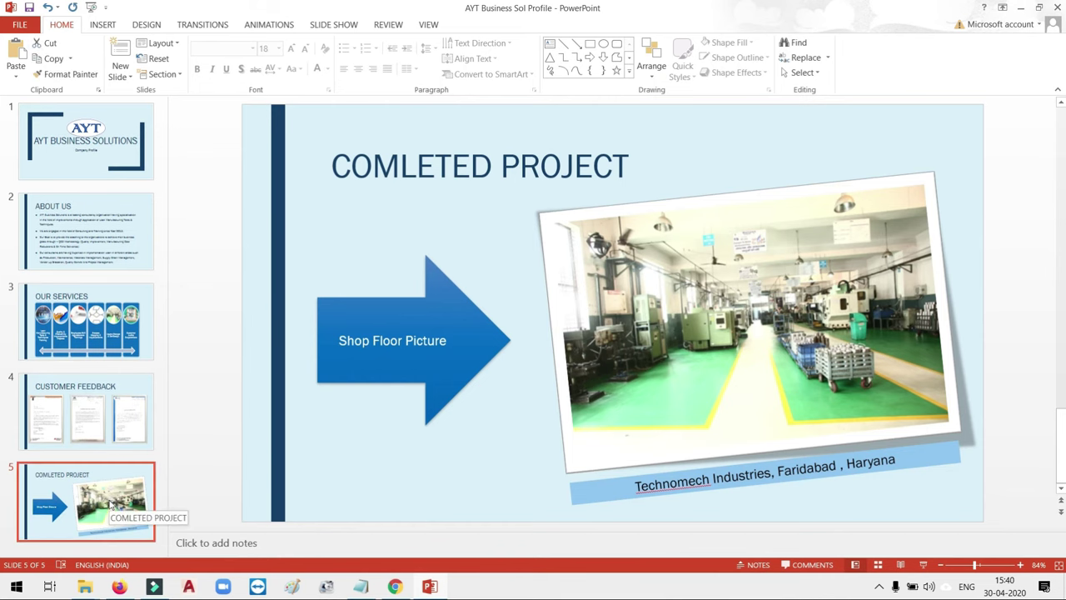
Add slide 6 with the title 'Thanks for Watching'.
key(Return)
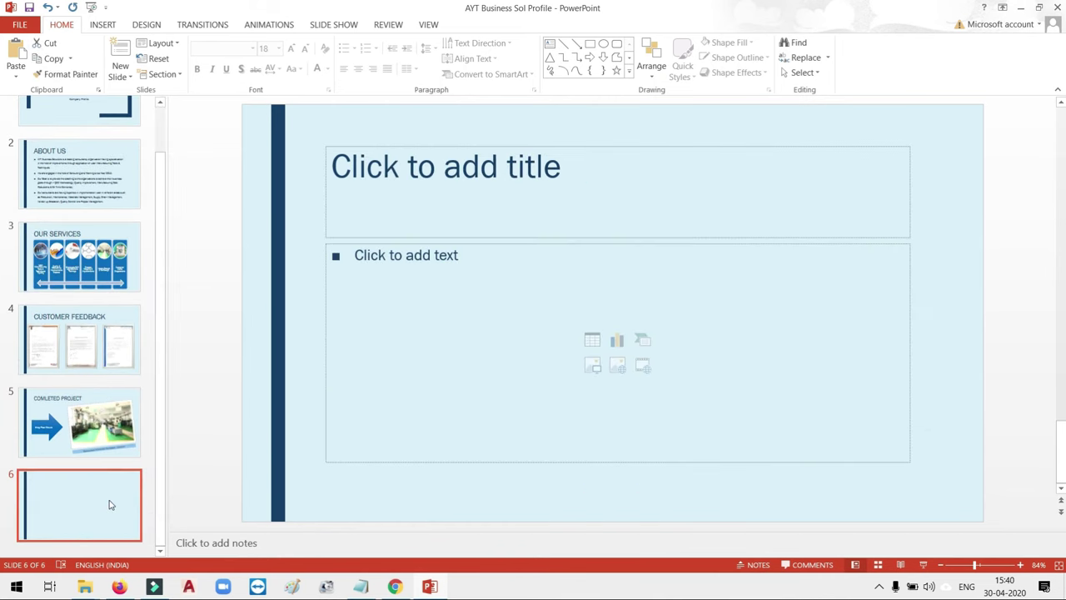
click(451, 158)
text(Thank)
key(BackSpace)
text(nks )
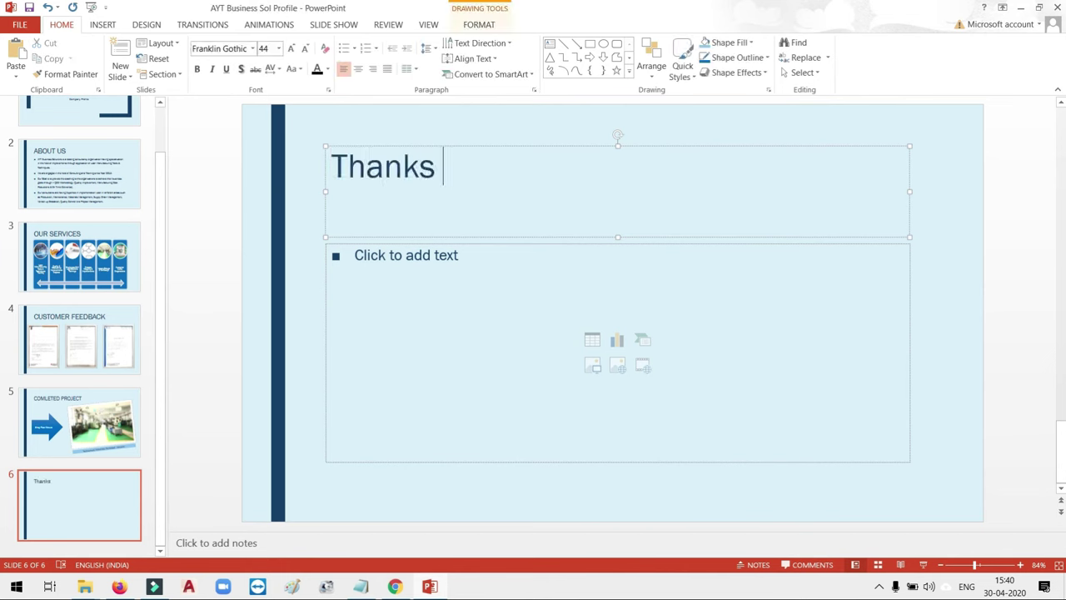
text(for Watching)
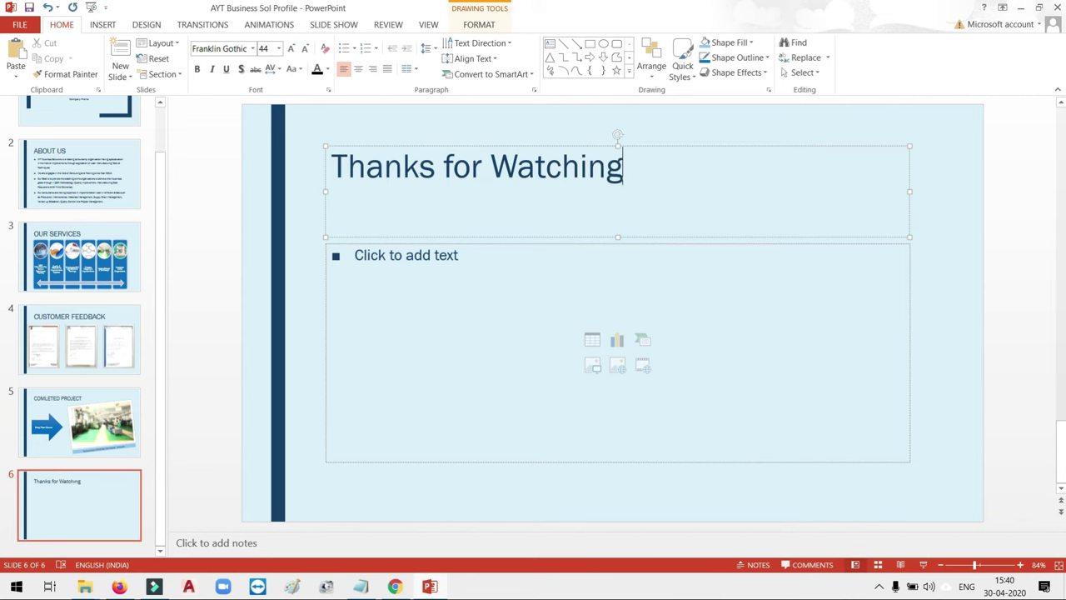
Remove the empty body placeholder and move the title to the middle of the slide.
click(697, 247)
key(Escape)
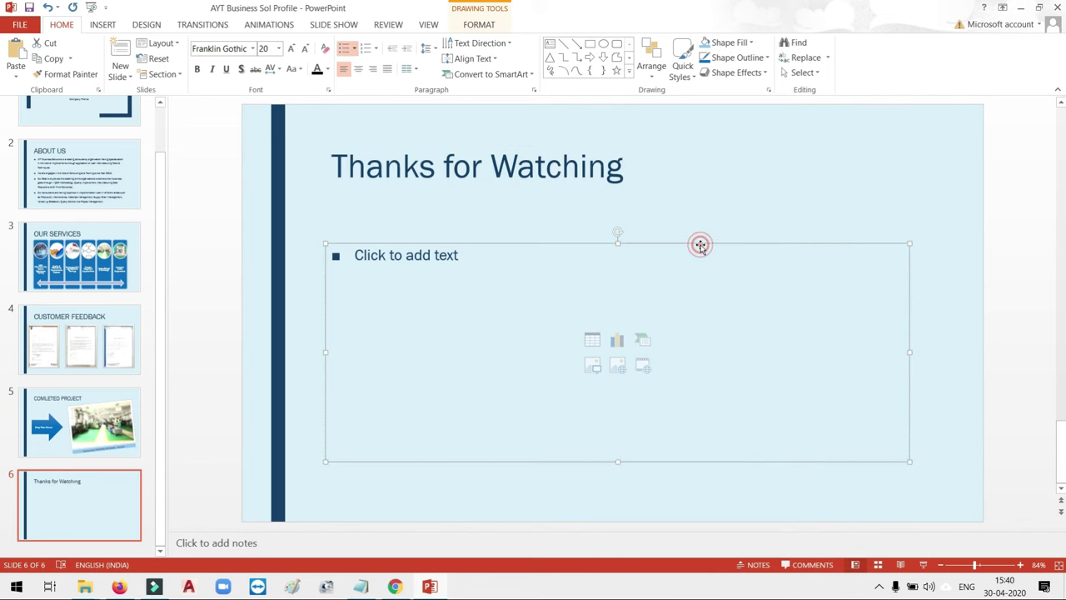
click(465, 138)
click(463, 133)
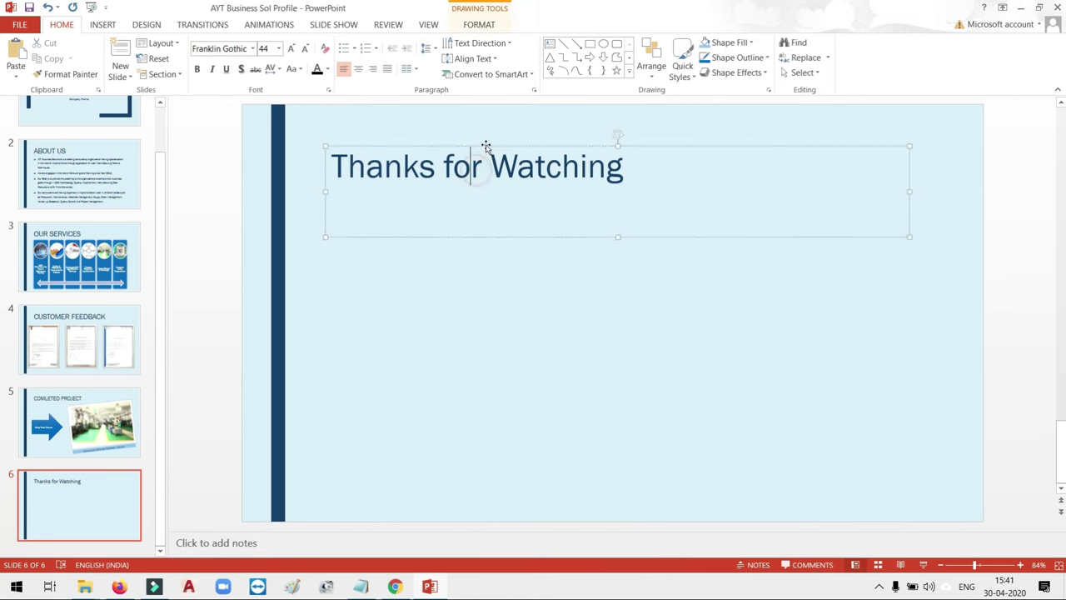
drag(486, 147, 451, 273)
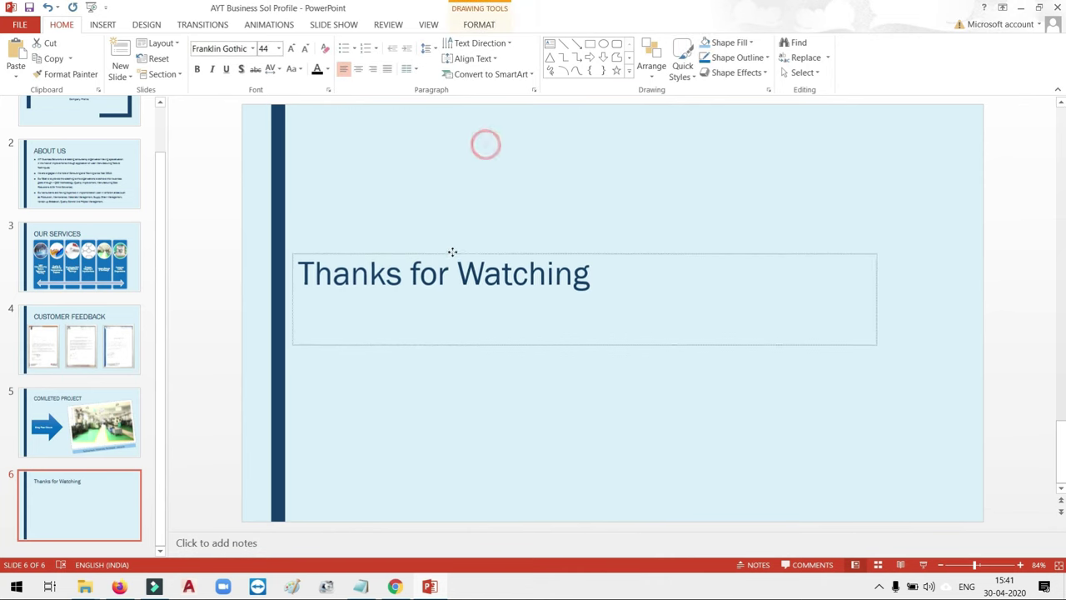
Centre the title, widen its box rightward, and enlarge its font to 66 pt.
click(290, 47)
click(291, 48)
click(291, 47)
click(358, 69)
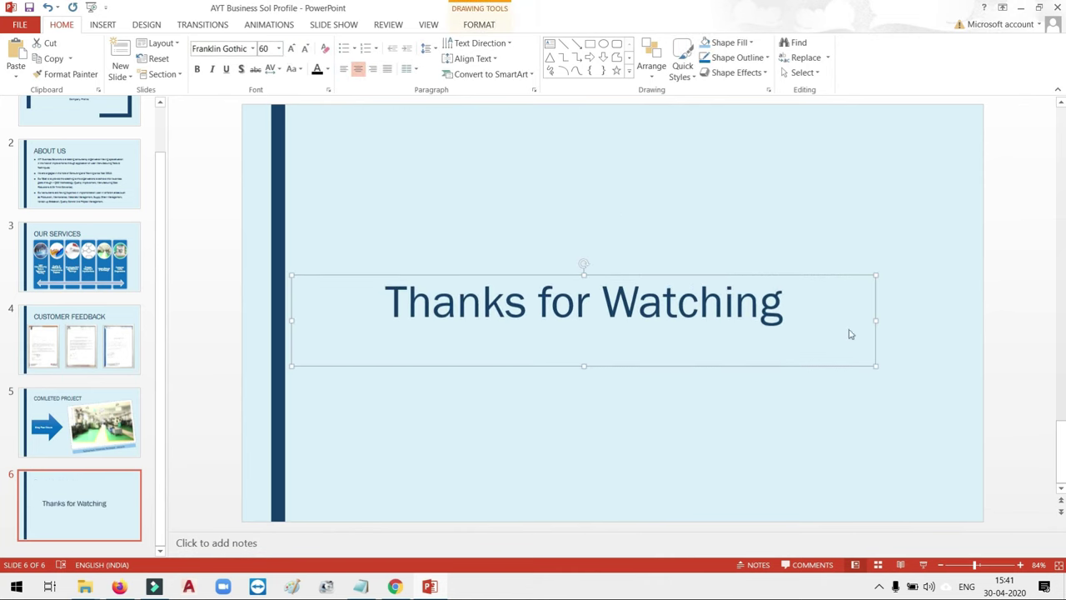
drag(875, 320, 979, 322)
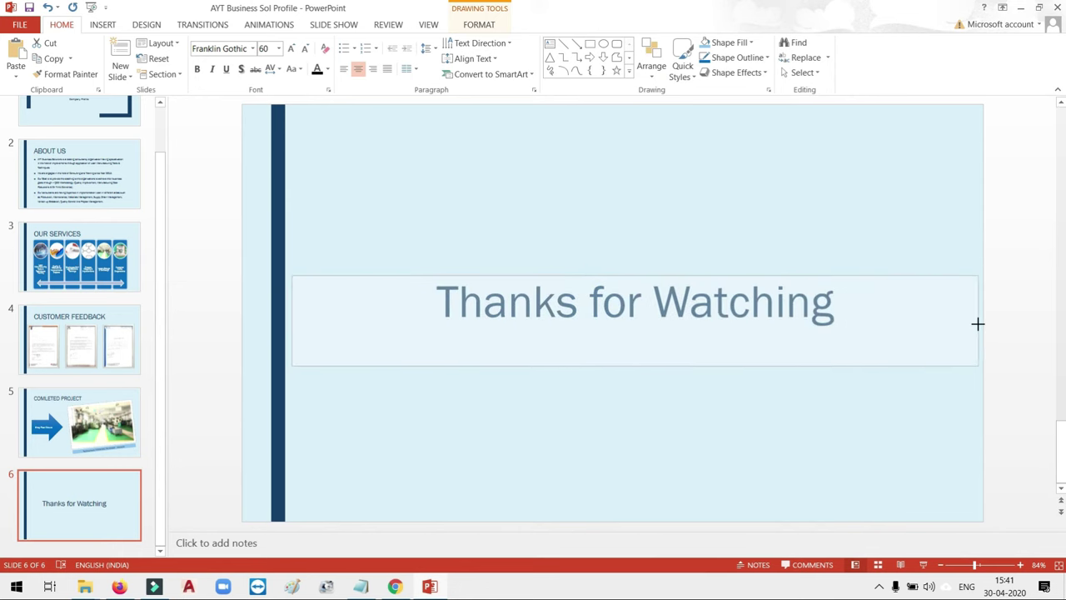
click(290, 48)
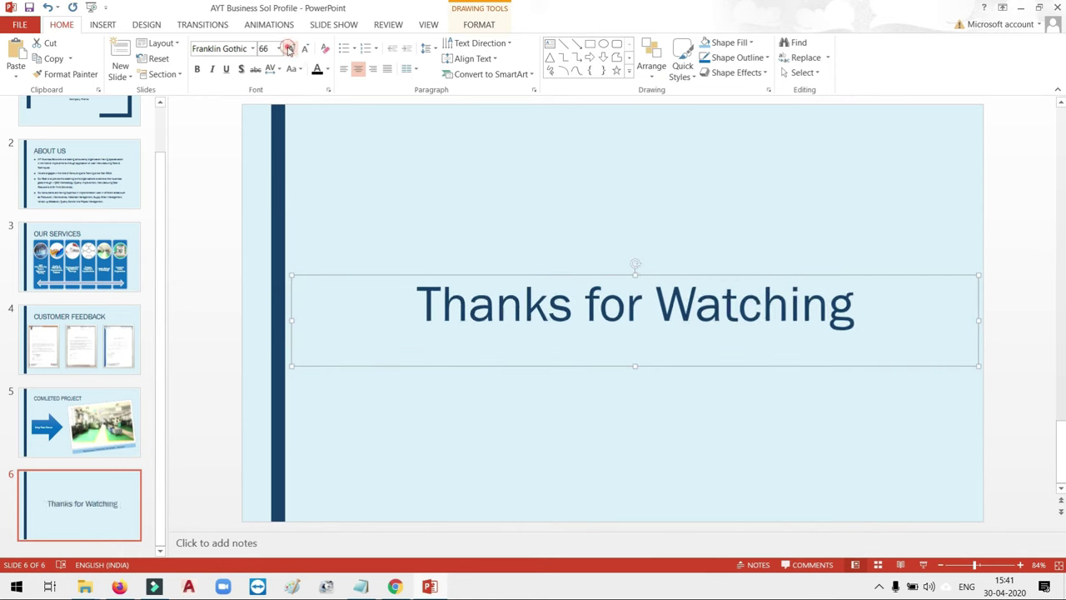
click(291, 47)
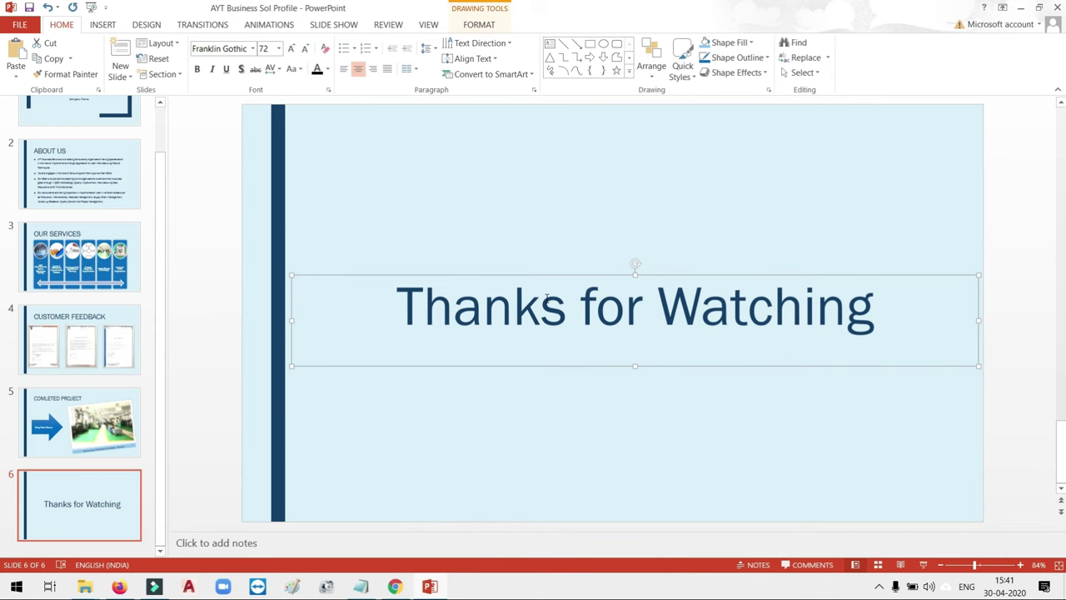
Select the 'Thanks for Watching' title and browse WordArt styles without applying one.
triple_click(406, 306)
click(483, 28)
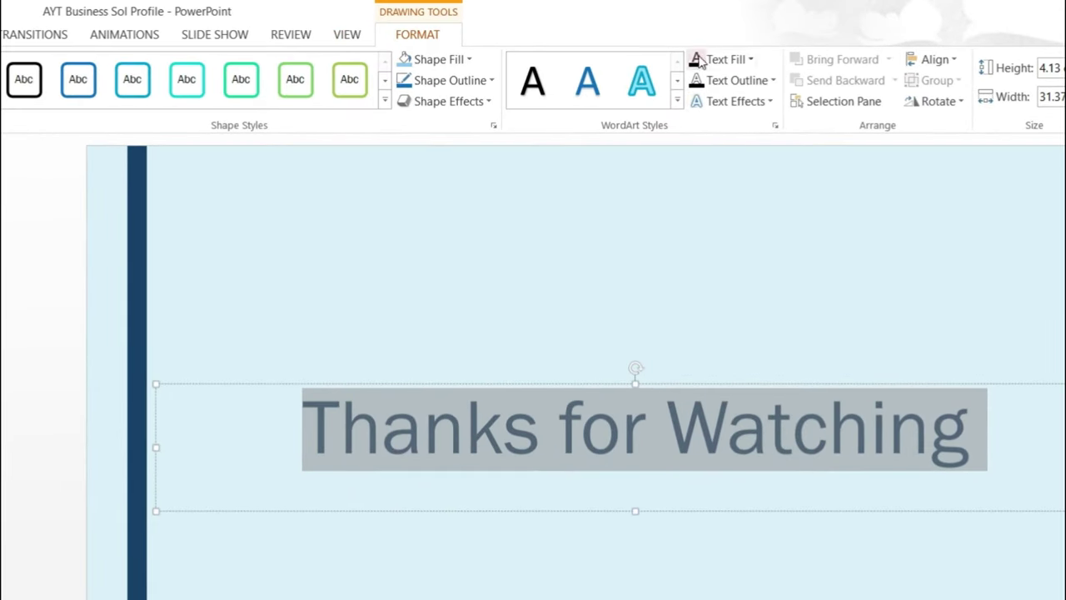
click(678, 100)
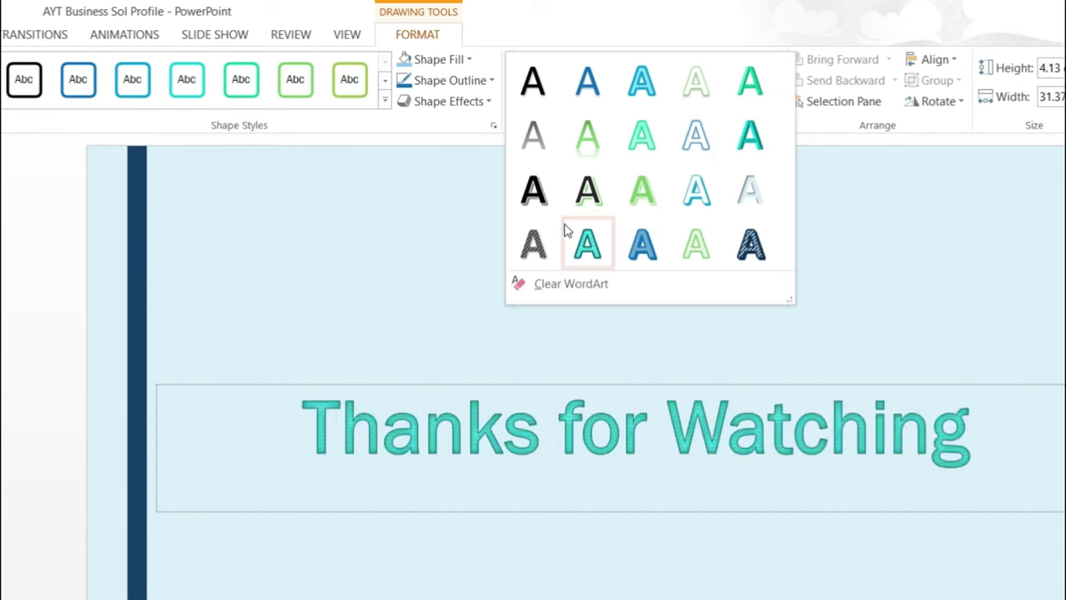
click(454, 271)
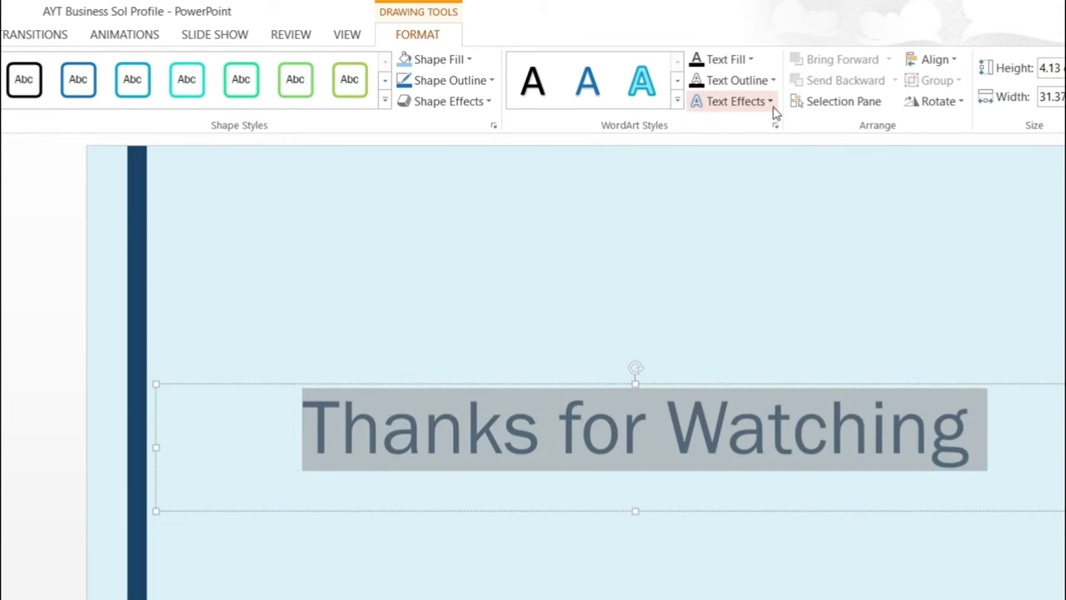
Apply a Reflection text effect variation to the 'Thanks for Watching' title.
click(771, 103)
mouse_move(774, 145)
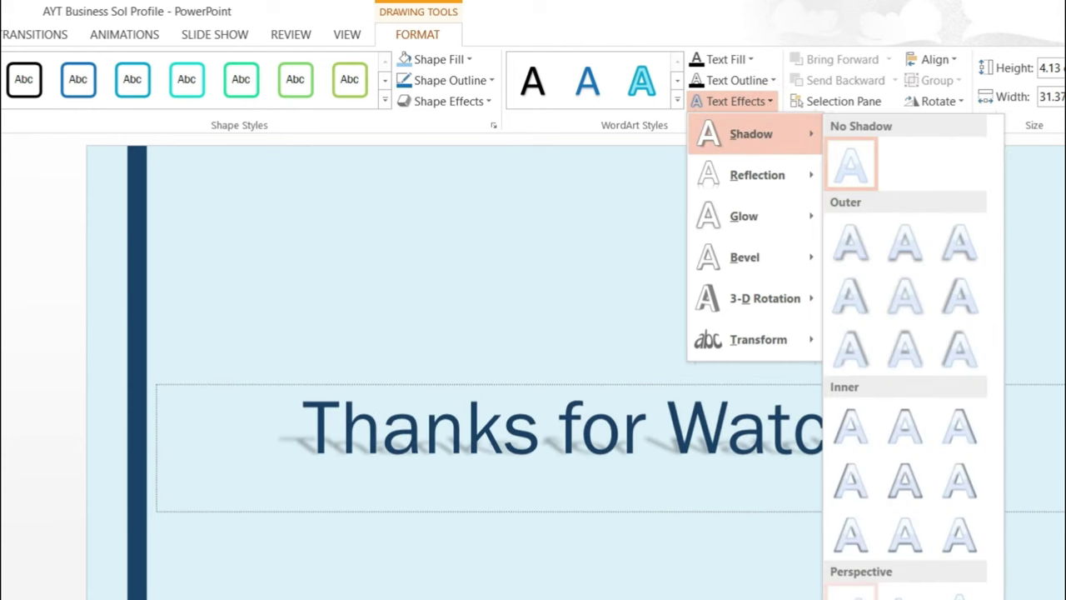
mouse_move(766, 175)
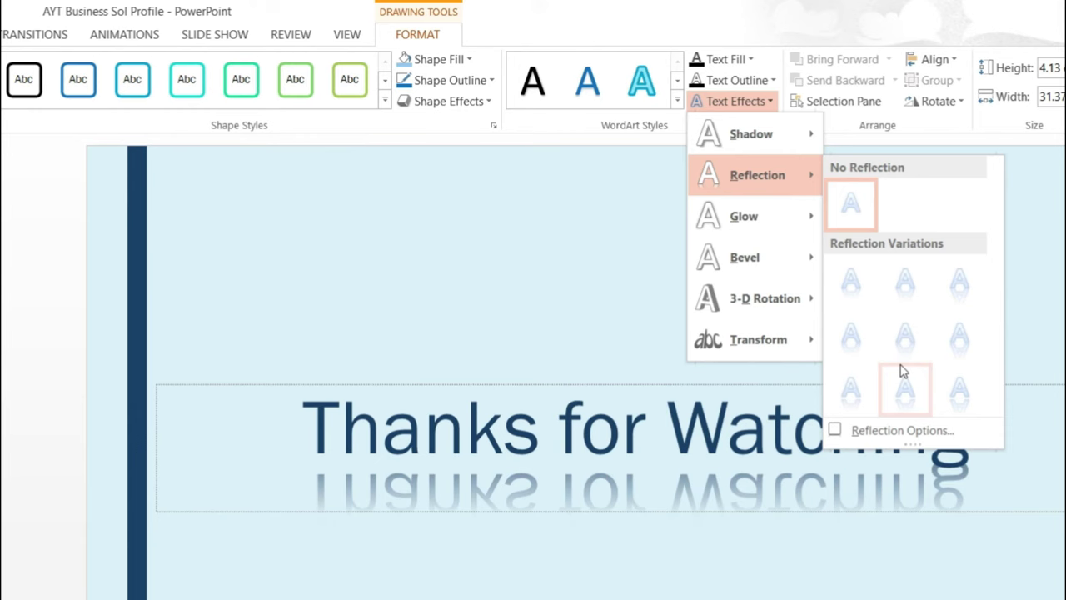
mouse_move(729, 216)
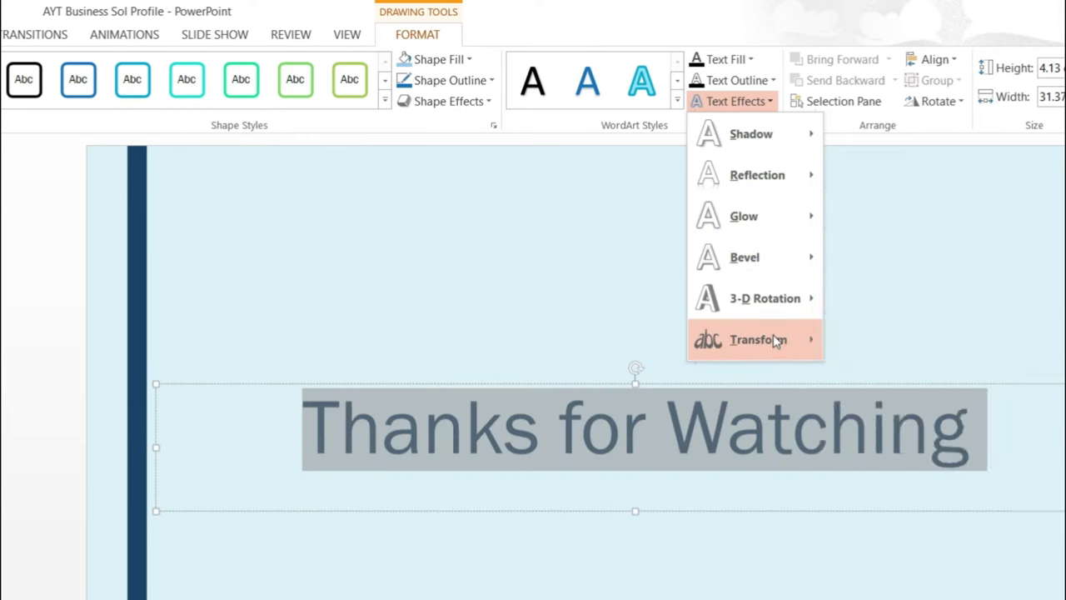
mouse_move(761, 302)
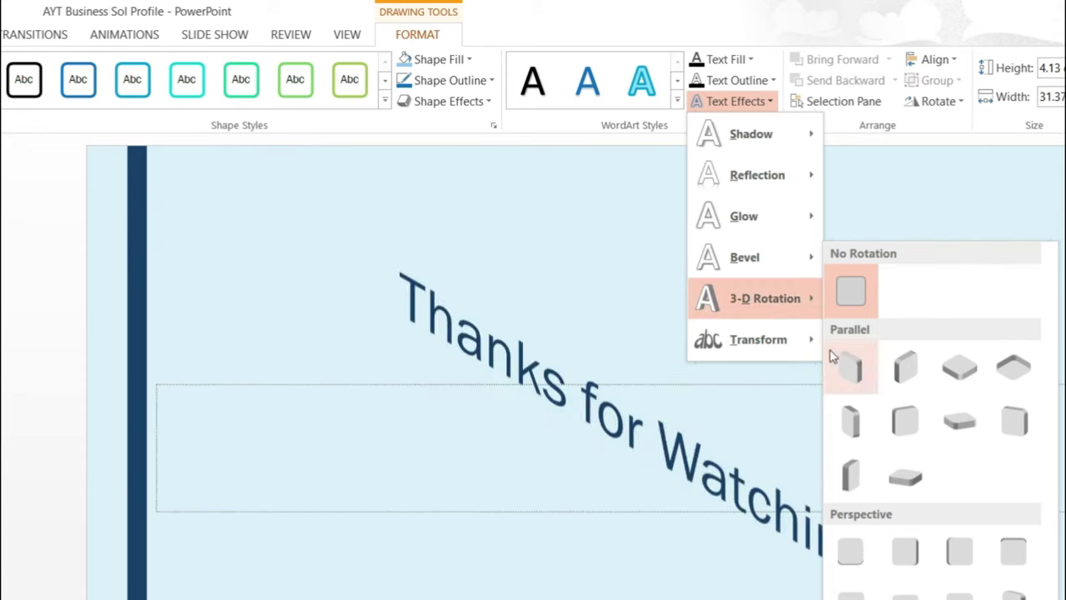
mouse_move(774, 340)
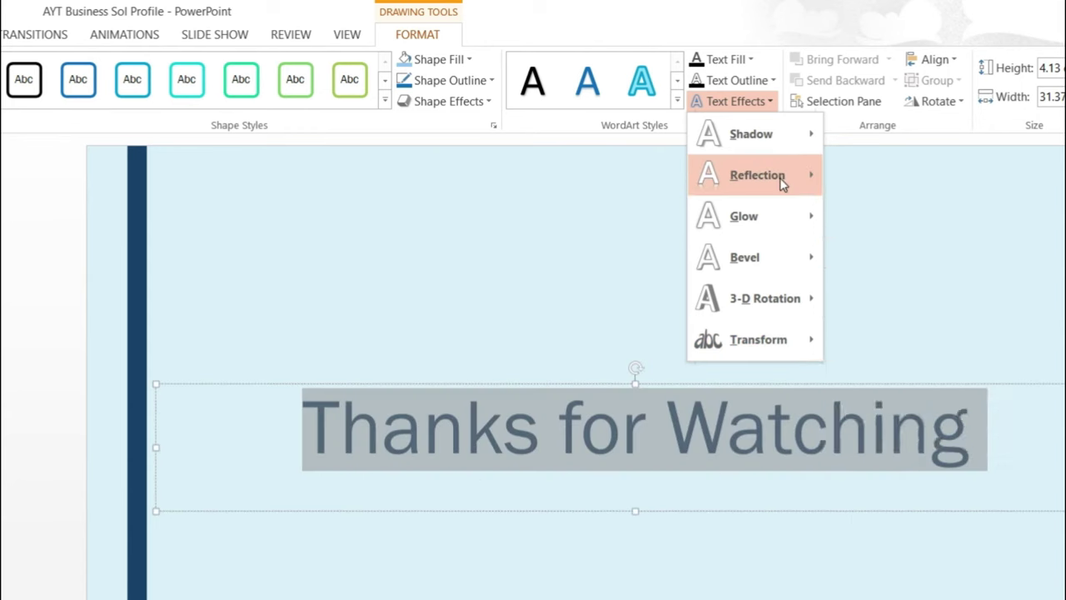
click(779, 178)
click(858, 341)
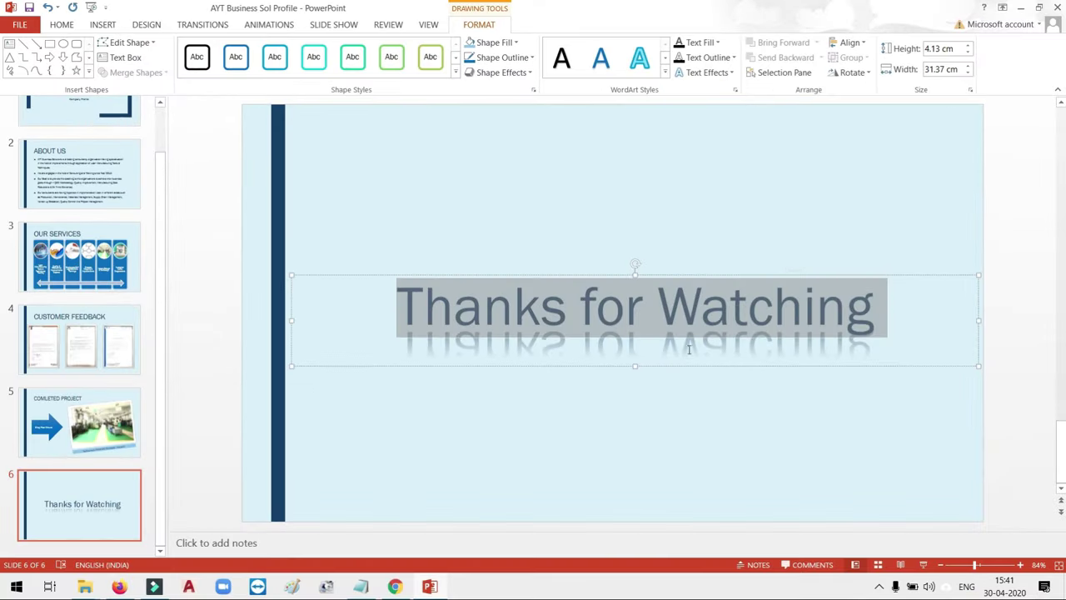
click(667, 436)
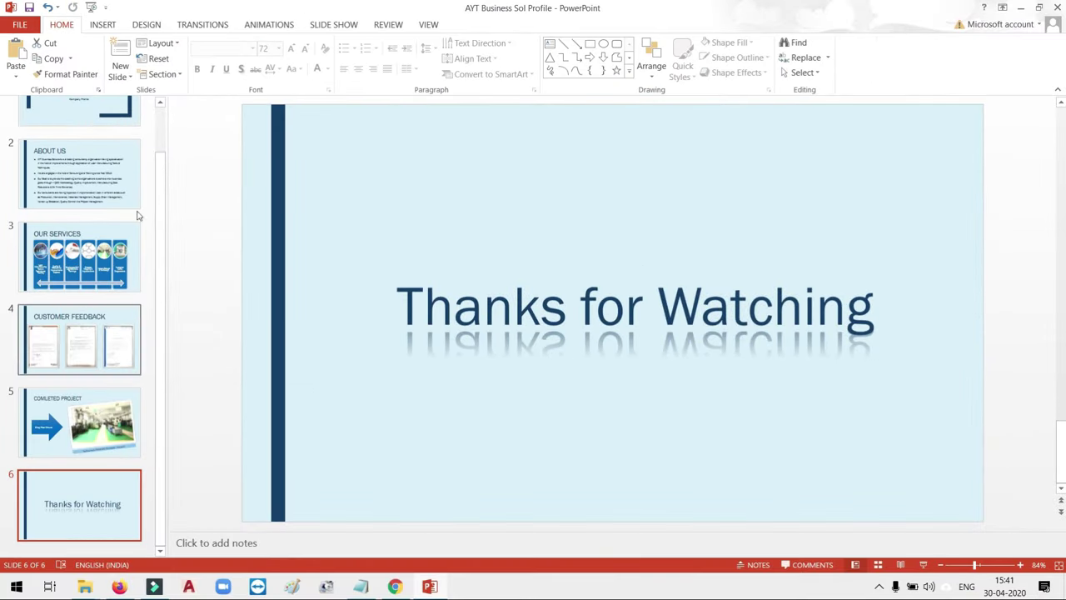
Save the deck and run the slide show from the AYT BUSINESS SOLUTIONS title slide.
click(29, 8)
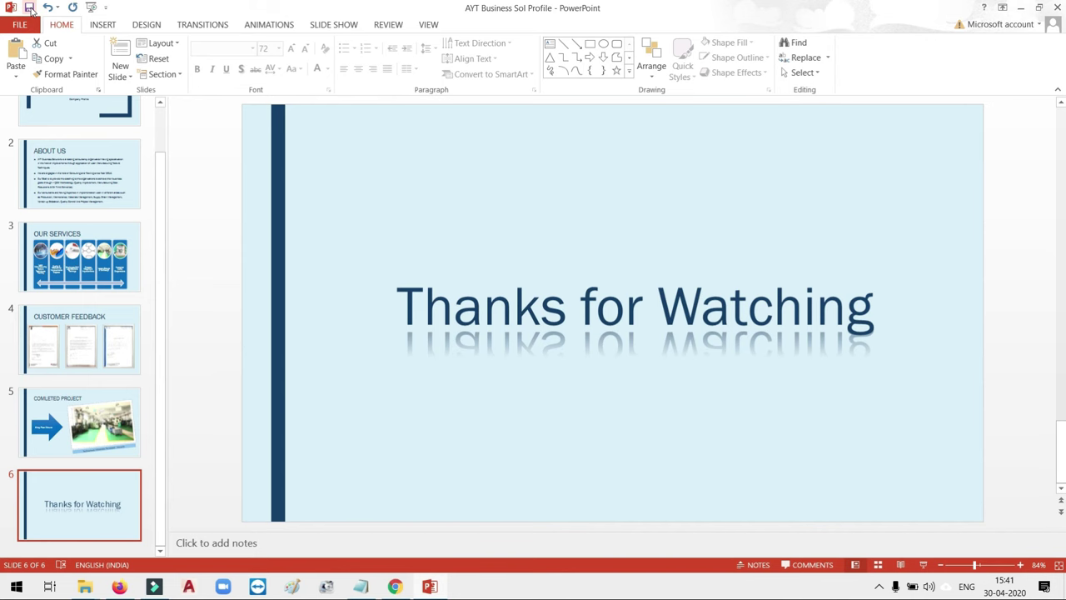
scroll(111, 231, up, 2)
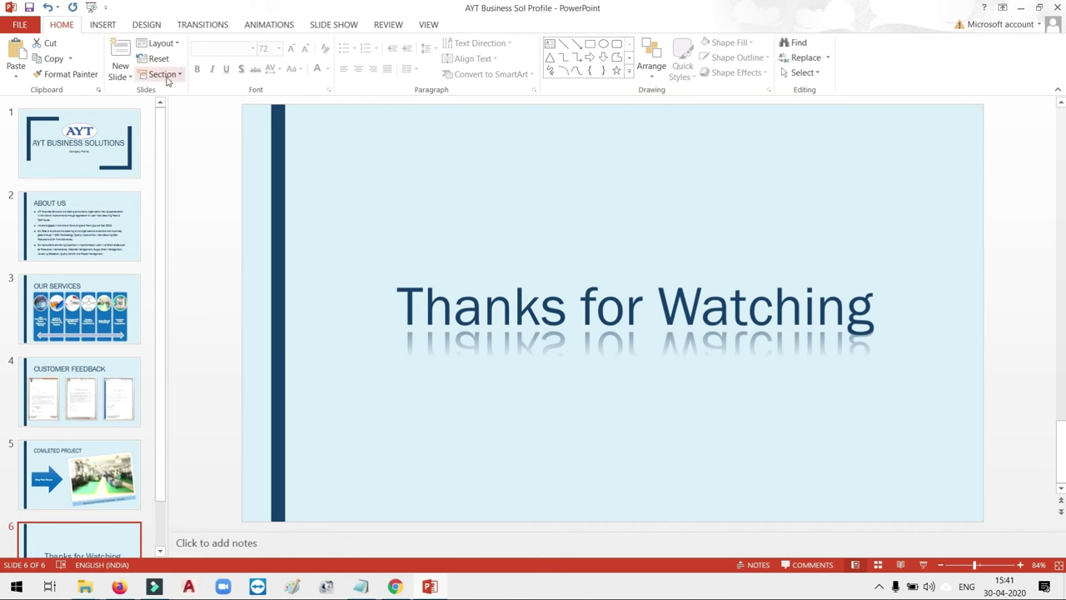
click(214, 26)
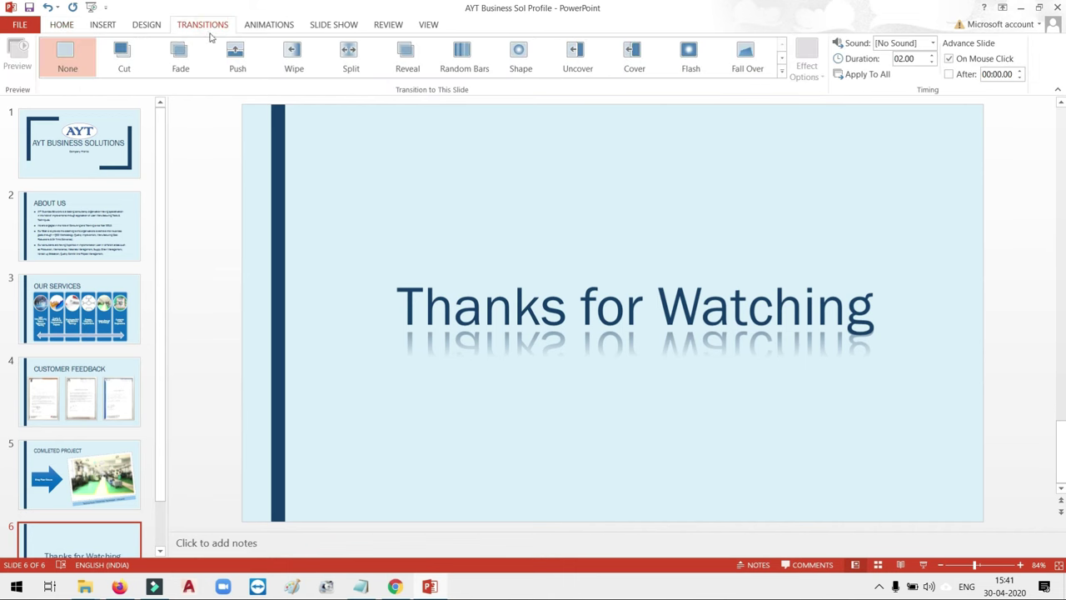
click(114, 144)
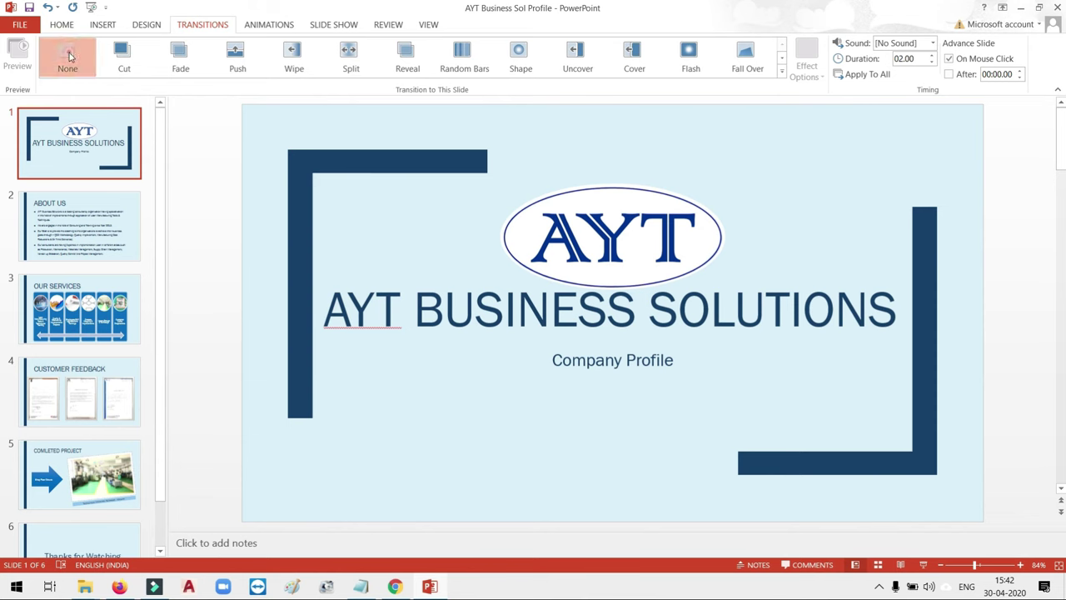
click(923, 567)
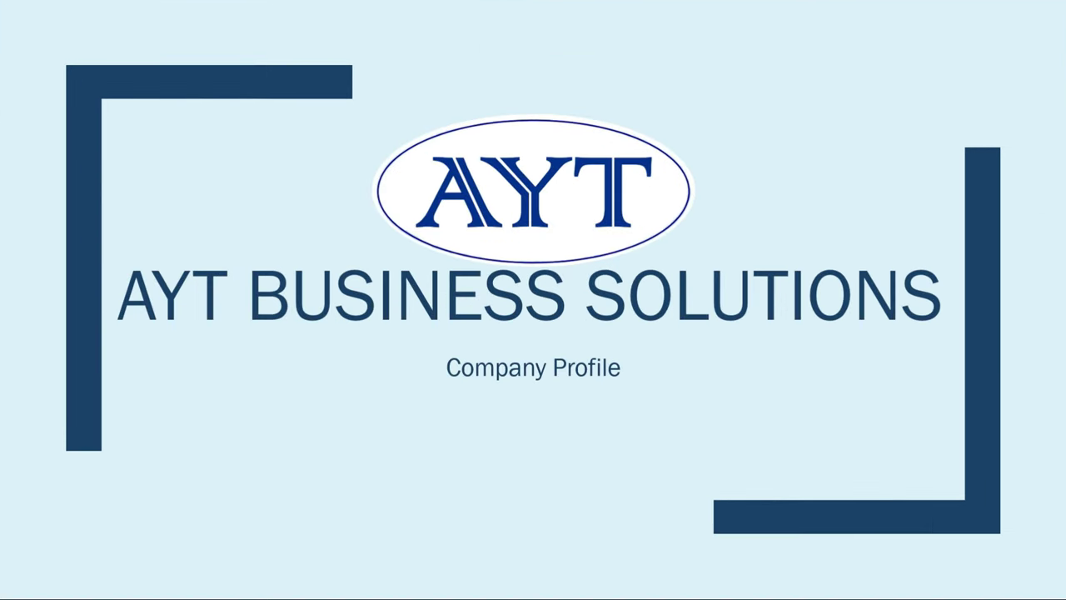
key(Right)
key(Right)
key(Right)
key(Right)
key(Right)
key(Right)
key(Right)
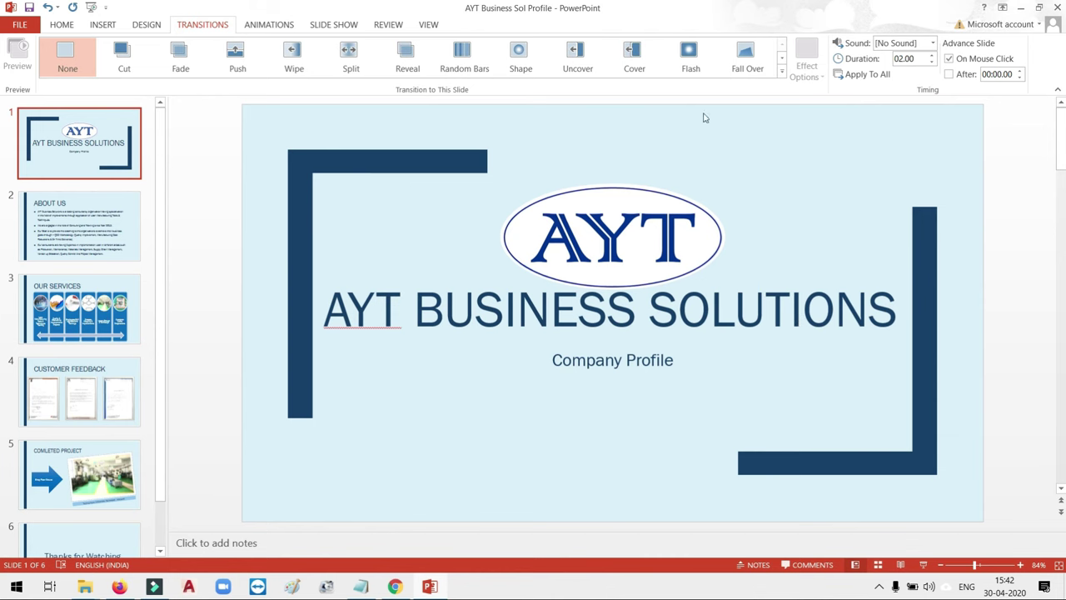
After trying Honeycomb and Doors, apply the Cube transition to all slides and save.
click(782, 71)
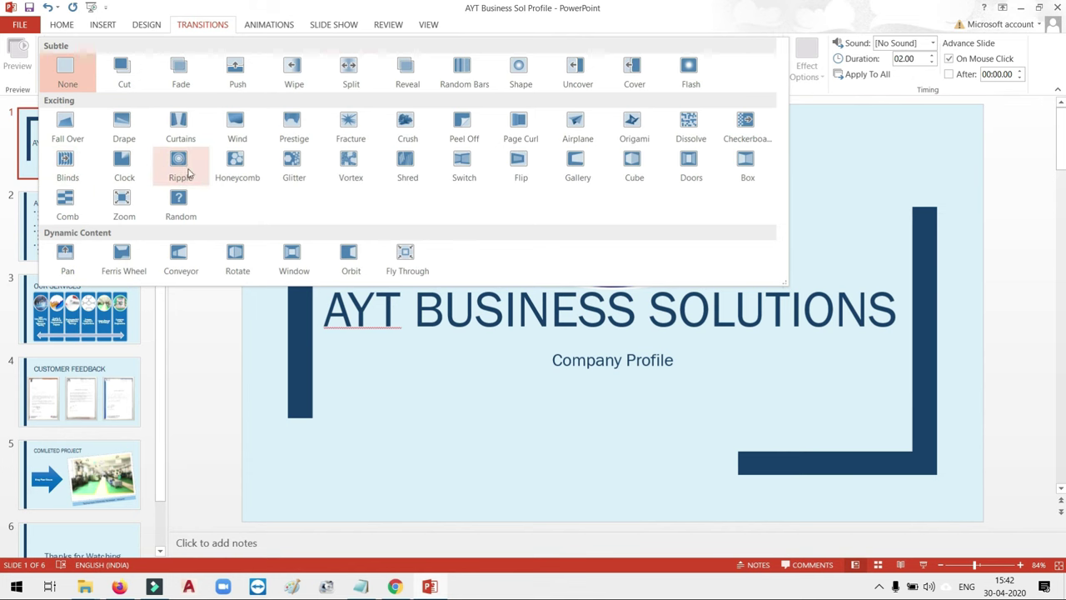
click(236, 164)
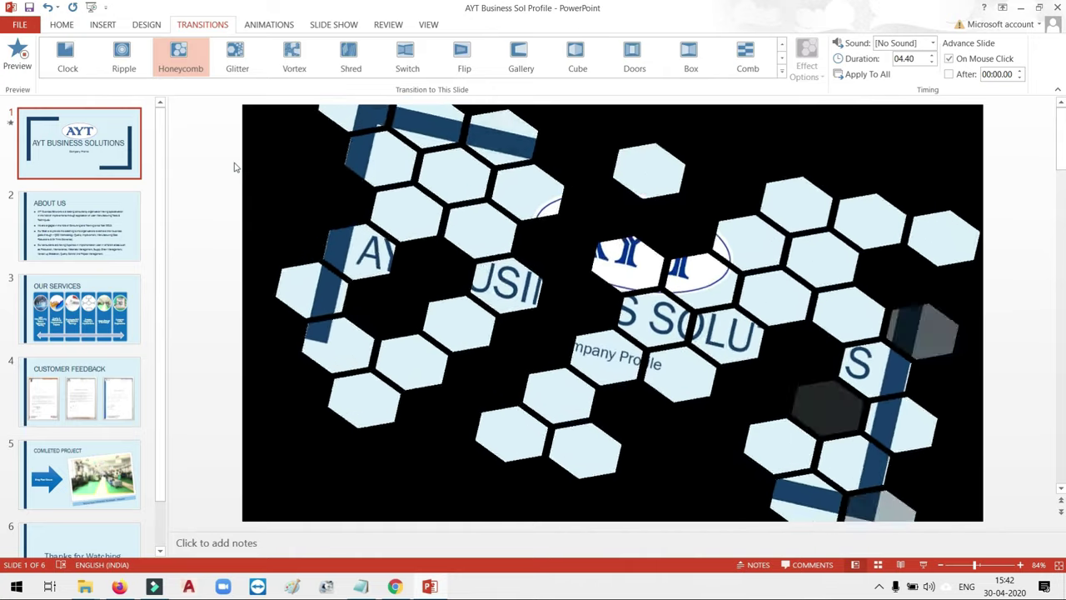
click(637, 56)
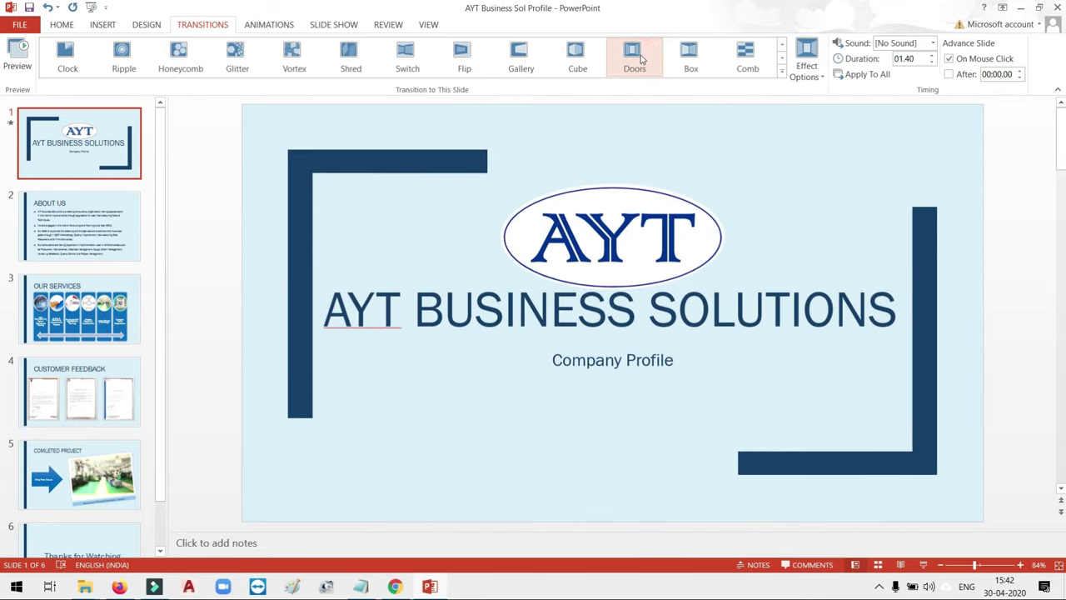
click(570, 62)
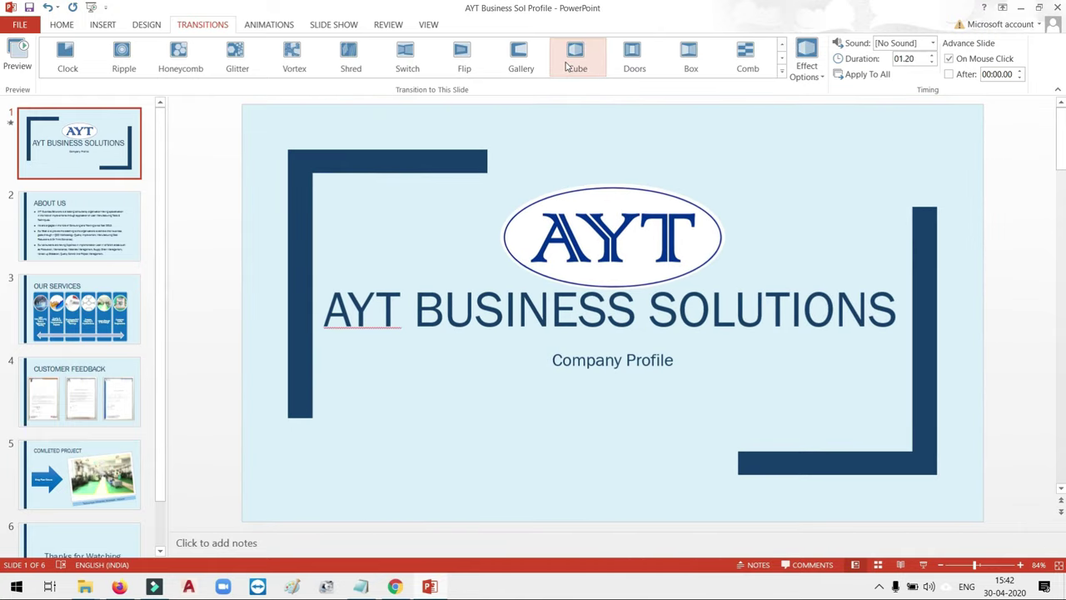
click(876, 80)
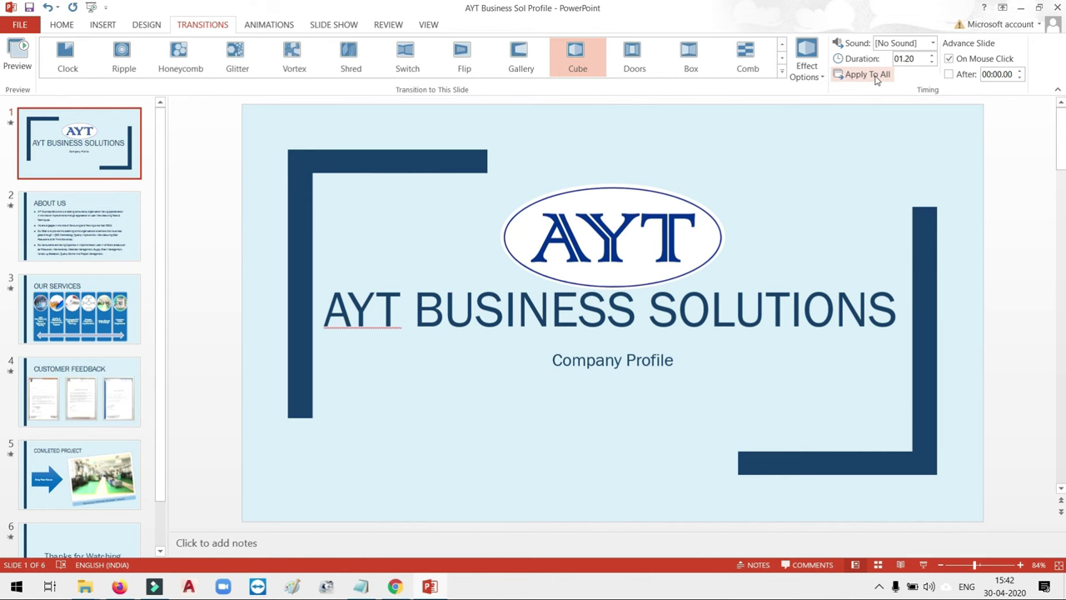
click(876, 80)
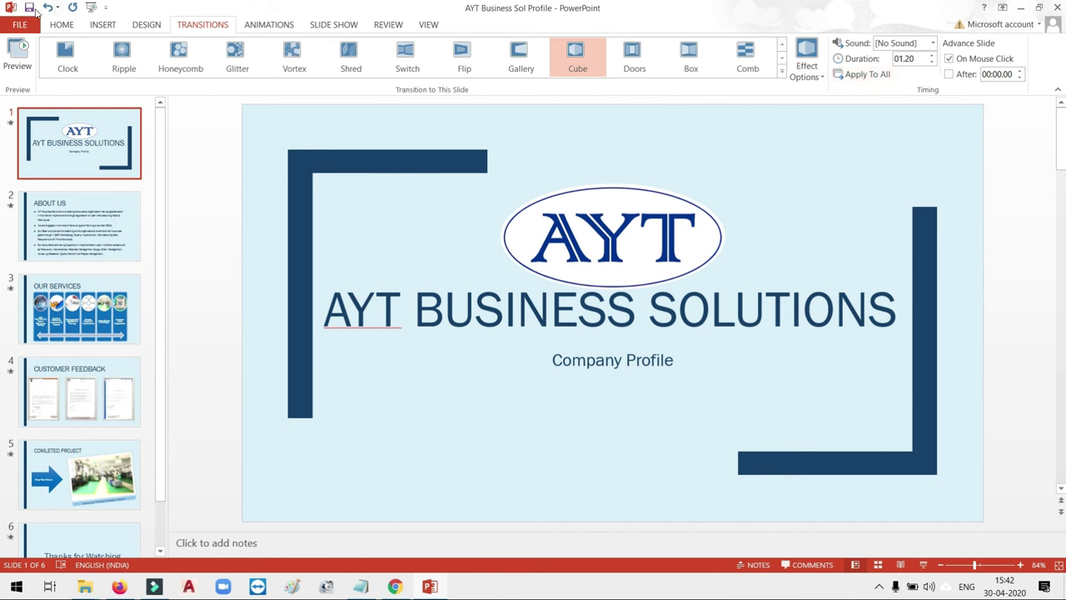
click(29, 9)
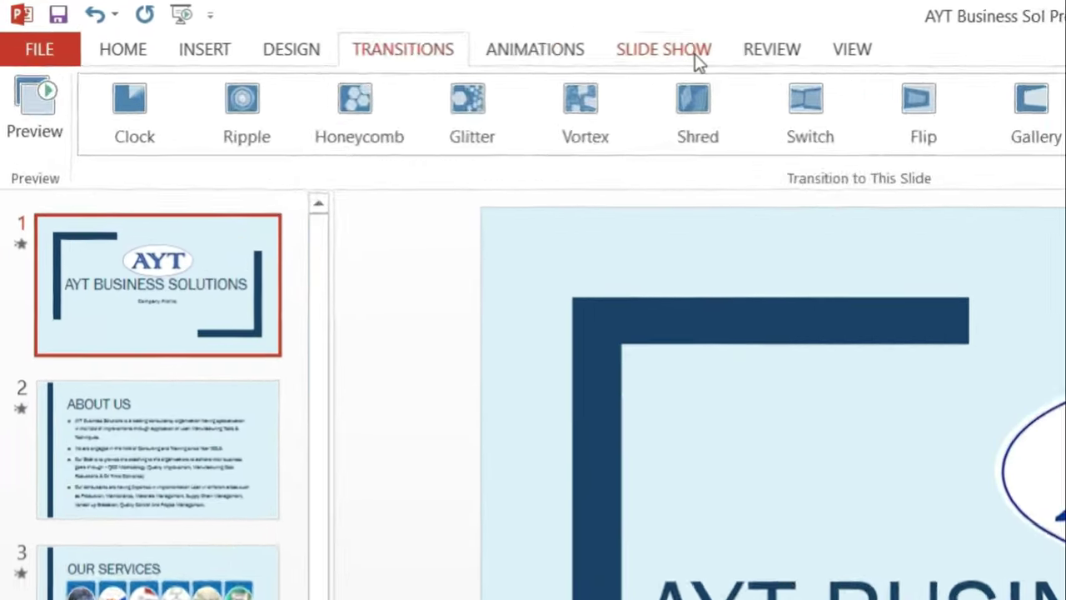
Start the slide show from the first slide via the Slide Show tab.
click(349, 27)
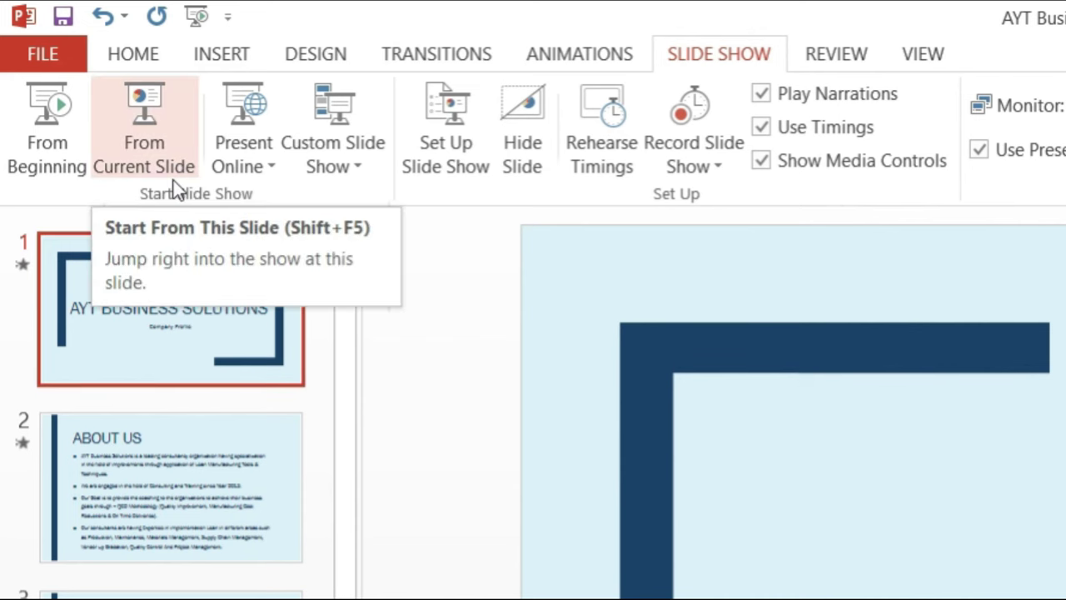
key(Down)
key(Down)
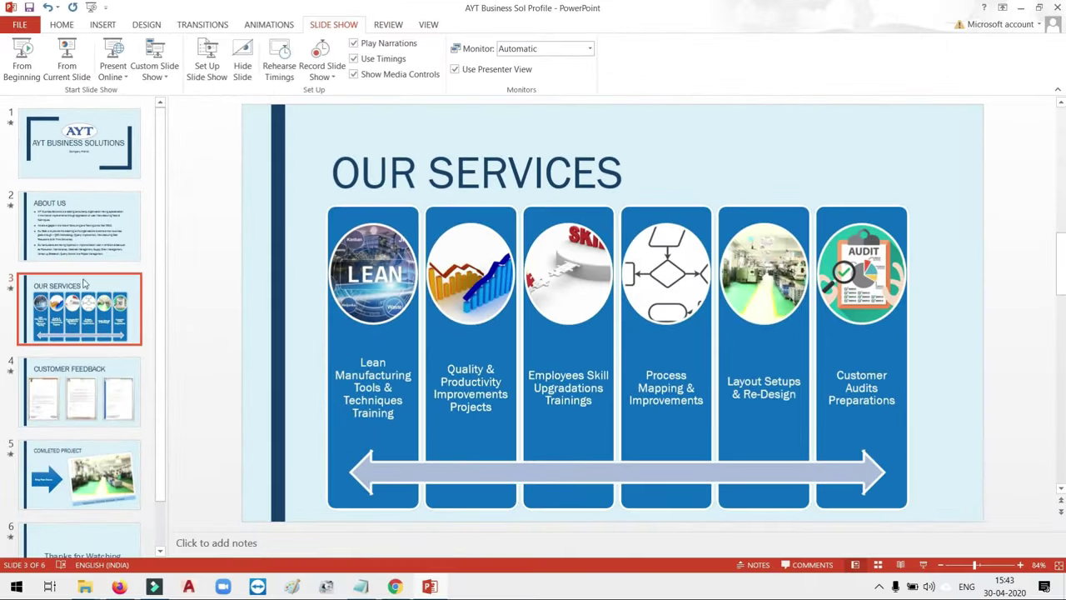
click(41, 76)
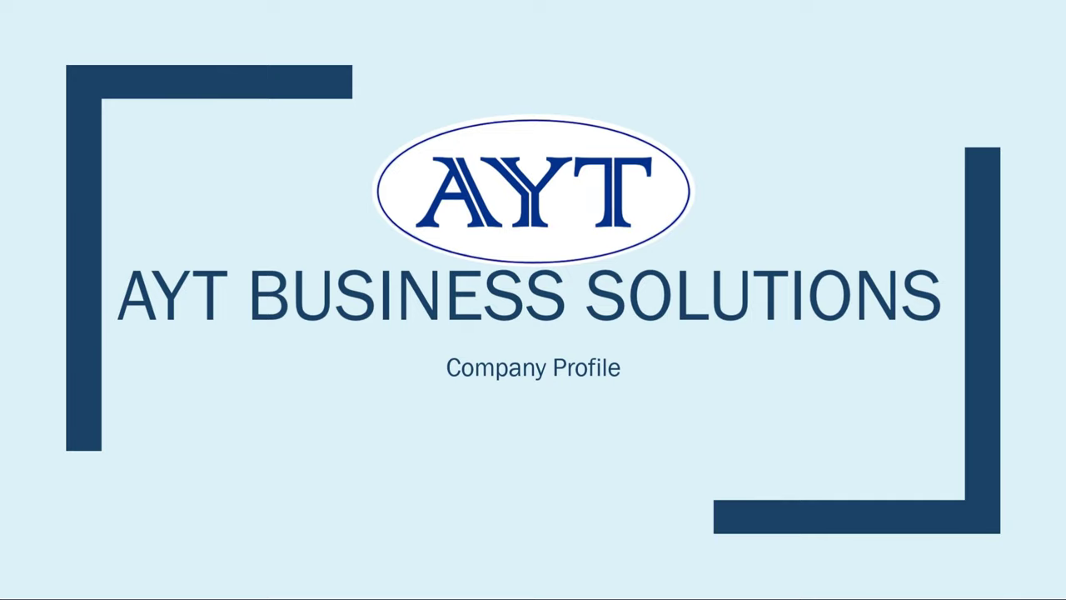
Advance through ABOUT US, OUR SERVICES and CUSTOMER FEEDBACK to the end, then restart with F5.
key(Right)
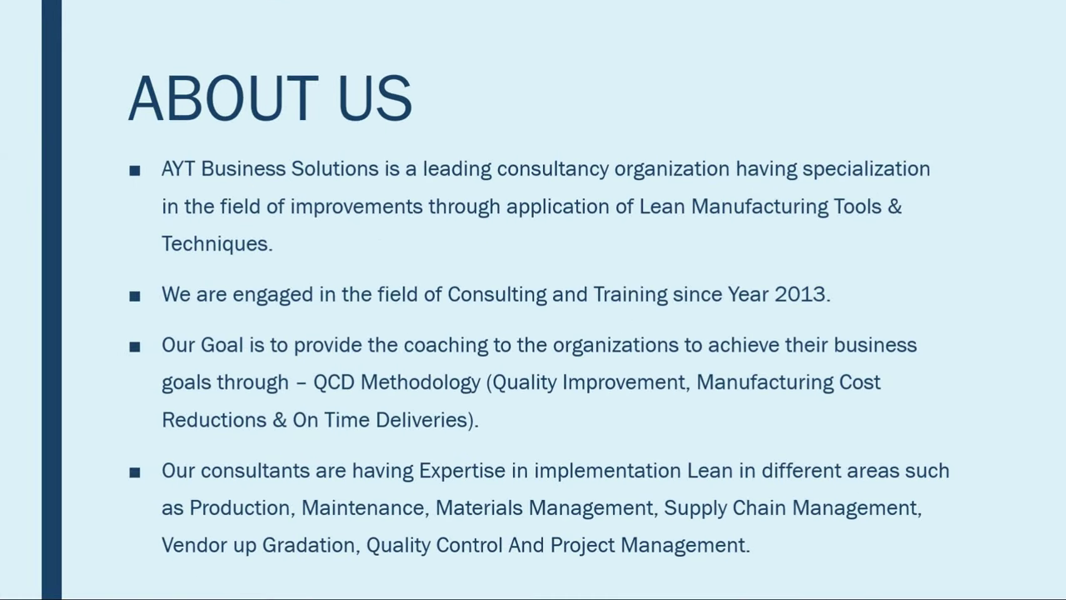
key(Right)
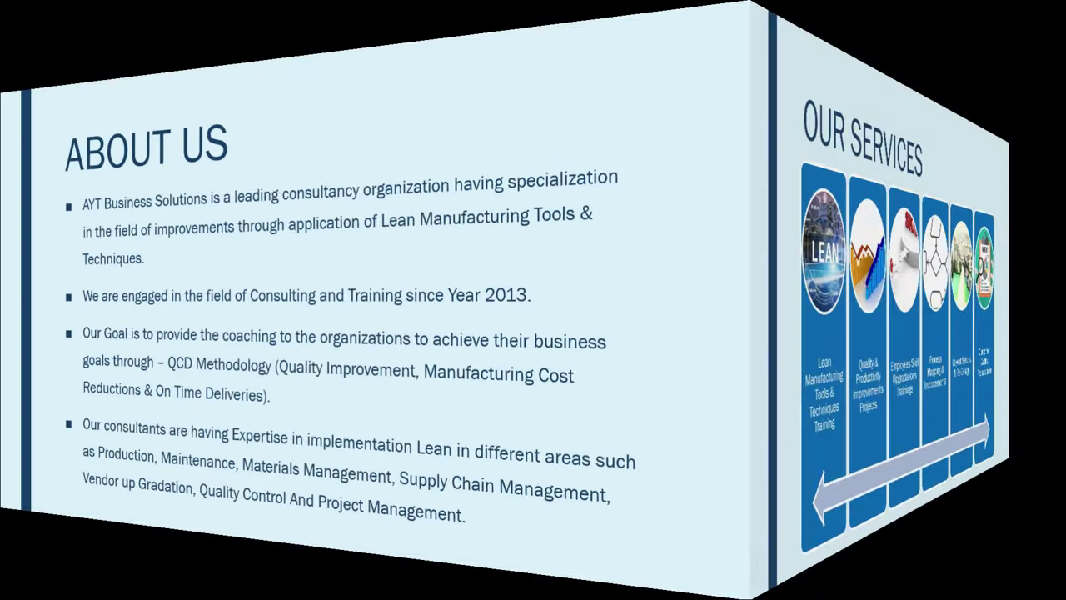
key(Right)
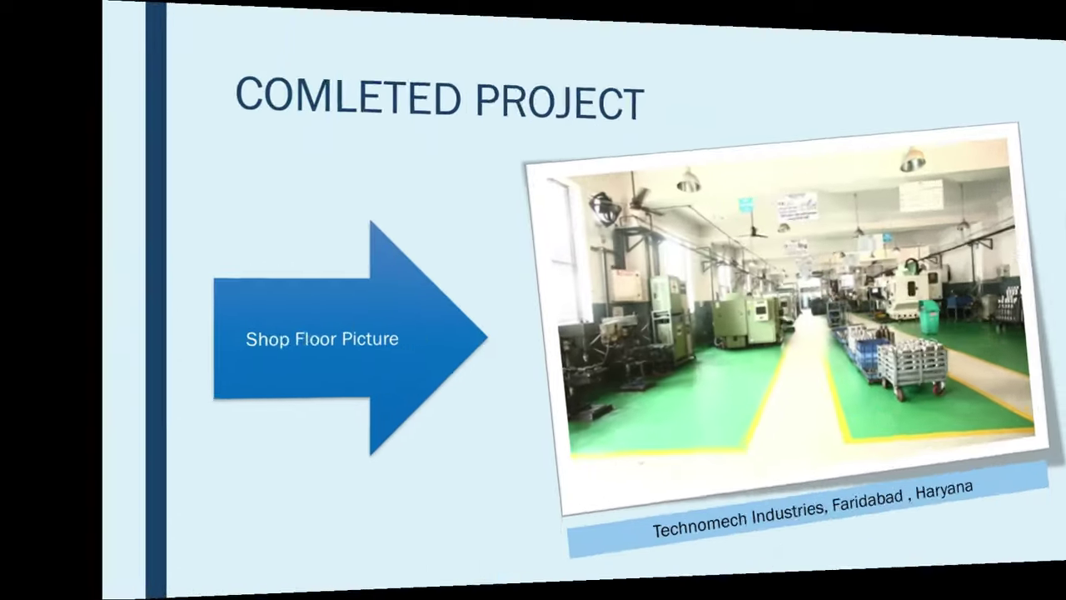
key(Right)
key(Right)
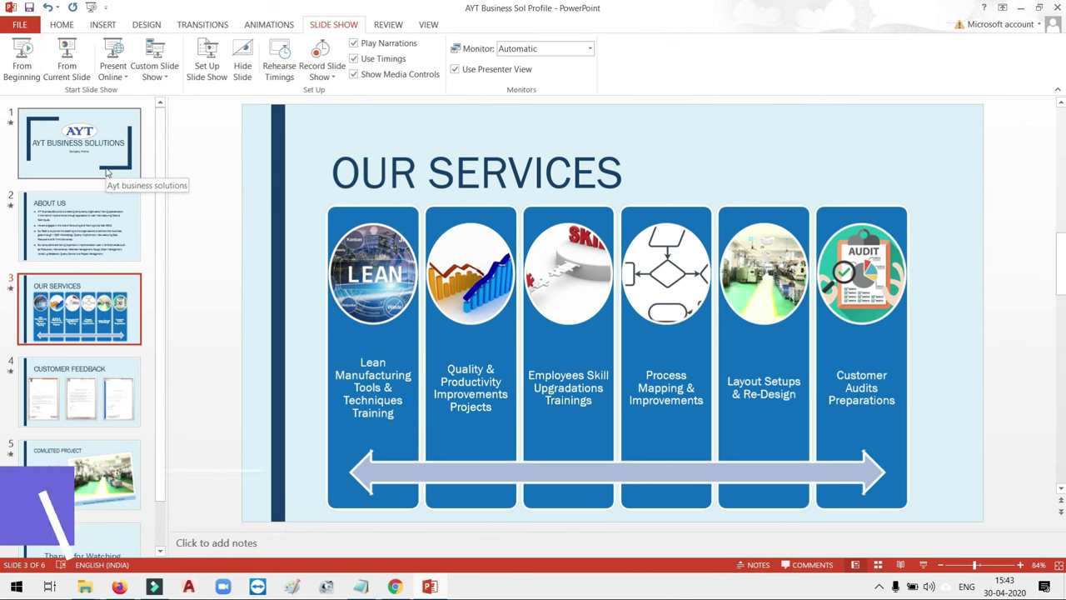
key(F5)
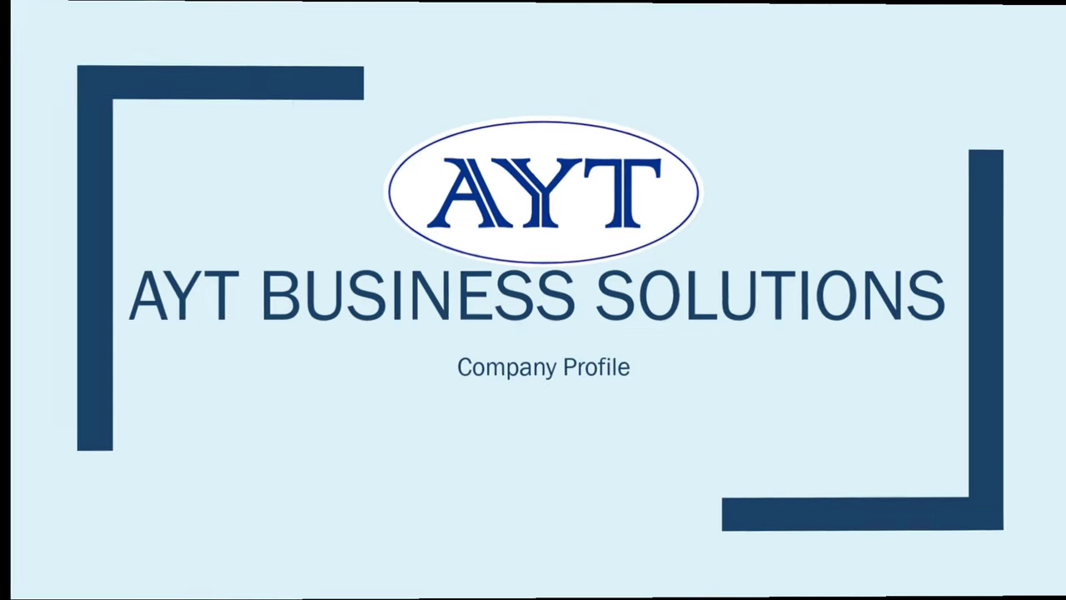